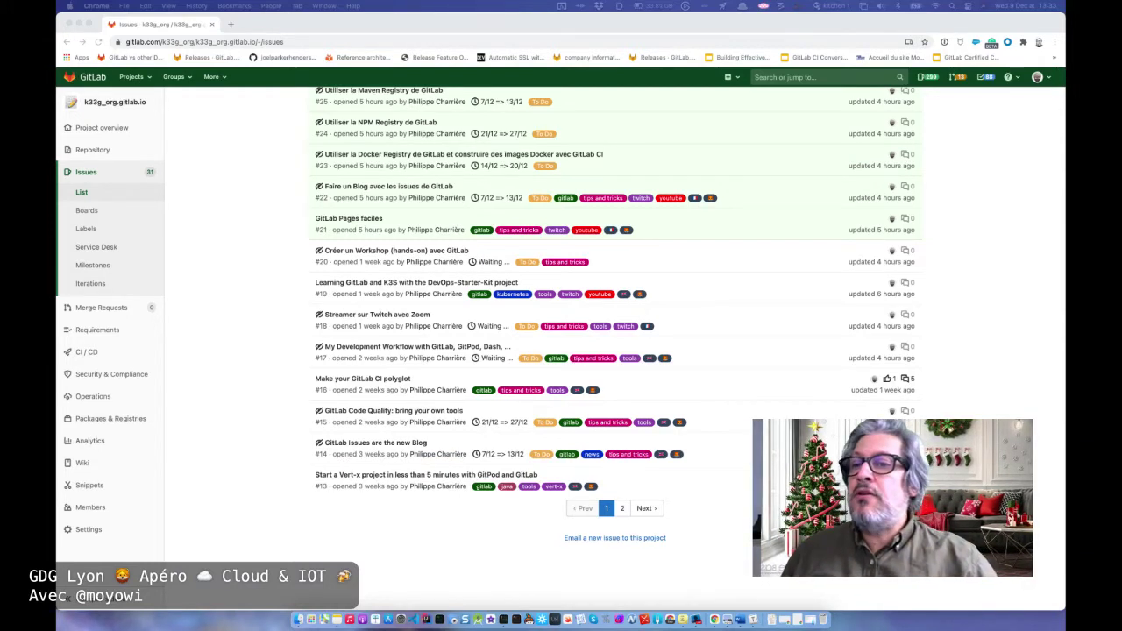
Look through the project's list of open issues, including their labels and milestones
{"action": "scroll", "coordinate": [614, 351], "scroll_direction": "up", "scroll_amount": 5}
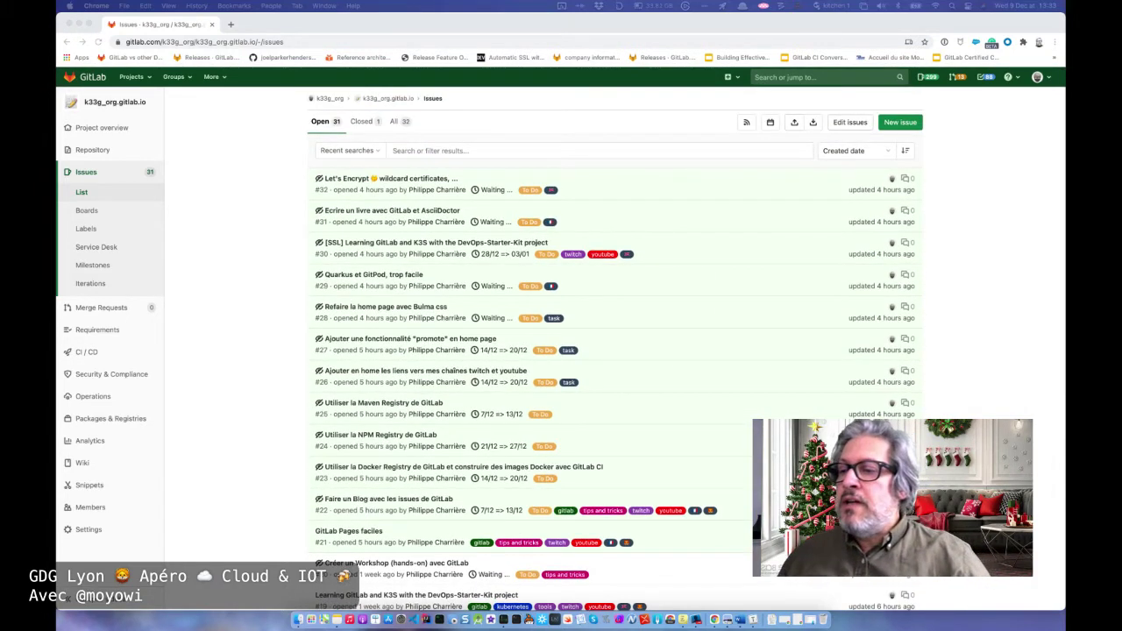
{"action": "scroll", "coordinate": [614, 351], "scroll_direction": "down", "scroll_amount": 1}
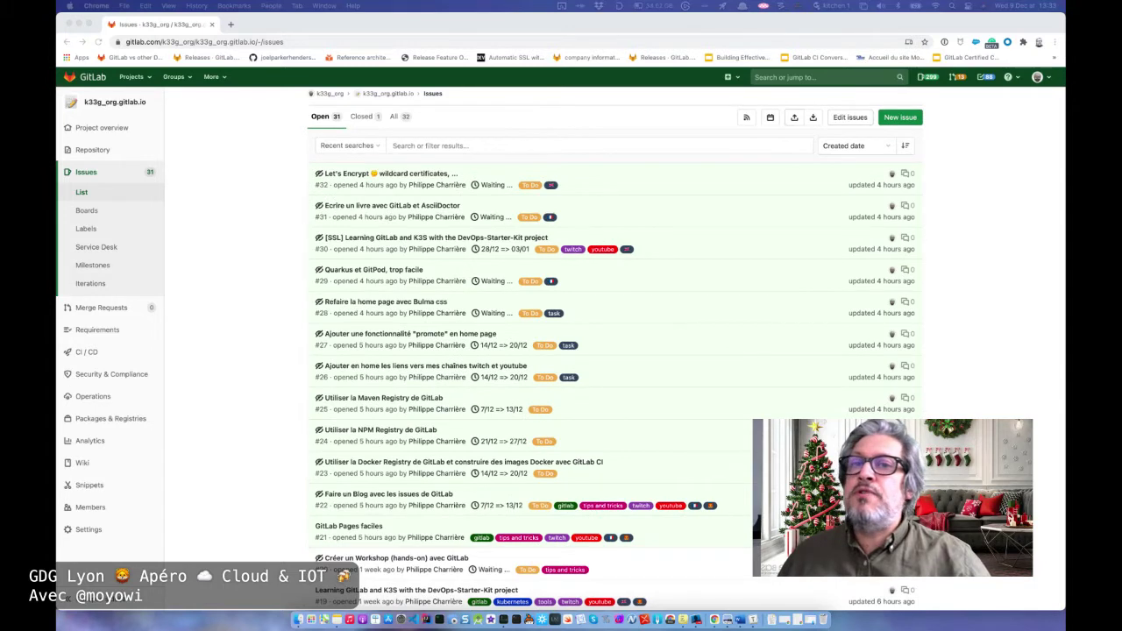
{"action": "scroll", "coordinate": [614, 351], "scroll_direction": "down", "scroll_amount": 1}
{"action": "scroll", "coordinate": [614, 351], "scroll_direction": "down", "scroll_amount": 5}
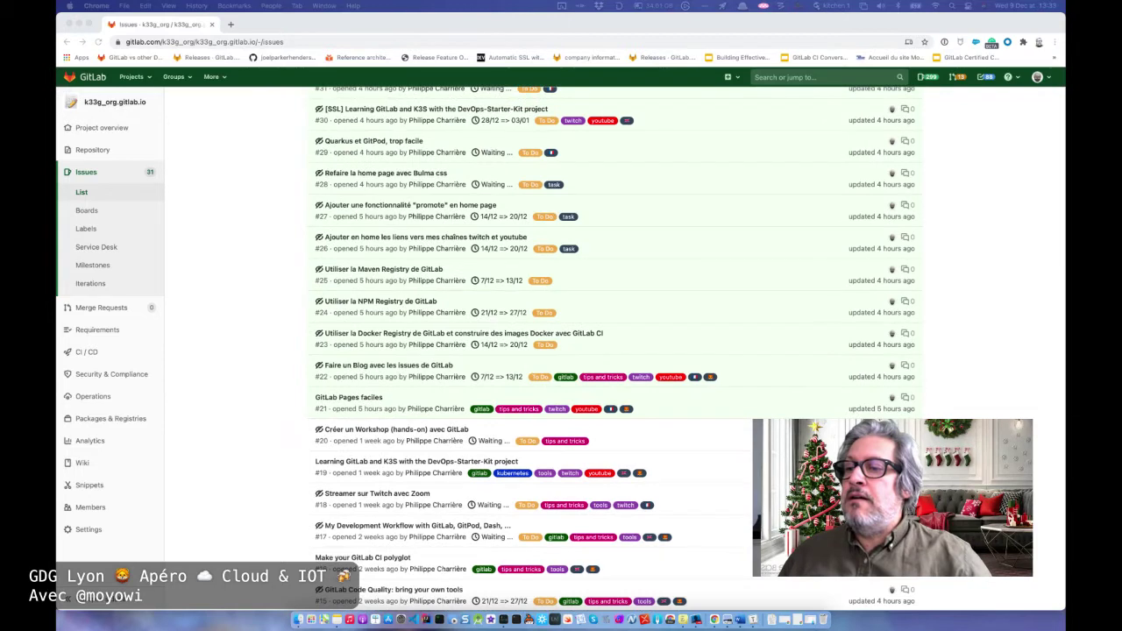
{"action": "scroll", "coordinate": [614, 351], "scroll_direction": "down", "scroll_amount": 5}
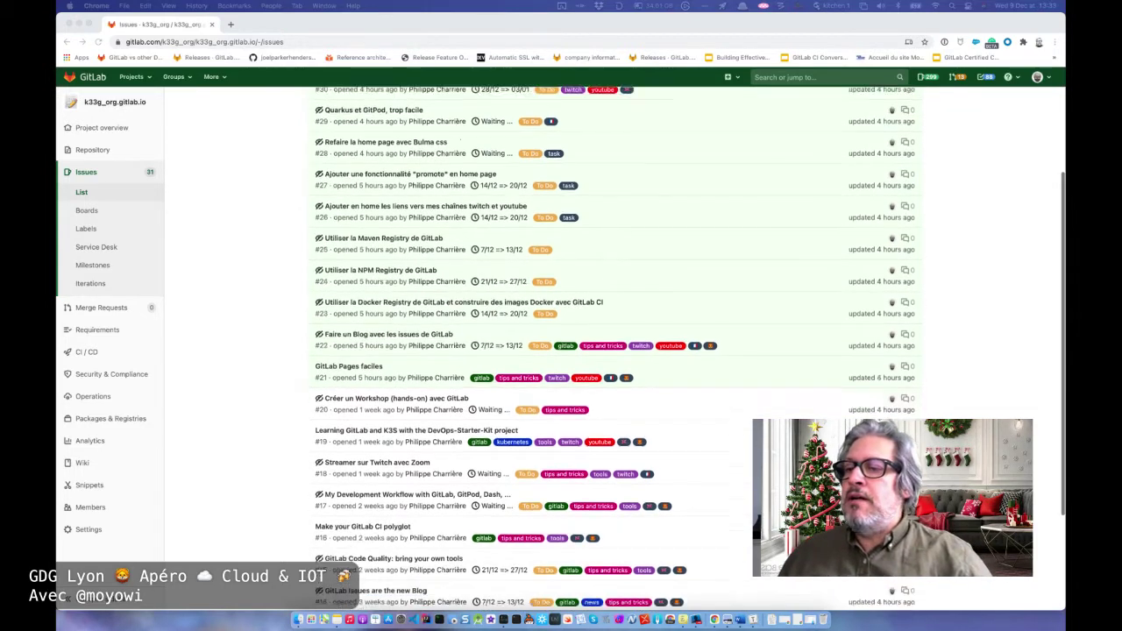
{"action": "scroll", "coordinate": [614, 351], "scroll_direction": "down", "scroll_amount": 1}
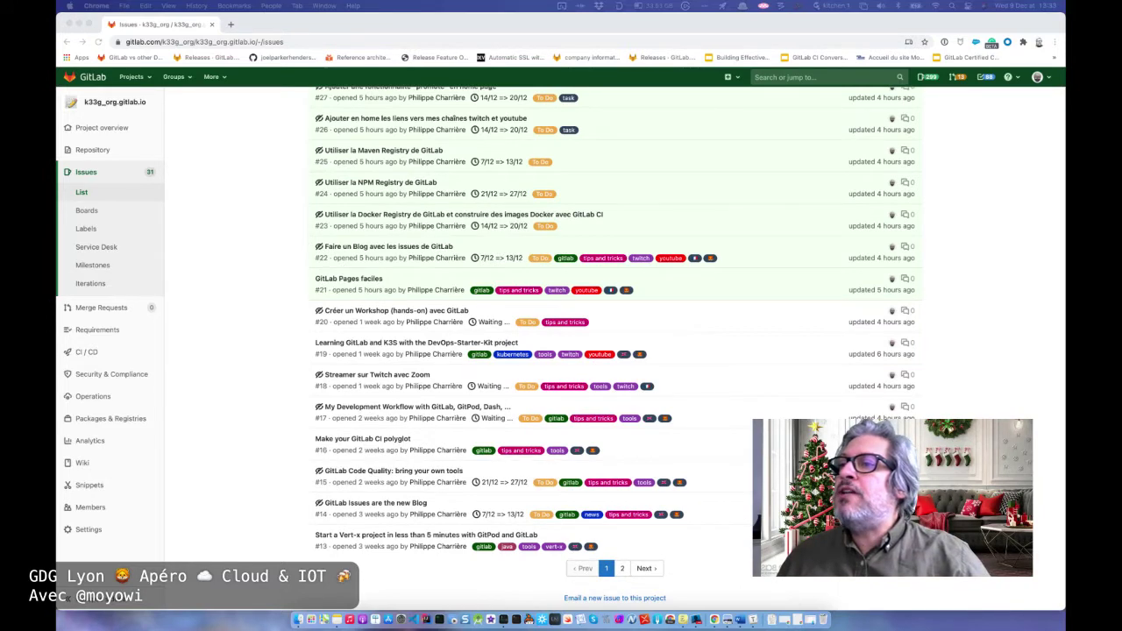
{"action": "scroll", "coordinate": [613, 351], "scroll_direction": "up", "scroll_amount": 5}
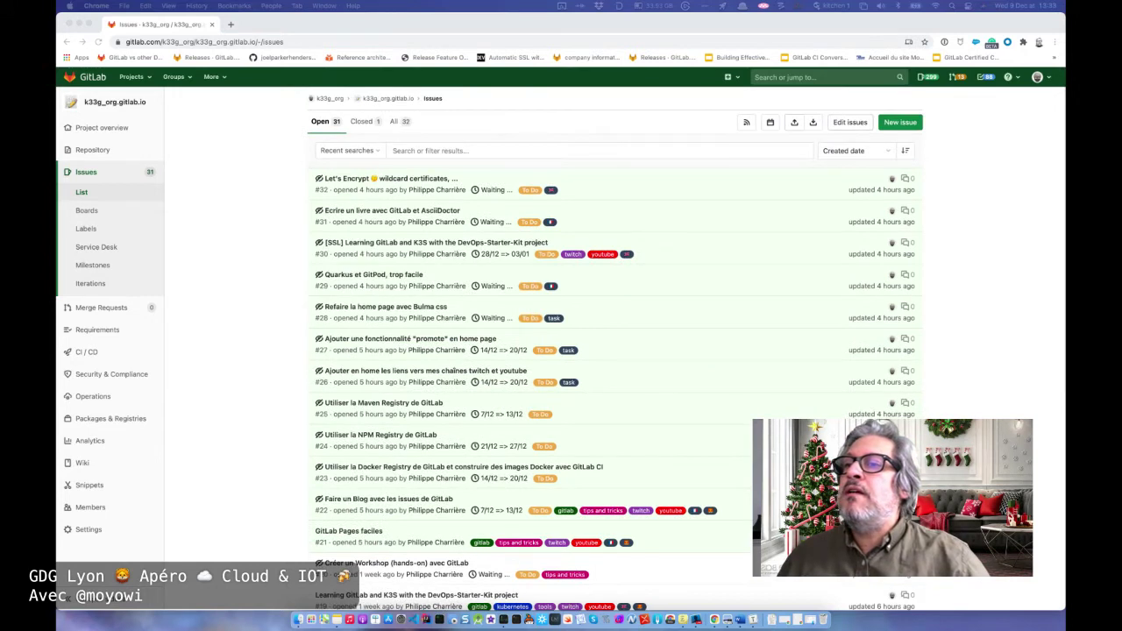
Open the k33g_org.gitlab.io project page in a new tab, follow its website link and look over the published blog posts
{"action": "right_click", "coordinate": [386, 99]}
{"action": "key", "text": "Escape"}
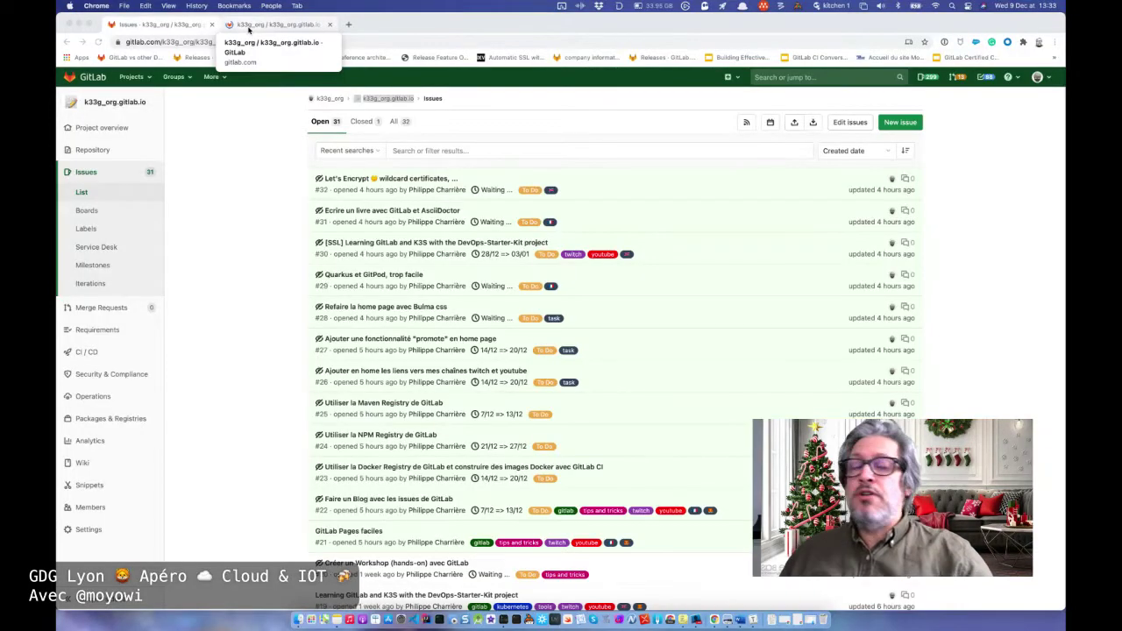
{"action": "left_click", "coordinate": [249, 31]}
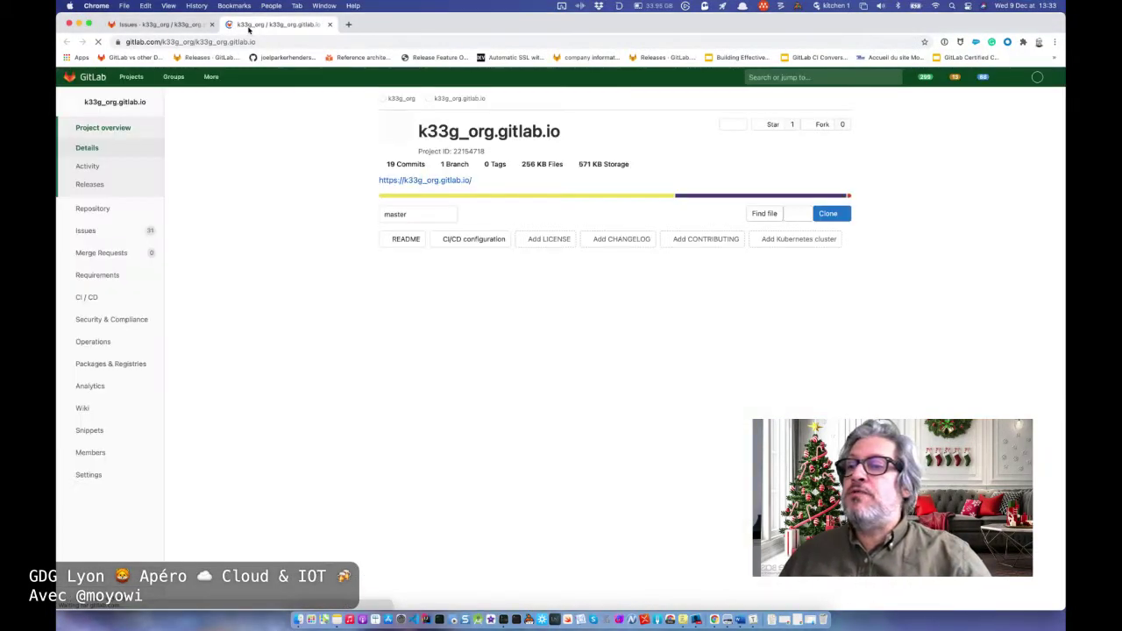
{"action": "left_click", "coordinate": [418, 179]}
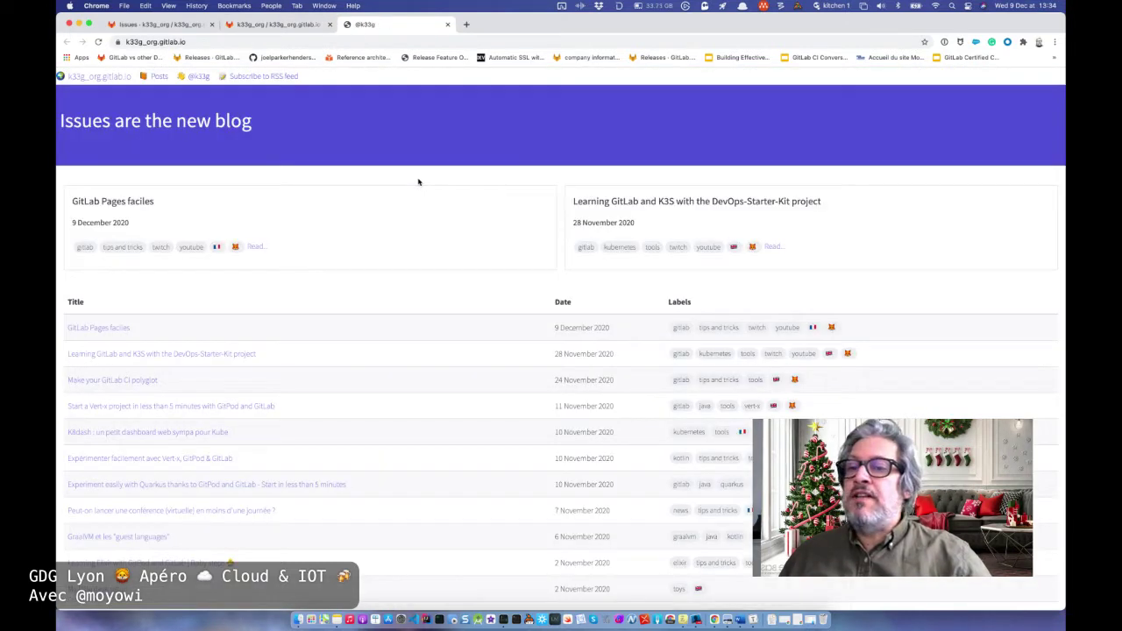
{"action": "scroll", "coordinate": [418, 225], "scroll_direction": "down", "scroll_amount": 2}
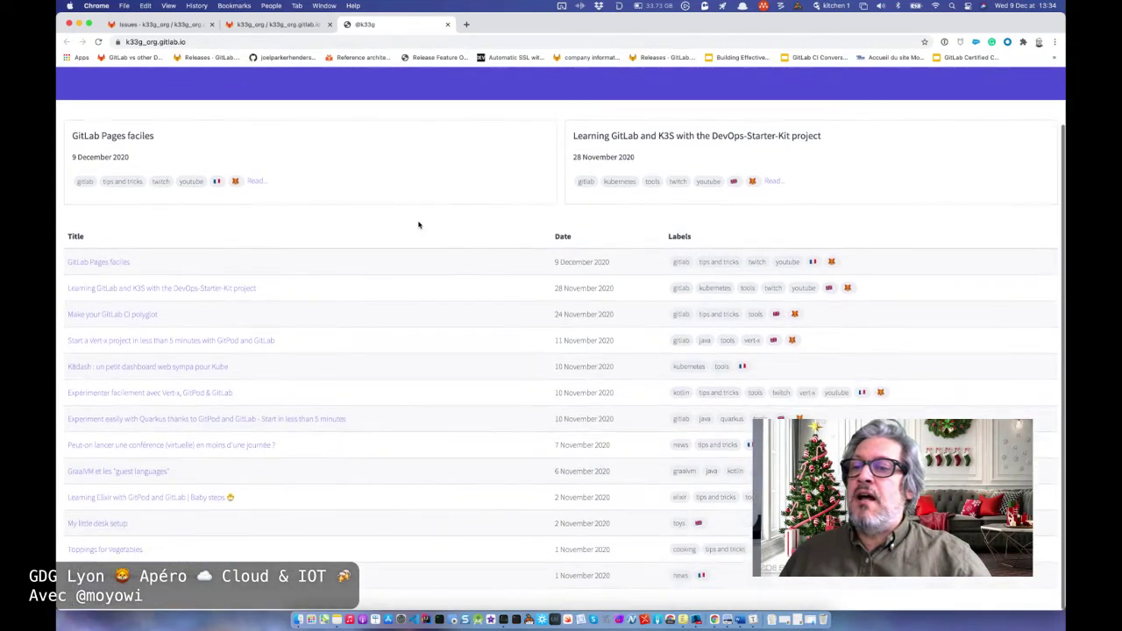
{"action": "scroll", "coordinate": [418, 225], "scroll_direction": "up", "scroll_amount": 1}
{"action": "scroll", "coordinate": [419, 225], "scroll_direction": "up", "scroll_amount": 2}
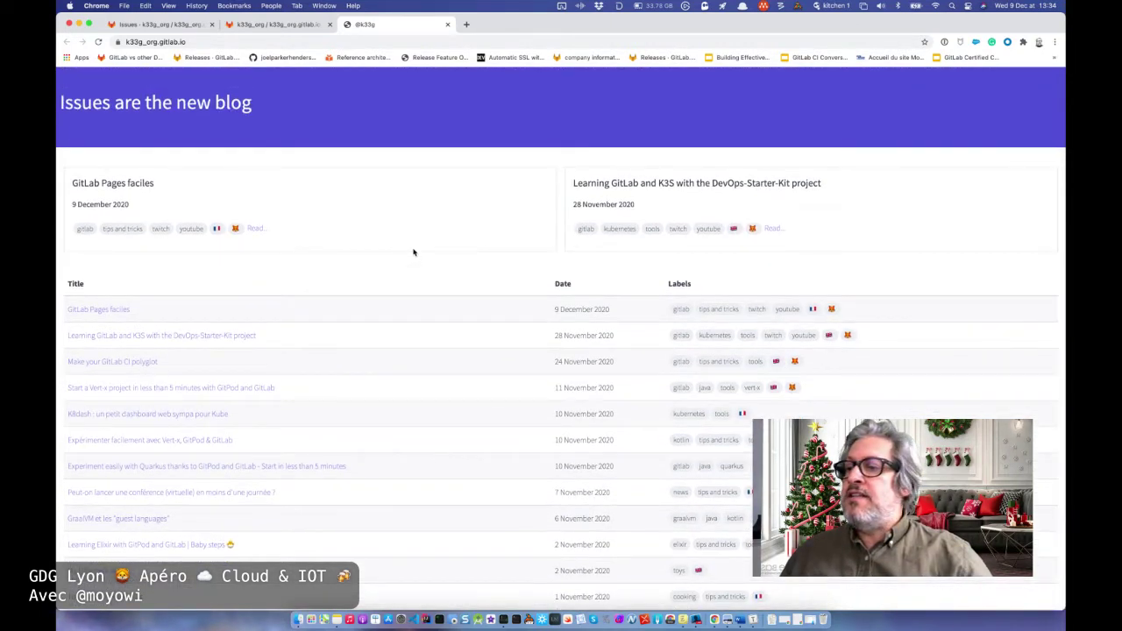
{"action": "scroll", "coordinate": [414, 253], "scroll_direction": "down", "scroll_amount": 2}
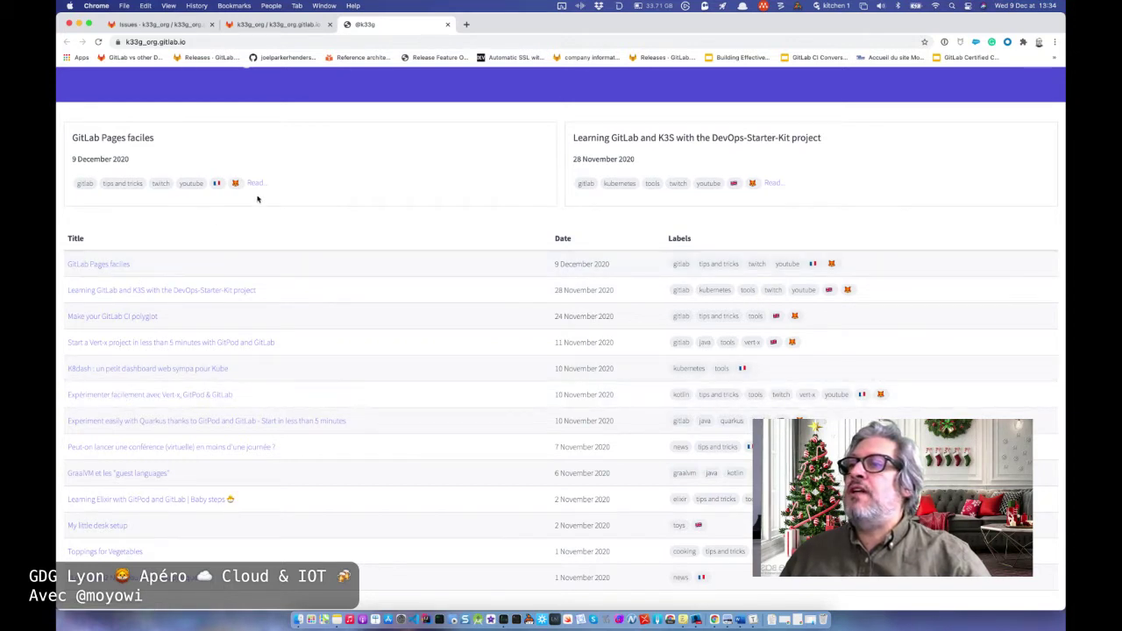
Close the project overview tab and return to the issues list
{"action": "left_click", "coordinate": [296, 27]}
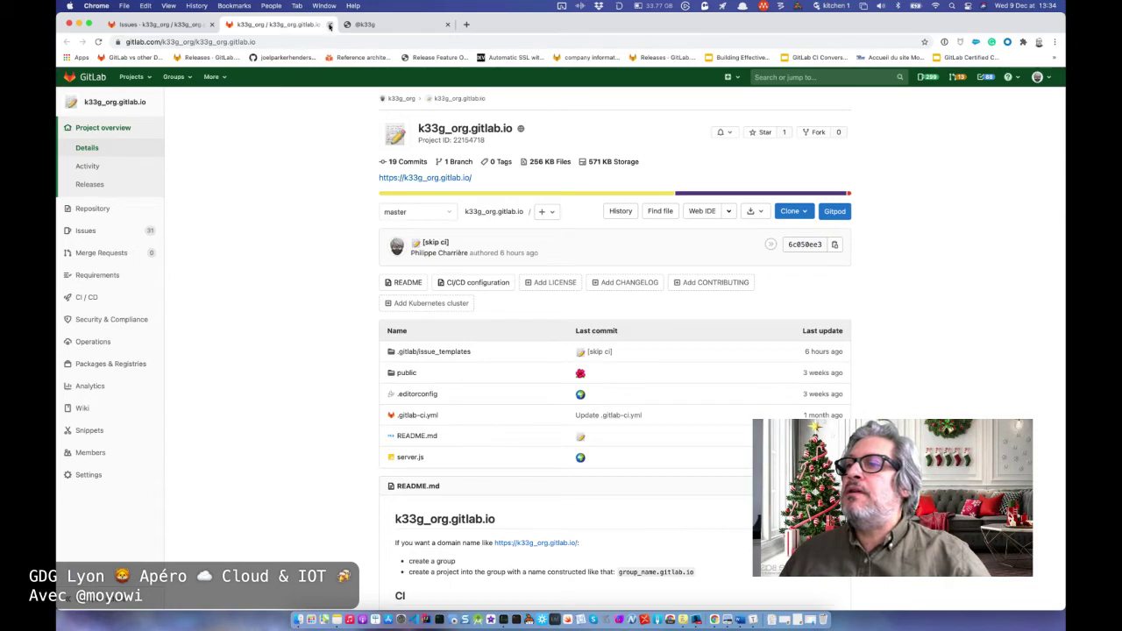
{"action": "key", "text": "super+w"}
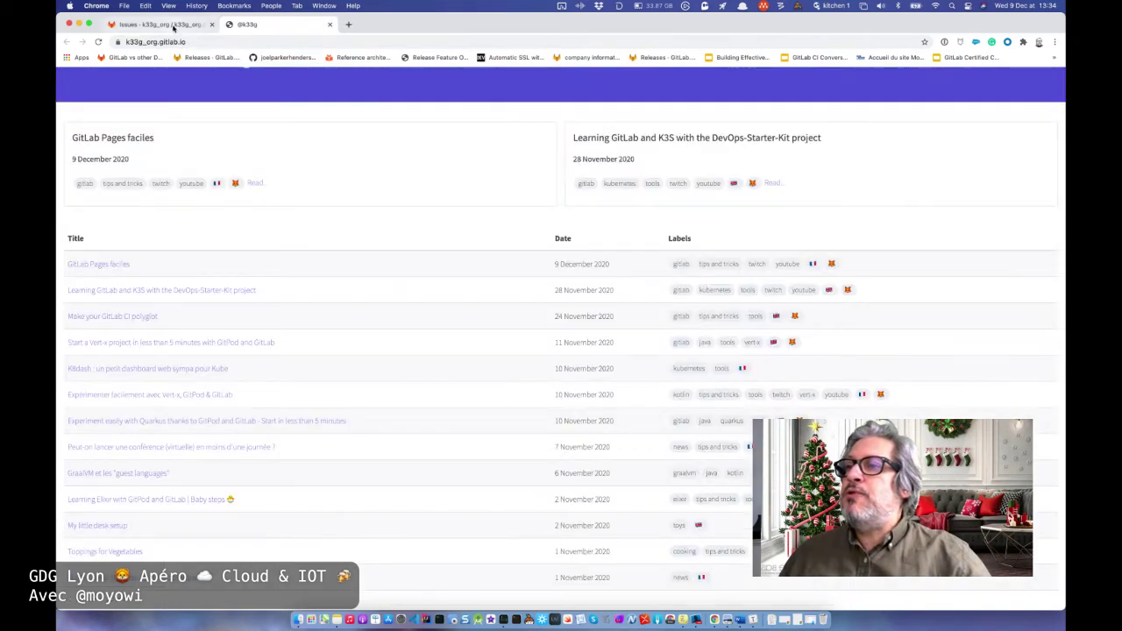
{"action": "left_click", "coordinate": [173, 26]}
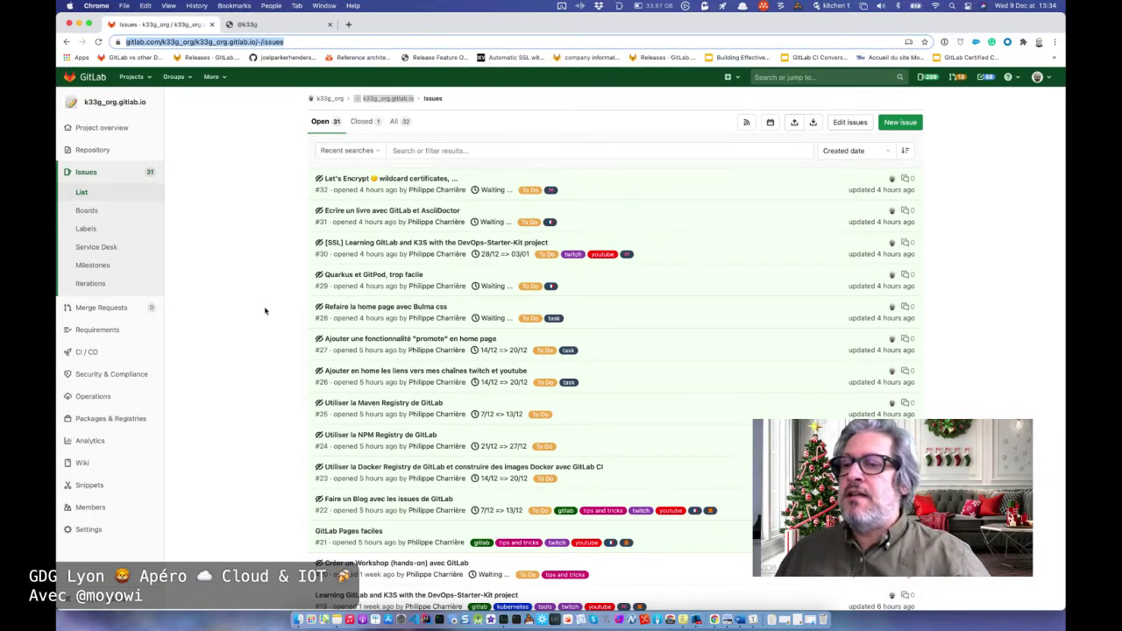
Open the issue "Start a Vert-x project in less than 5 minutes with GitPod and GitLab" from the issues list
{"action": "scroll", "coordinate": [265, 310], "scroll_direction": "down", "scroll_amount": 5}
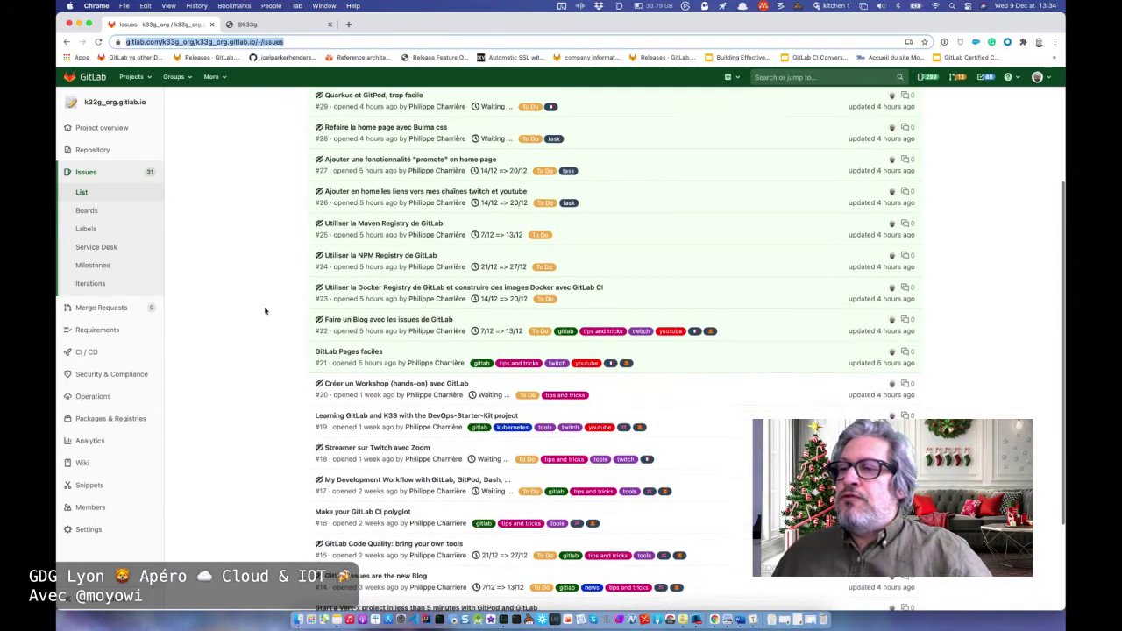
{"action": "scroll", "coordinate": [265, 310], "scroll_direction": "down", "scroll_amount": 2}
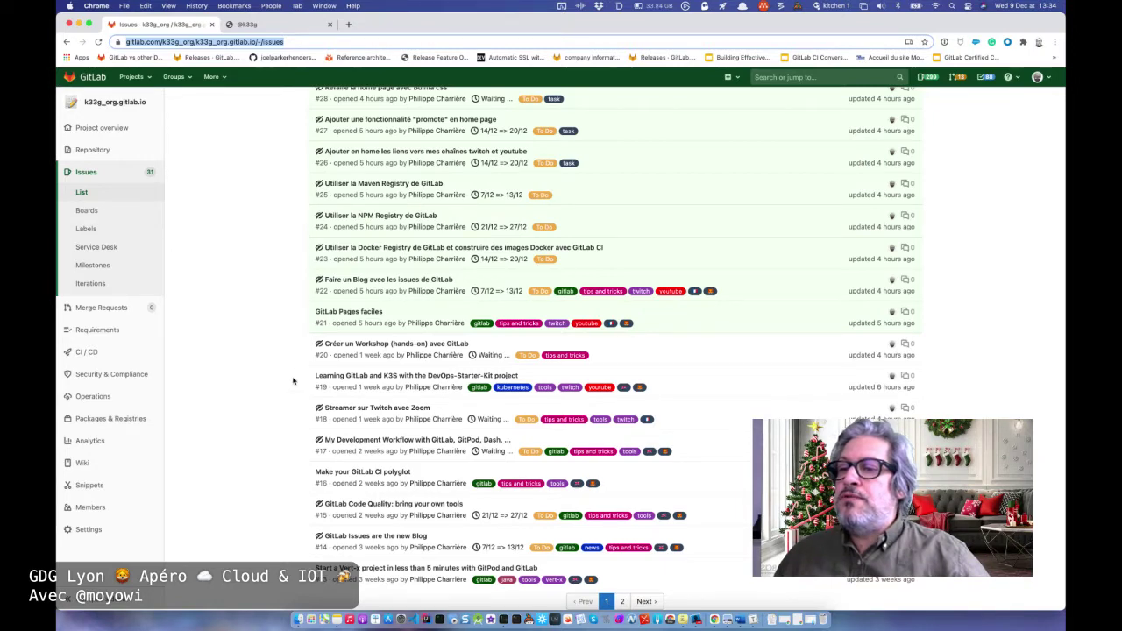
{"action": "scroll", "coordinate": [293, 381], "scroll_direction": "down", "scroll_amount": 3}
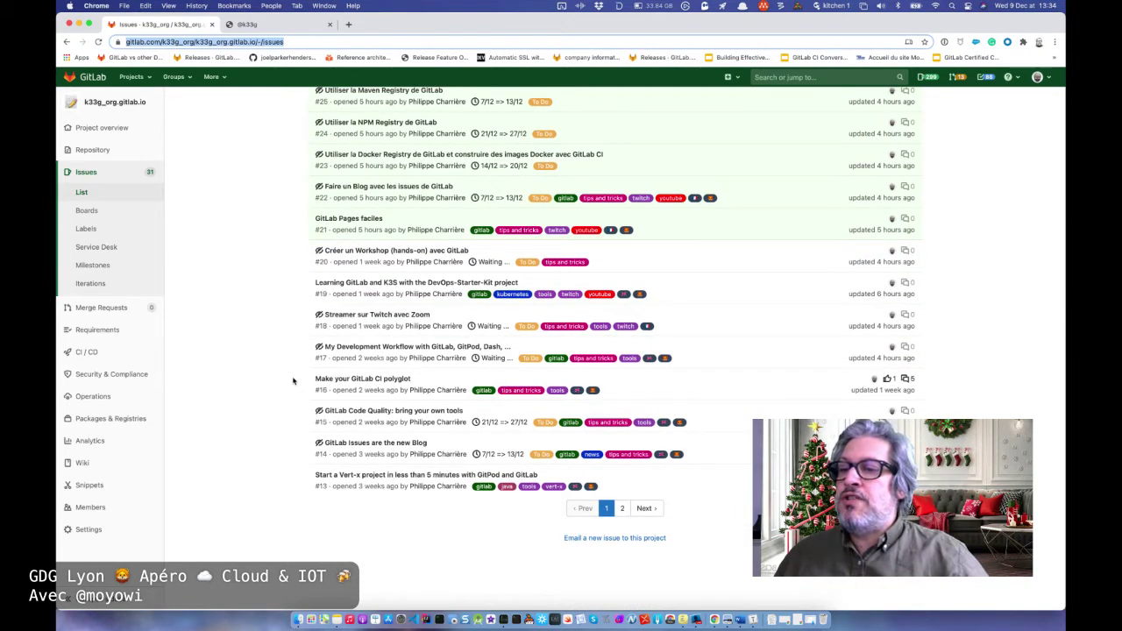
{"action": "left_click", "coordinate": [370, 476]}
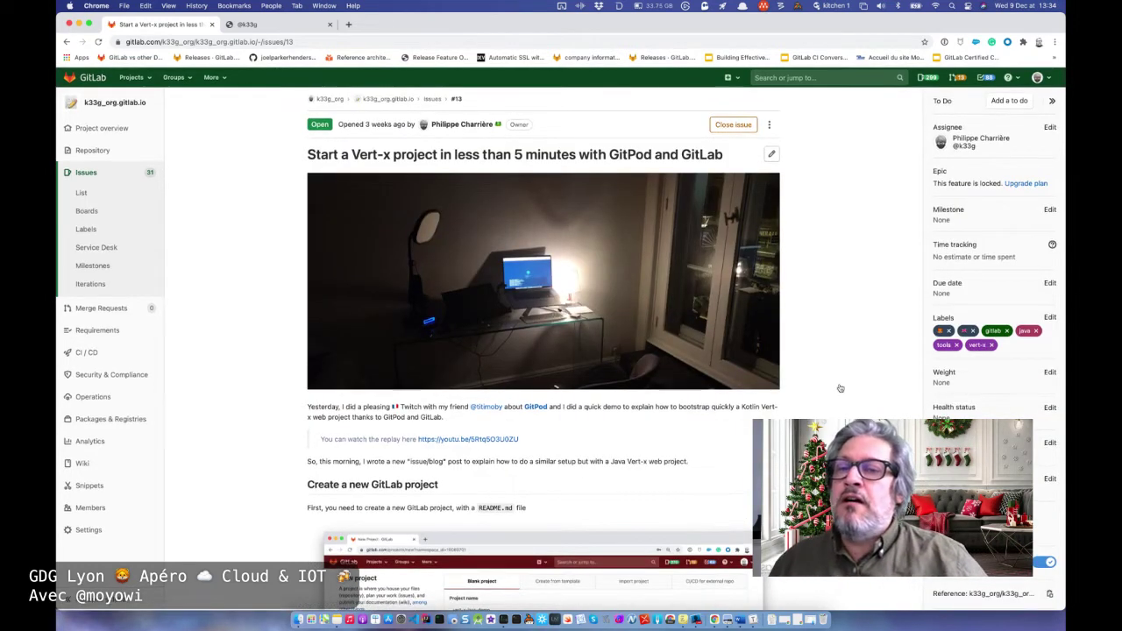
Read through the Vert-x issue's description, from the introduction through the GitPod setup, build and commit sections to the closing notes
{"action": "scroll", "coordinate": [840, 388], "scroll_direction": "down", "scroll_amount": 1}
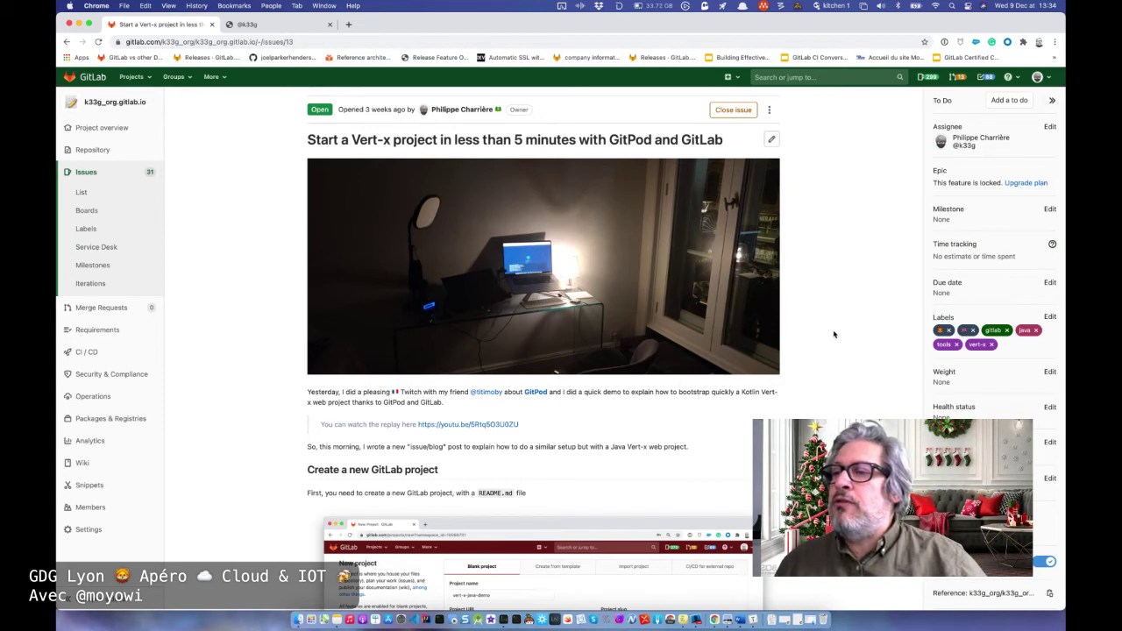
{"action": "scroll", "coordinate": [834, 334], "scroll_direction": "down", "scroll_amount": 3}
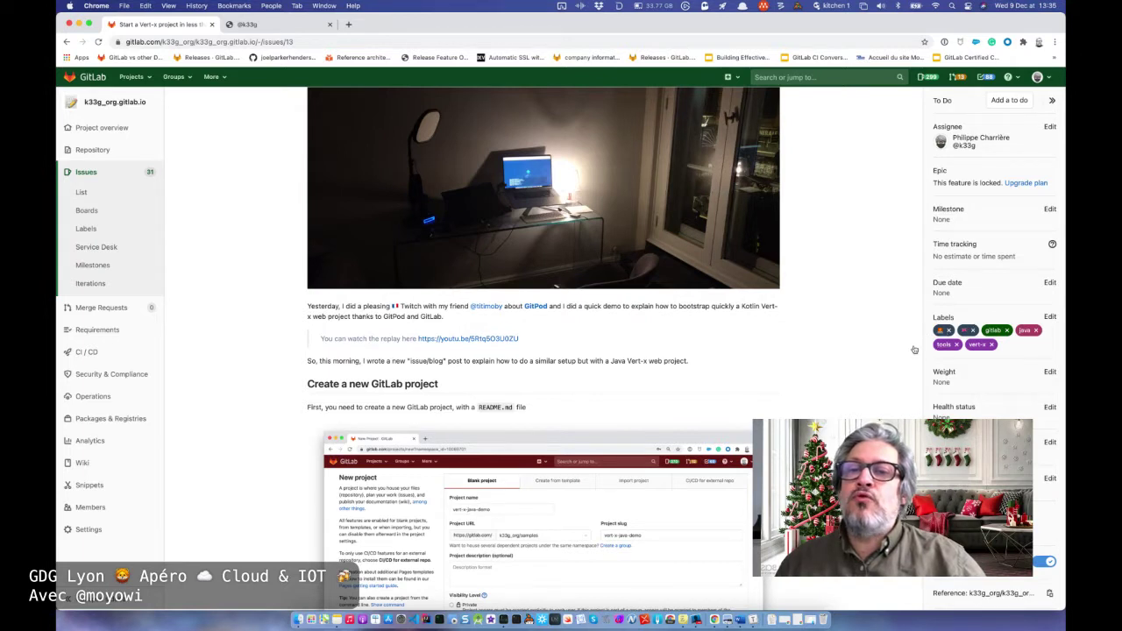
{"action": "scroll", "coordinate": [912, 350], "scroll_direction": "down", "scroll_amount": 1}
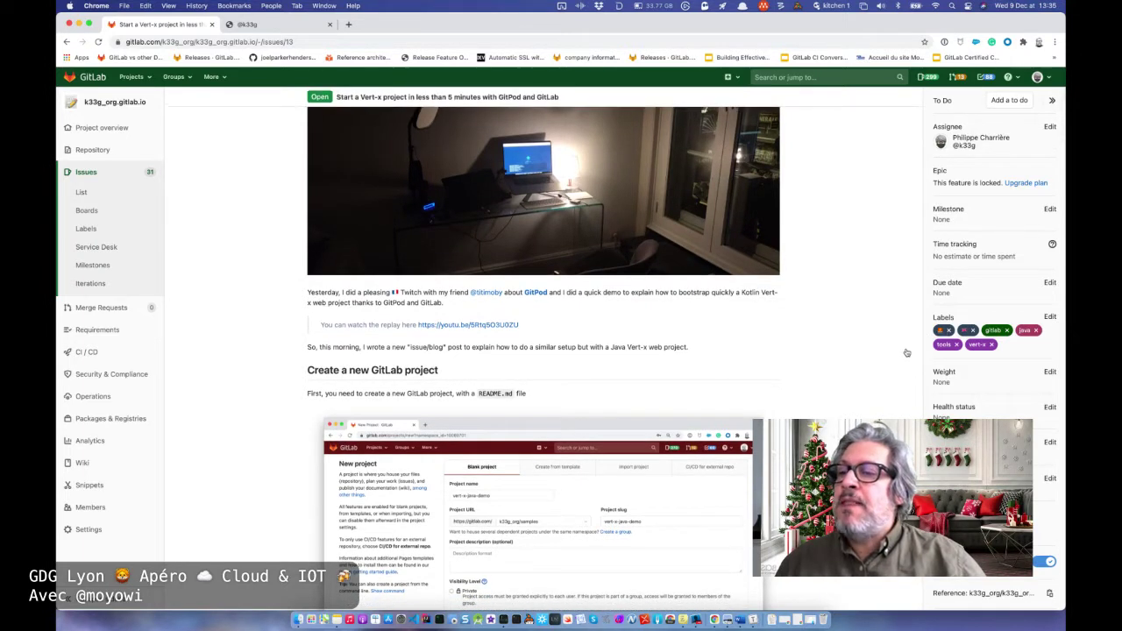
{"action": "scroll", "coordinate": [907, 353], "scroll_direction": "down", "scroll_amount": 5}
{"action": "scroll", "coordinate": [907, 352], "scroll_direction": "down", "scroll_amount": 7}
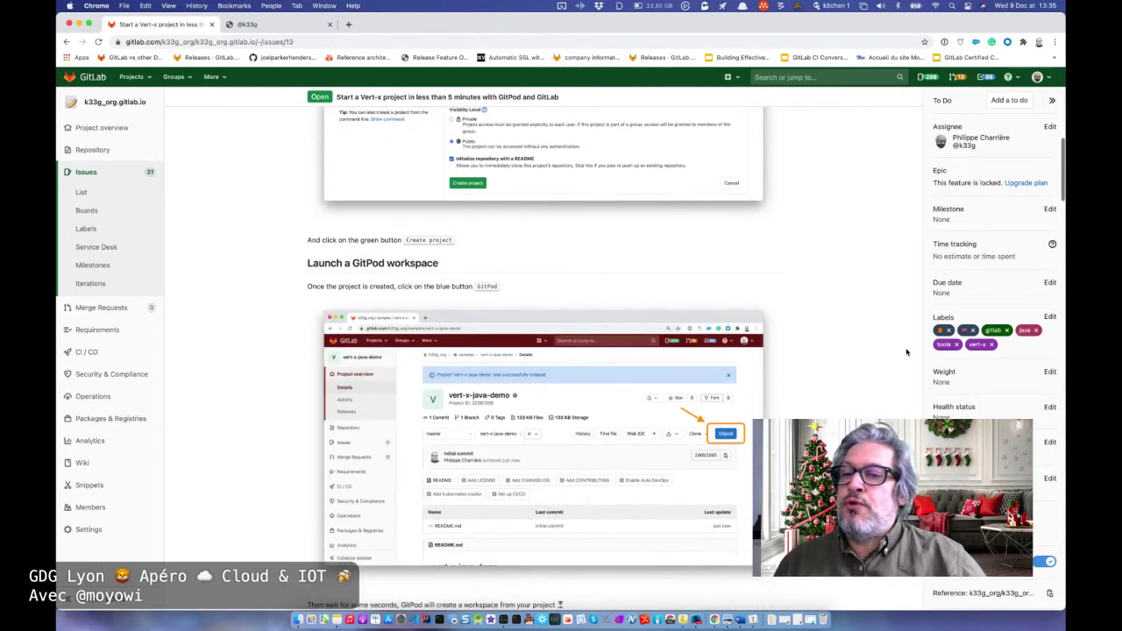
{"action": "scroll", "coordinate": [907, 353], "scroll_direction": "down", "scroll_amount": 12}
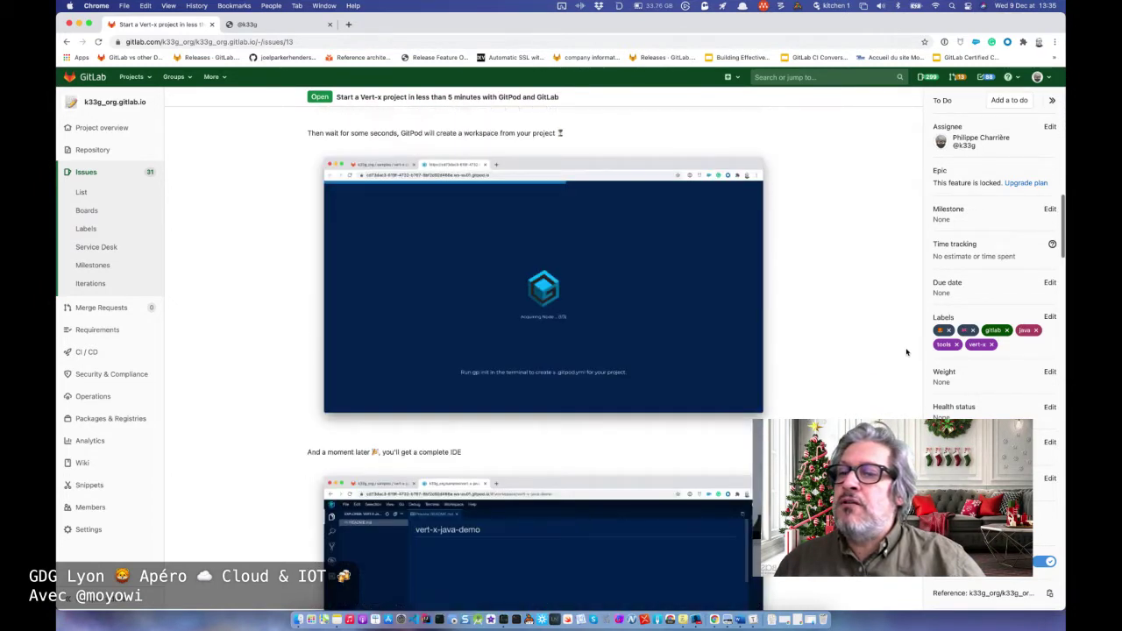
{"action": "scroll", "coordinate": [907, 352], "scroll_direction": "down", "scroll_amount": 7}
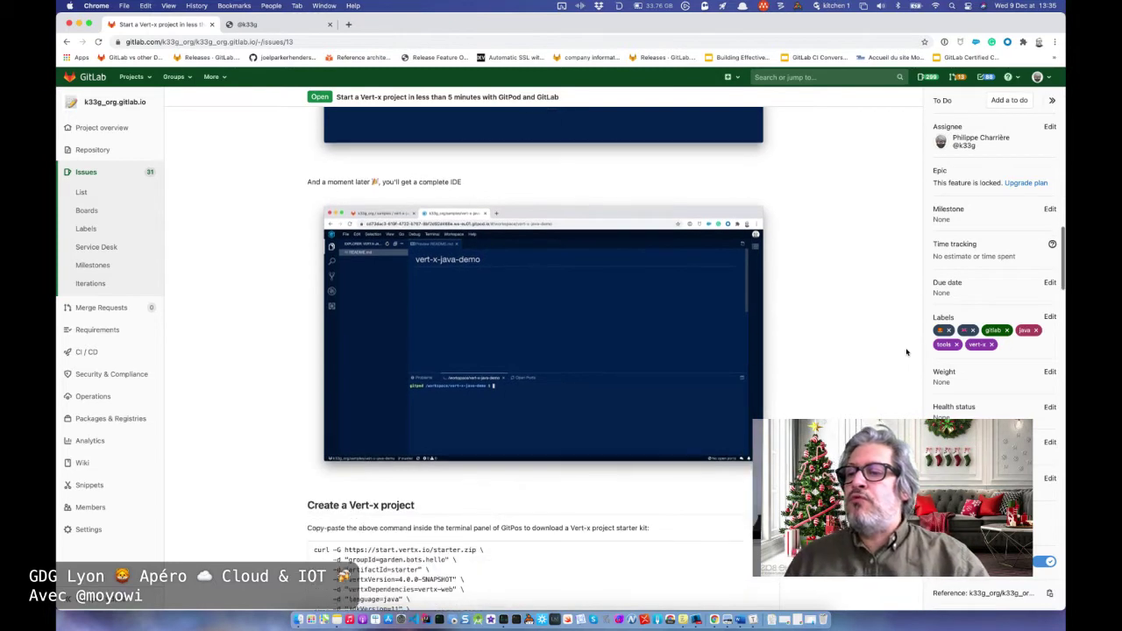
{"action": "scroll", "coordinate": [906, 353], "scroll_direction": "down", "scroll_amount": 7}
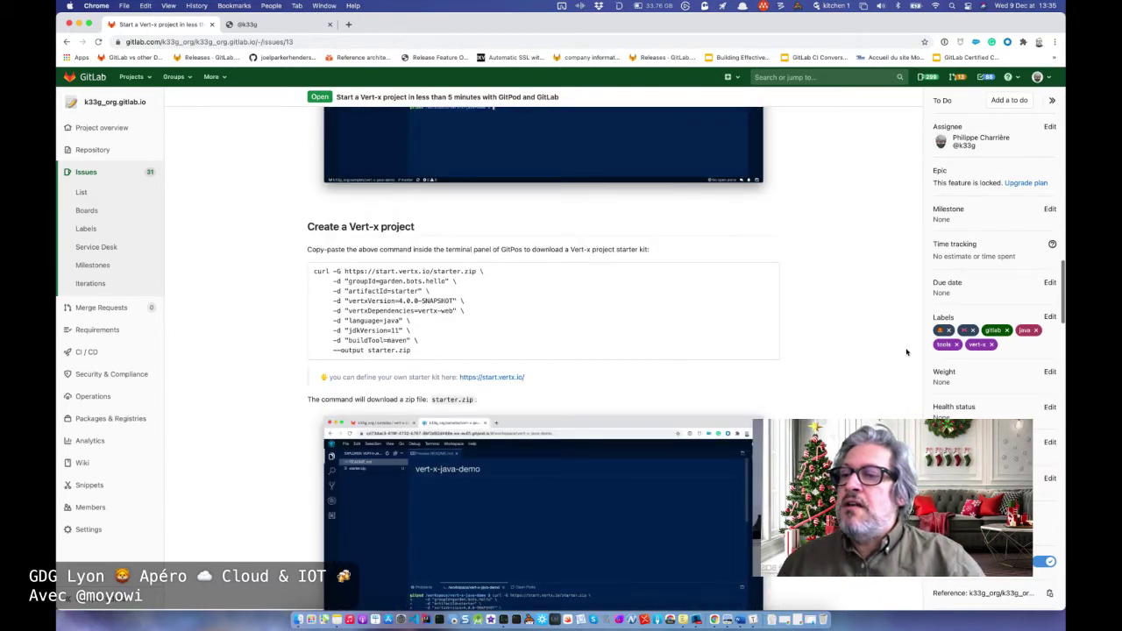
{"action": "scroll", "coordinate": [907, 353], "scroll_direction": "down", "scroll_amount": 7}
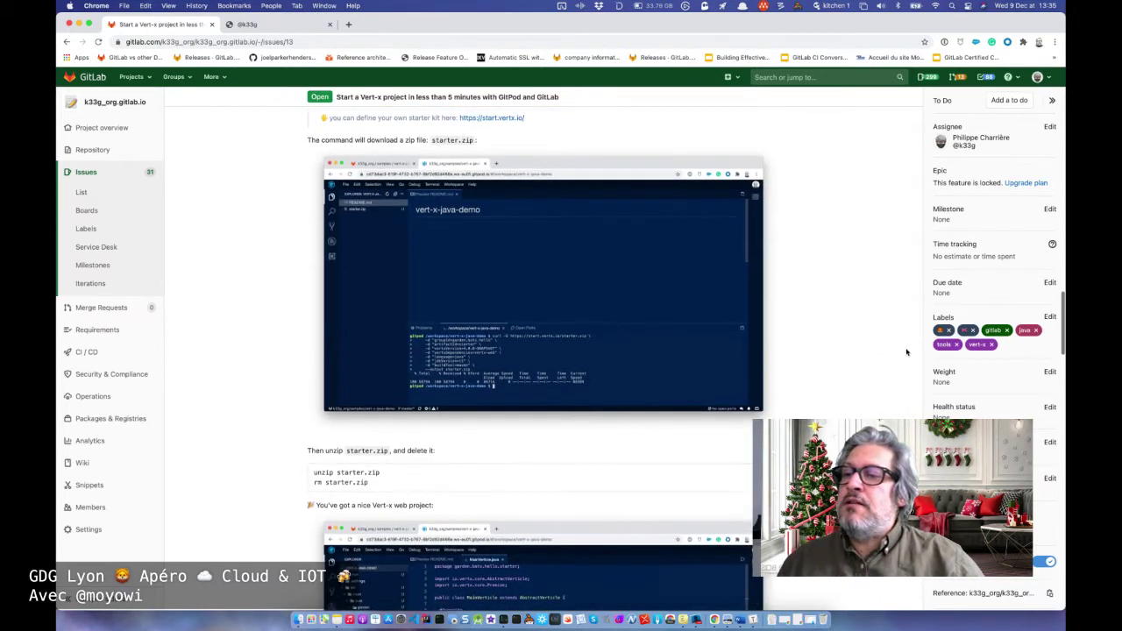
{"action": "scroll", "coordinate": [906, 353], "scroll_direction": "down", "scroll_amount": 7}
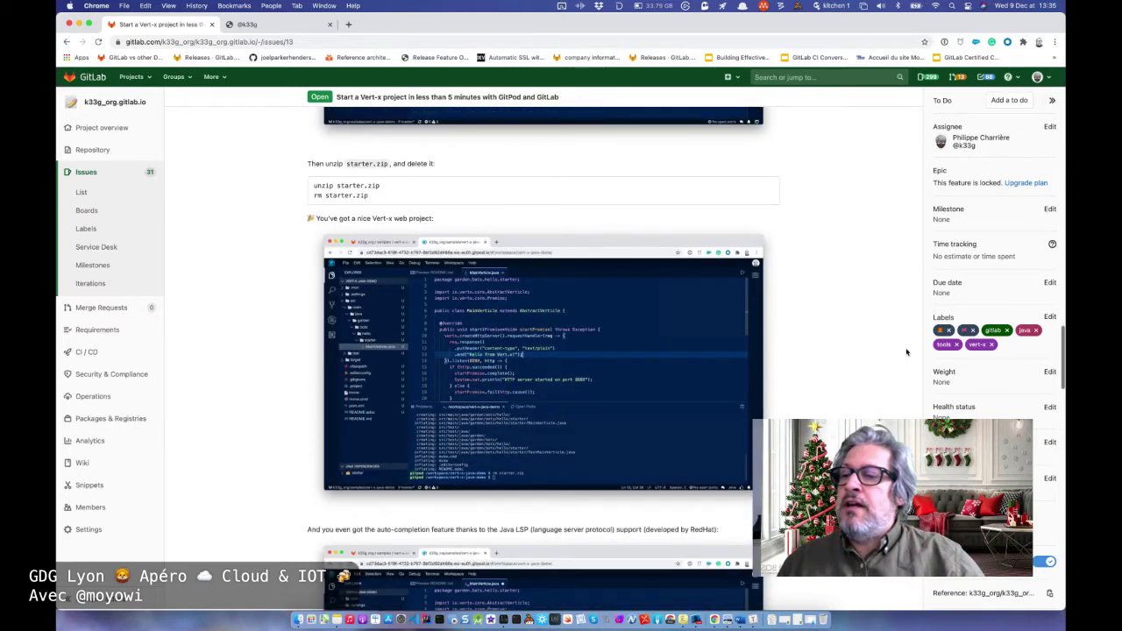
{"action": "scroll", "coordinate": [906, 353], "scroll_direction": "down", "scroll_amount": 11}
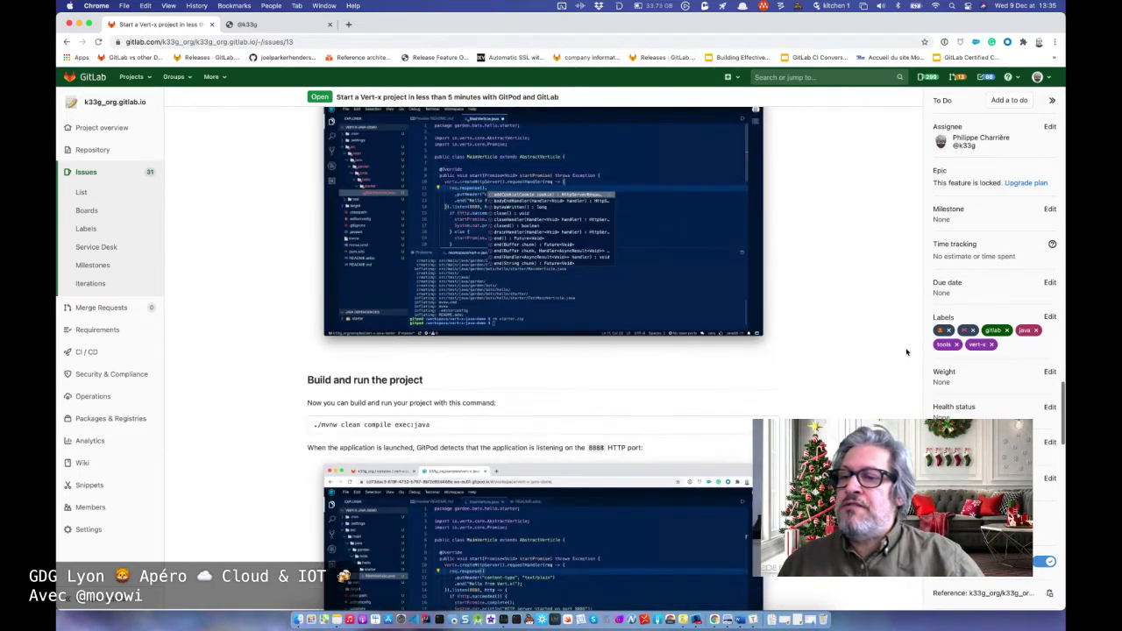
{"action": "scroll", "coordinate": [907, 353], "scroll_direction": "down", "scroll_amount": 14}
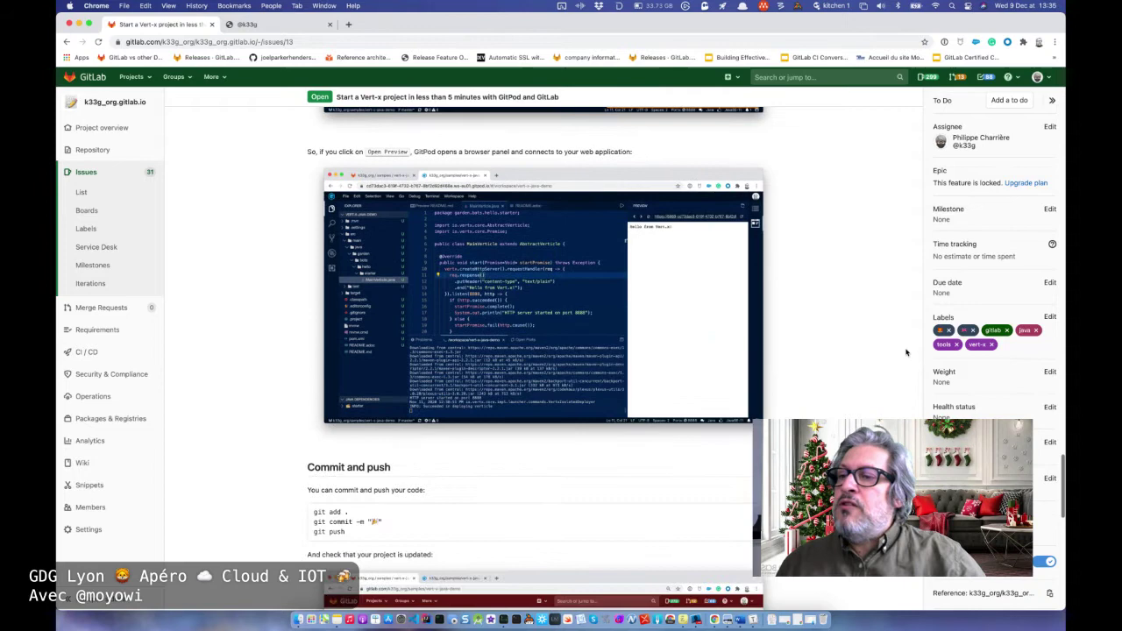
{"action": "scroll", "coordinate": [907, 353], "scroll_direction": "down", "scroll_amount": 4}
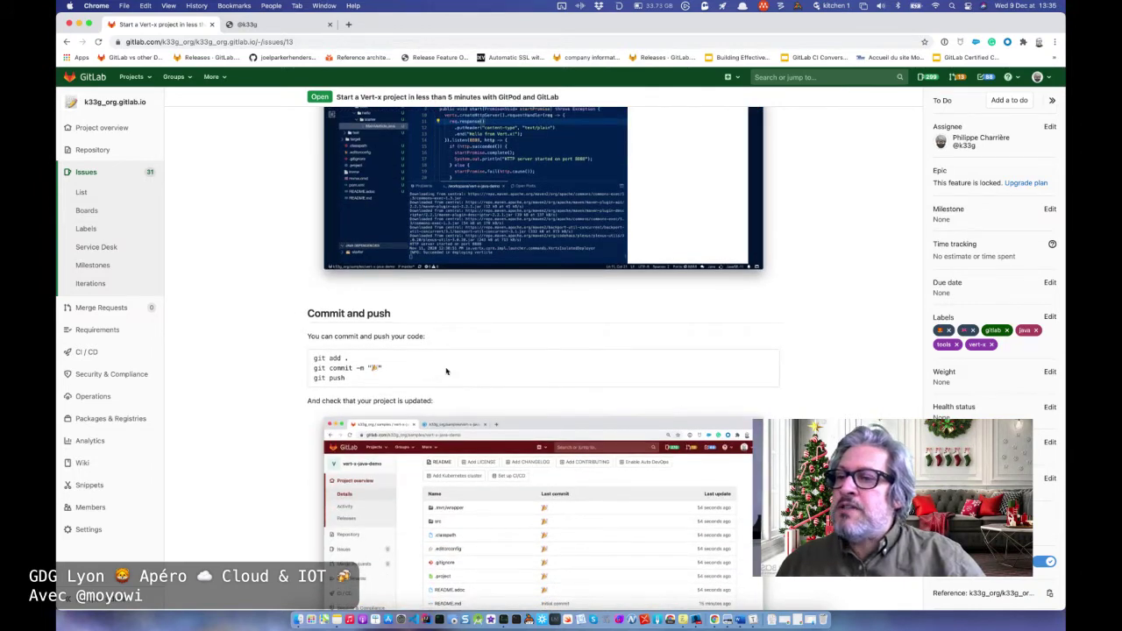
{"action": "scroll", "coordinate": [448, 373], "scroll_direction": "down", "scroll_amount": 12}
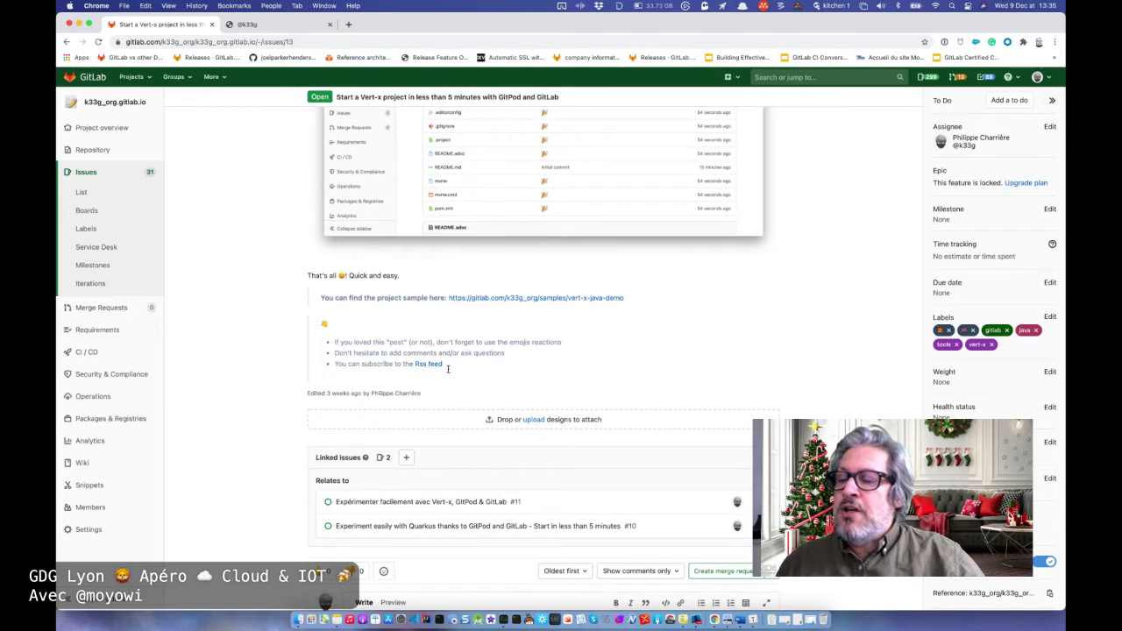
Open the linked issue "Experiment easily with Quarkus thanks to GitPod and GitLab - Start in less than 5 minutes" and view its beginning
{"action": "scroll", "coordinate": [448, 369], "scroll_direction": "up", "scroll_amount": 4}
{"action": "scroll", "coordinate": [448, 369], "scroll_direction": "down", "scroll_amount": 7}
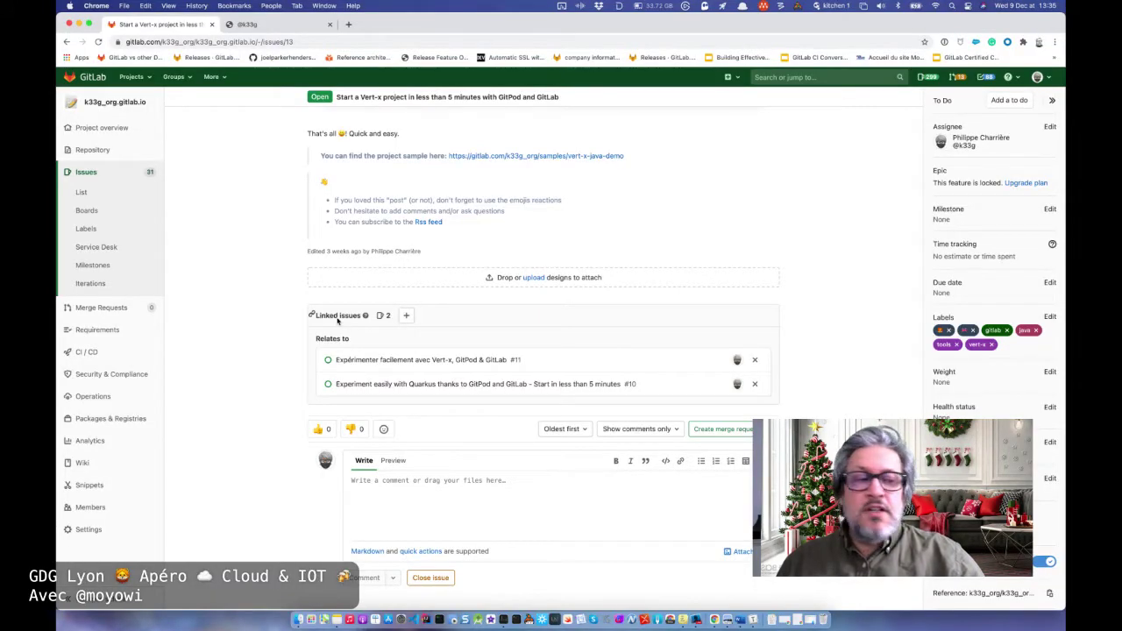
{"action": "left_click", "coordinate": [408, 386]}
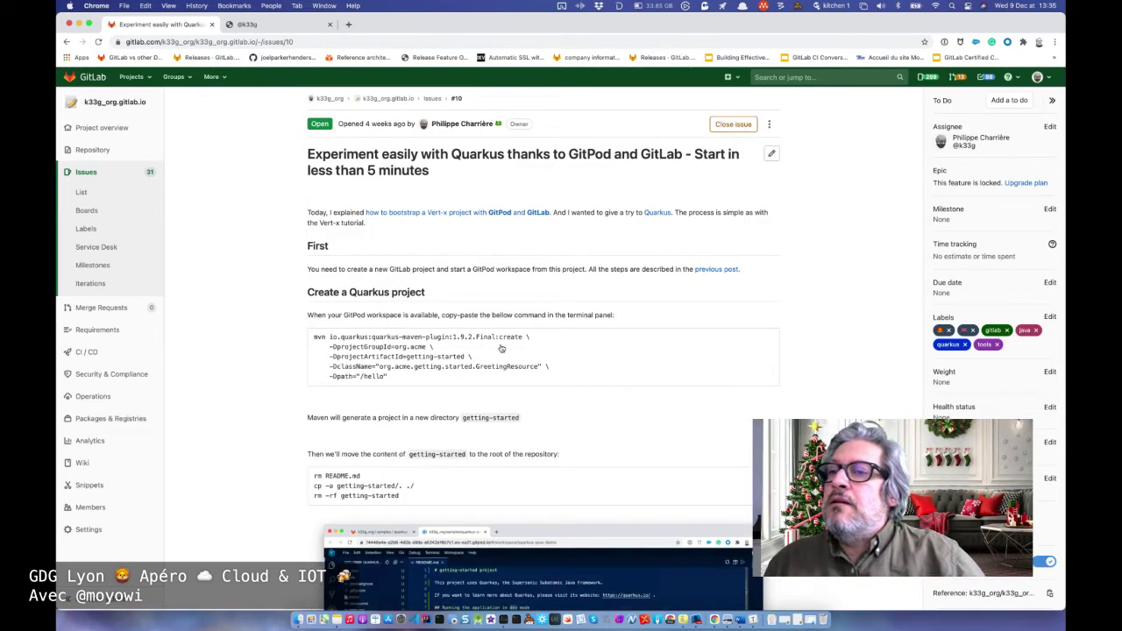
{"action": "scroll", "coordinate": [502, 348], "scroll_direction": "up", "scroll_amount": 2}
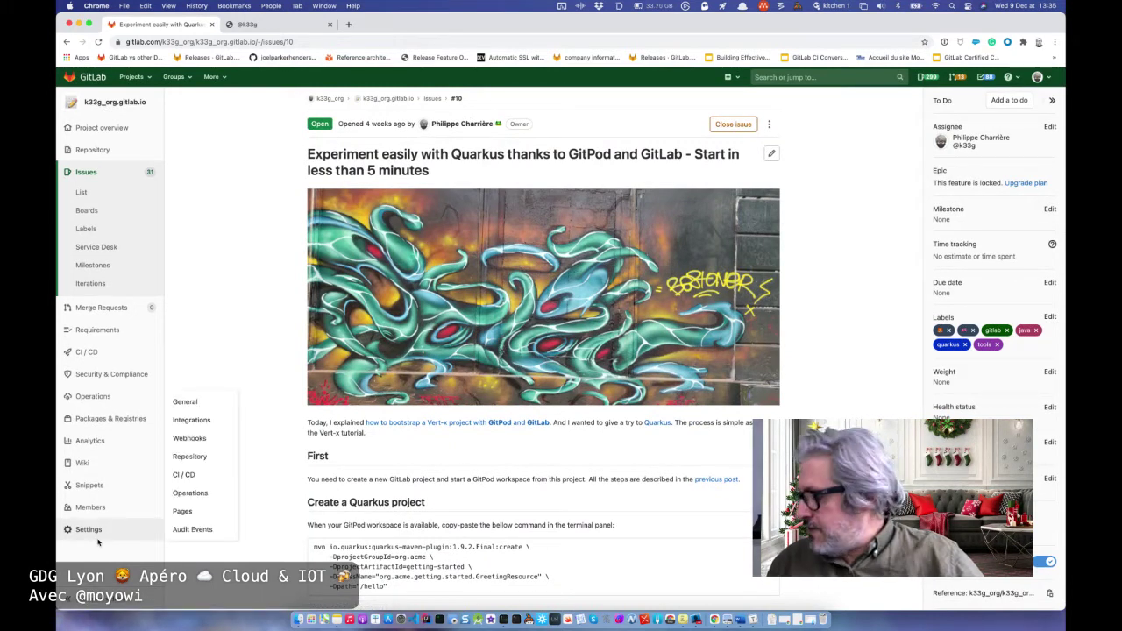
Collapse the project navigation and issue details sidebars, and skim the Quarkus post down to its "Run the project" section and back
{"action": "left_click", "coordinate": [69, 602]}
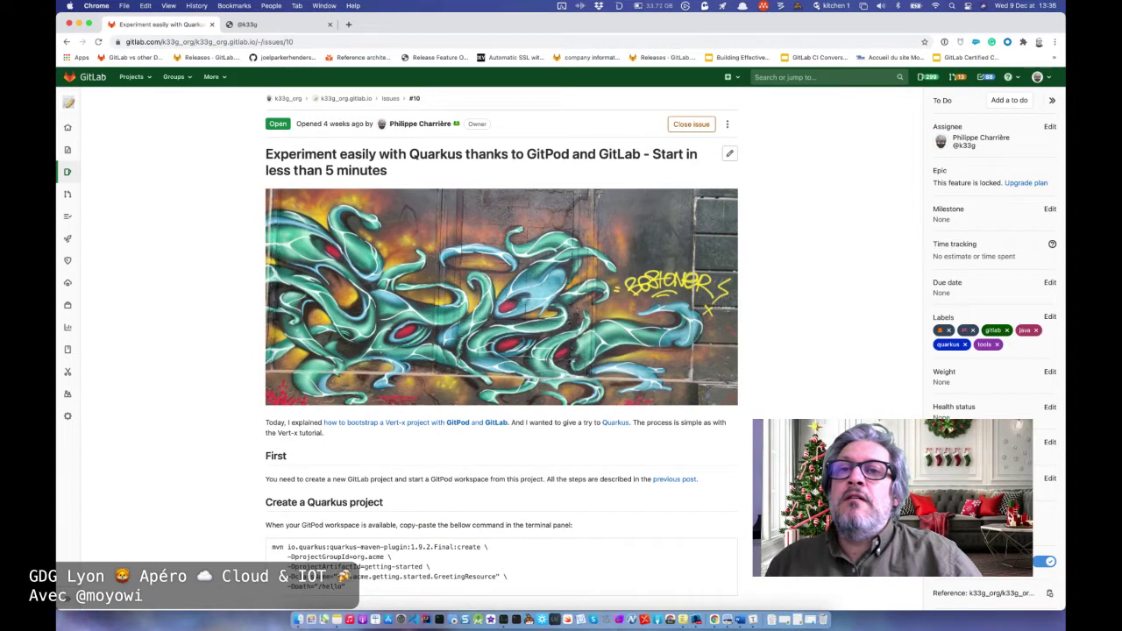
{"action": "left_click", "coordinate": [1051, 102]}
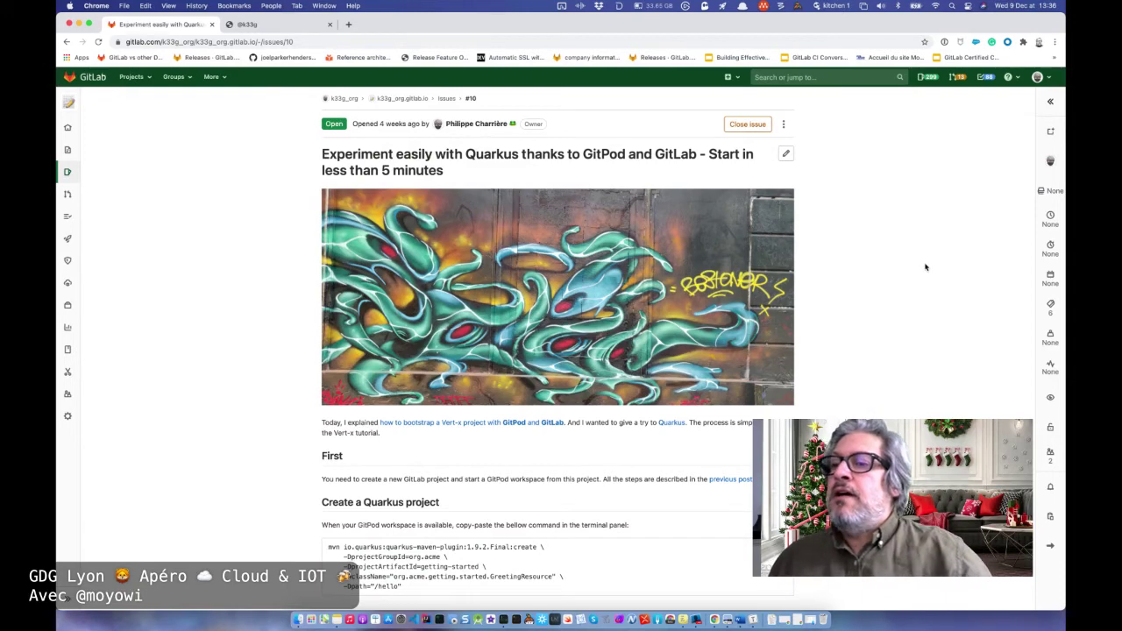
{"action": "scroll", "coordinate": [925, 268], "scroll_direction": "down", "scroll_amount": 15}
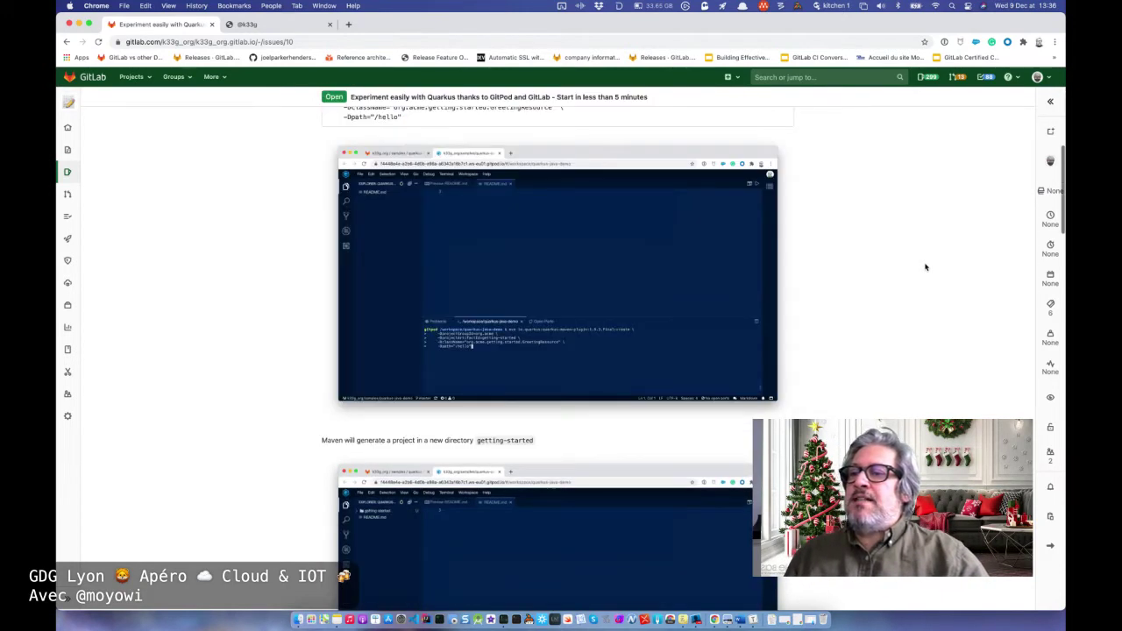
{"action": "scroll", "coordinate": [925, 268], "scroll_direction": "down", "scroll_amount": 10}
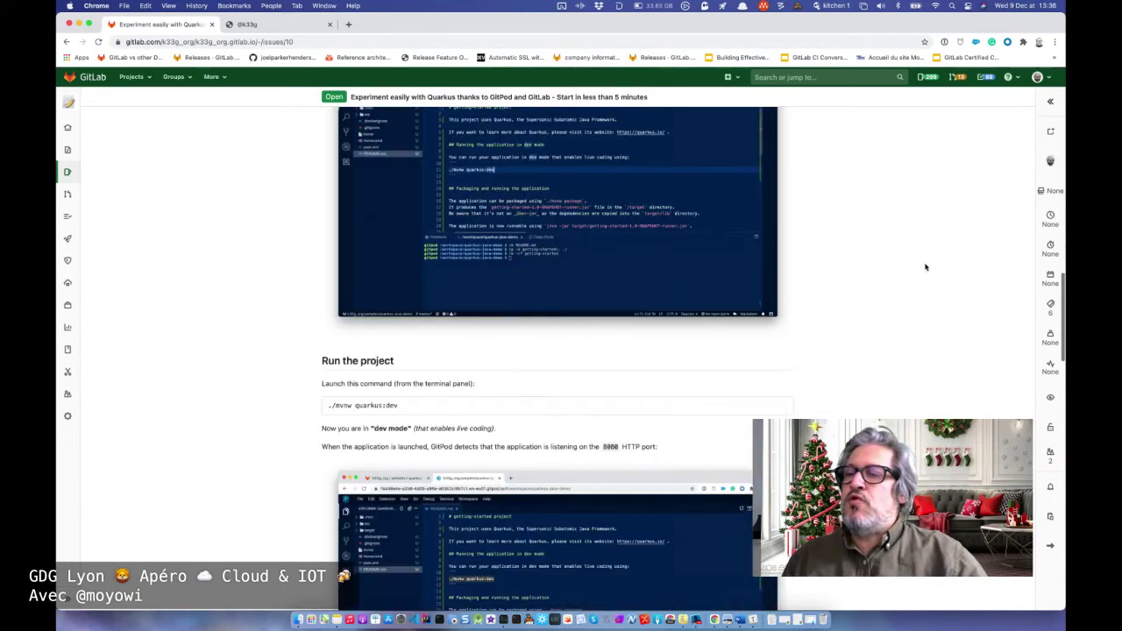
{"action": "scroll", "coordinate": [925, 268], "scroll_direction": "up", "scroll_amount": 10}
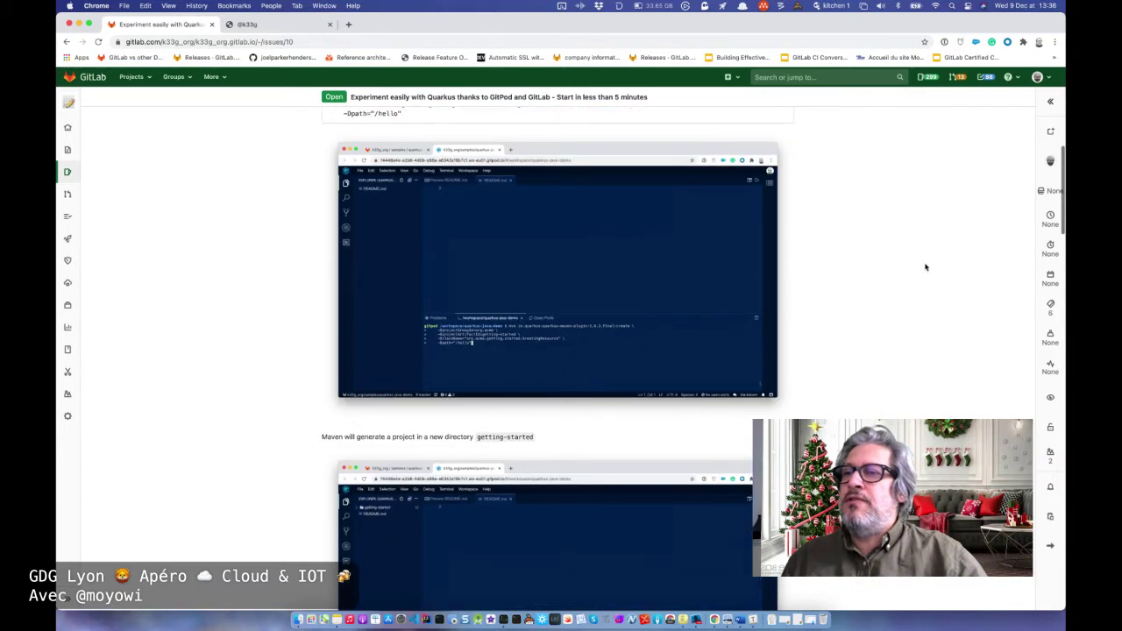
{"action": "scroll", "coordinate": [926, 268], "scroll_direction": "up", "scroll_amount": 5}
{"action": "scroll", "coordinate": [921, 264], "scroll_direction": "up", "scroll_amount": 3}
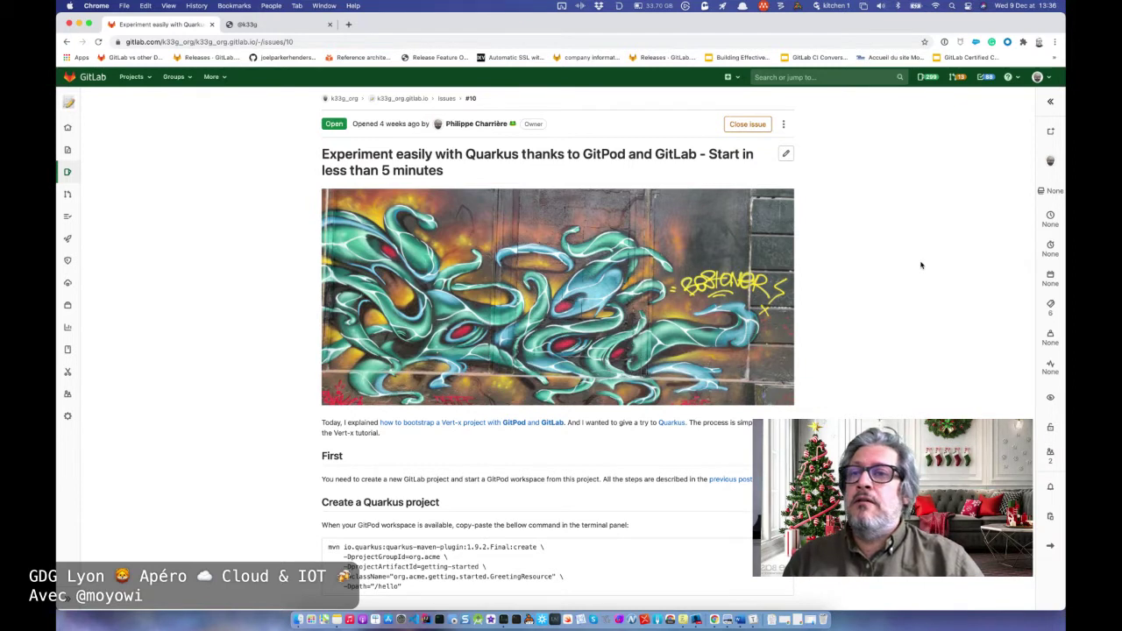
Expand the issue details and project navigation sidebars again, and return to the project's issues list
{"action": "left_click", "coordinate": [1052, 104]}
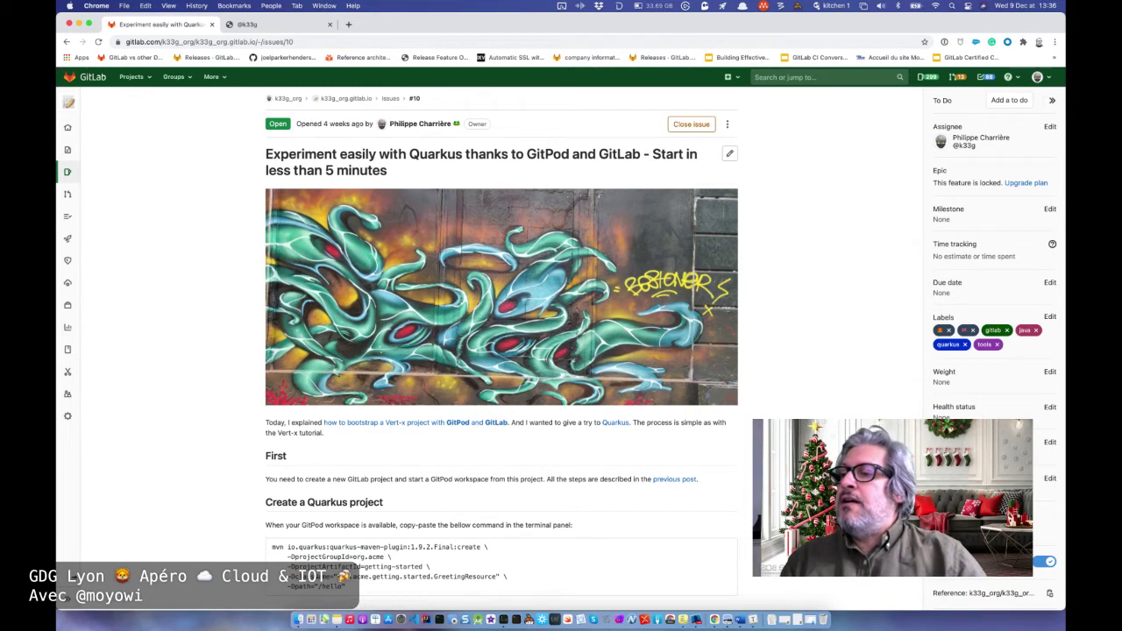
{"action": "left_click", "coordinate": [64, 597]}
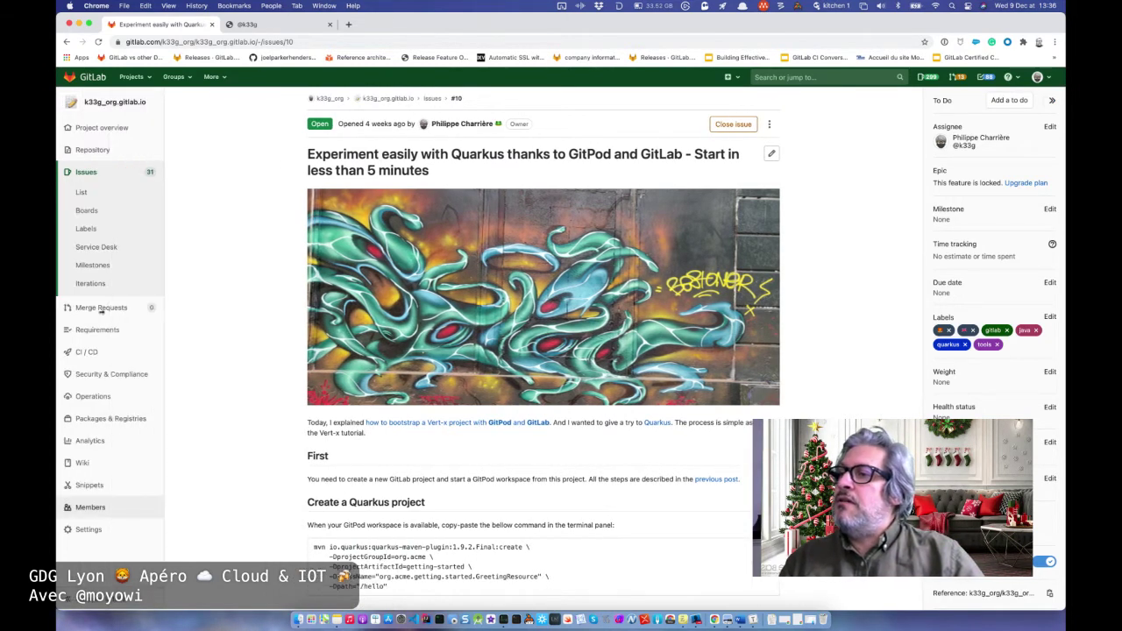
{"action": "left_click", "coordinate": [91, 195]}
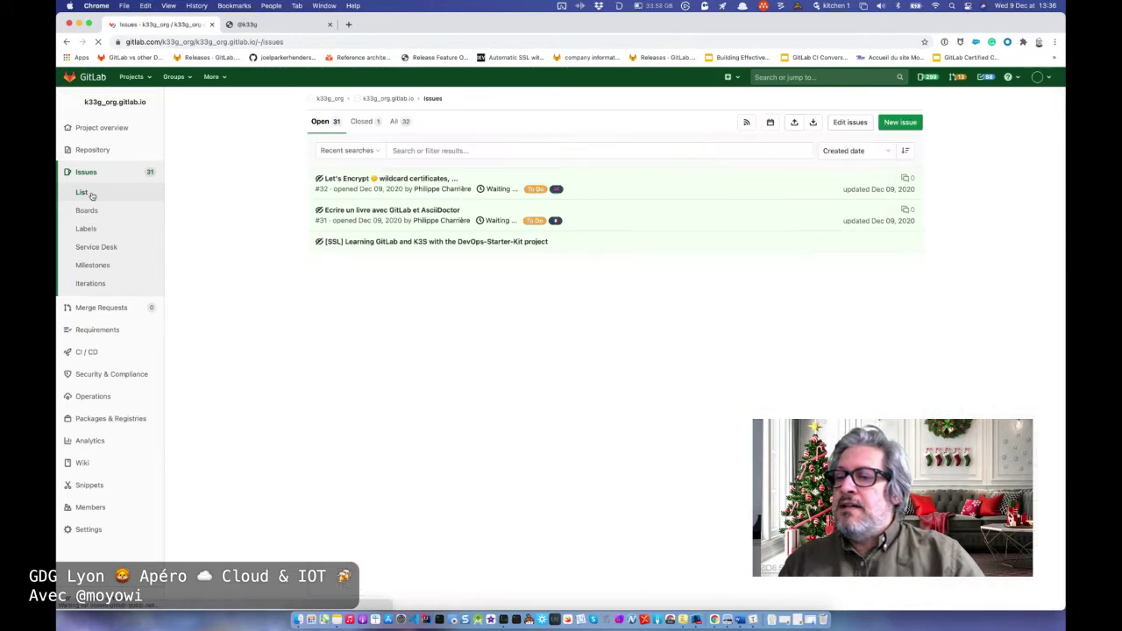
Open the issue "Toppings for Vegetables" from the second page of the issues list
{"action": "scroll", "coordinate": [232, 340], "scroll_direction": "down", "scroll_amount": 5}
{"action": "scroll", "coordinate": [231, 339], "scroll_direction": "down", "scroll_amount": 3}
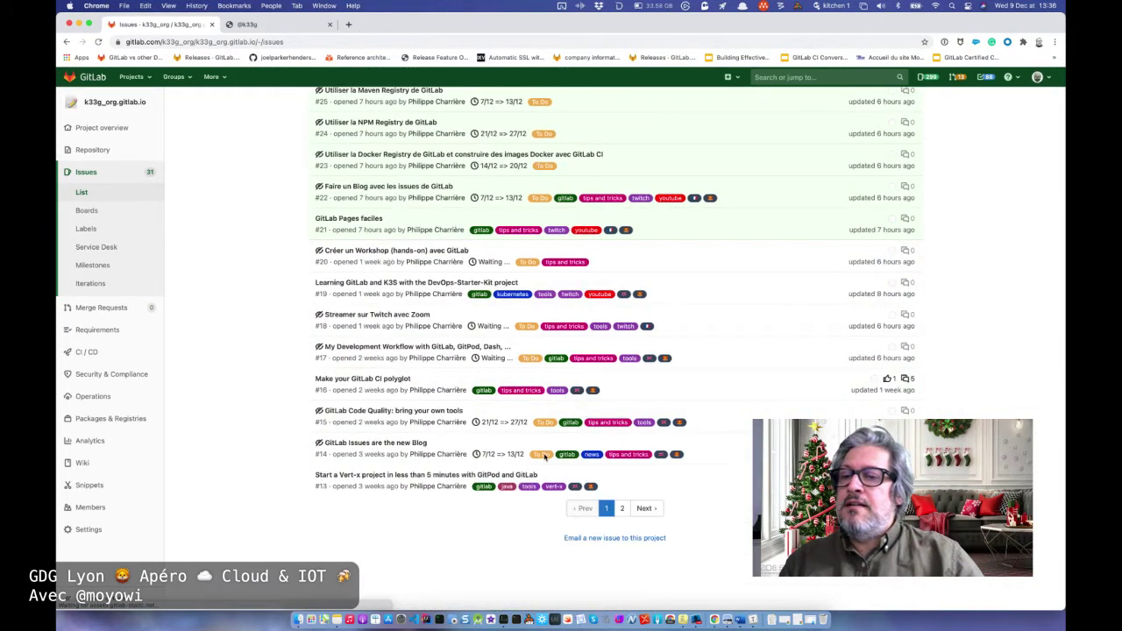
{"action": "left_click", "coordinate": [623, 509]}
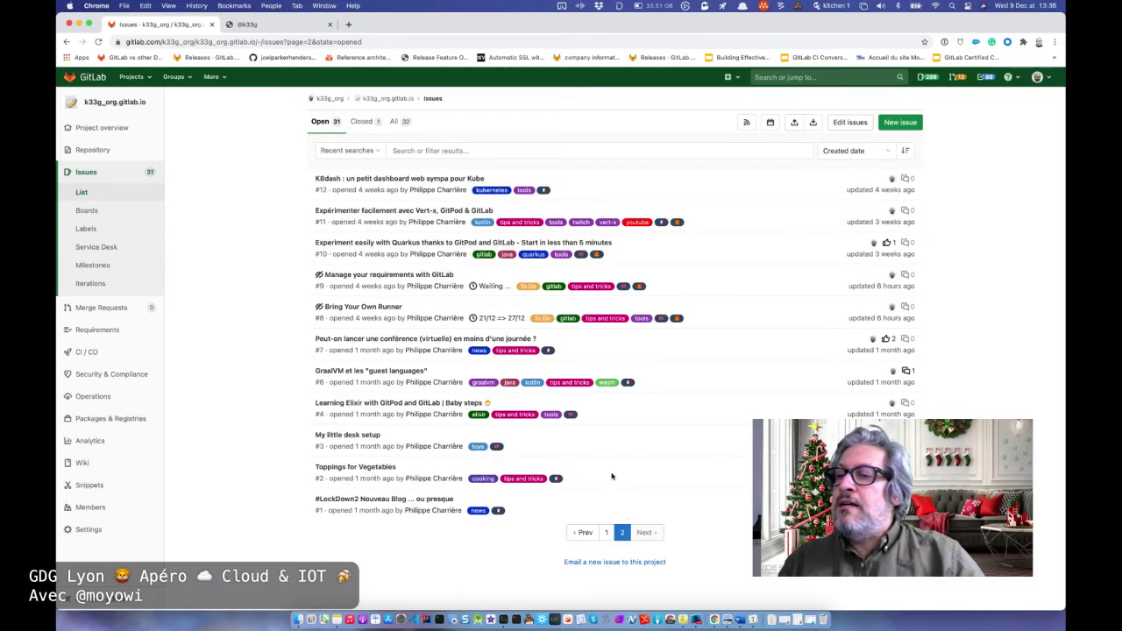
{"action": "left_click", "coordinate": [356, 467]}
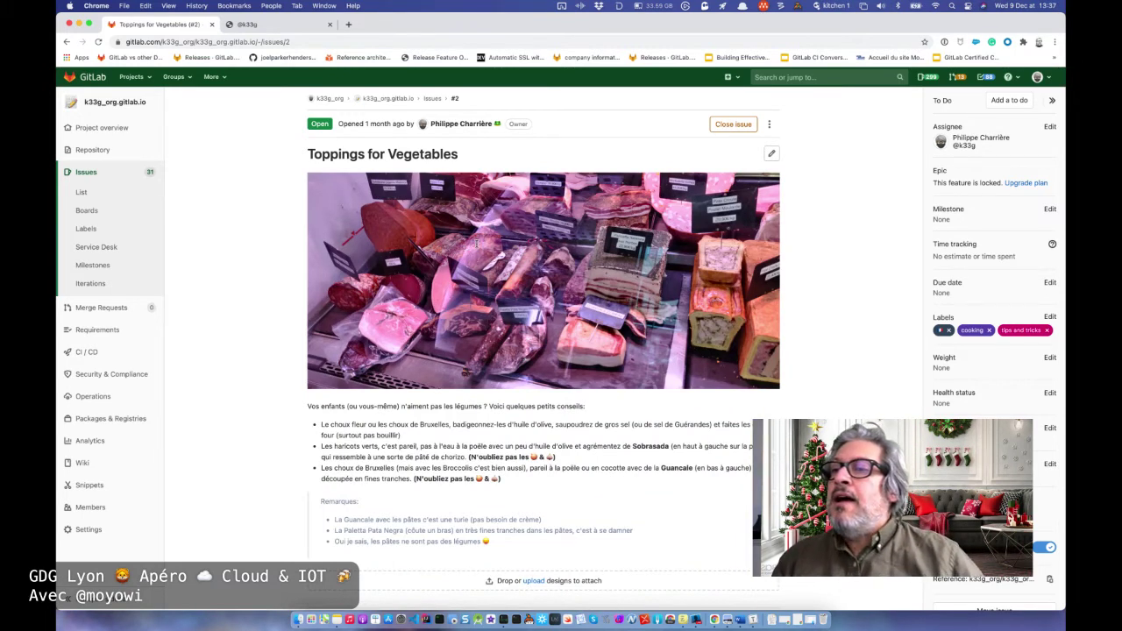
Examine the "Toppings for Vegetables" issue as a blog post, including its description, emoji reactions, comment thread and comment editor
{"action": "scroll", "coordinate": [484, 349], "scroll_direction": "down", "scroll_amount": 5}
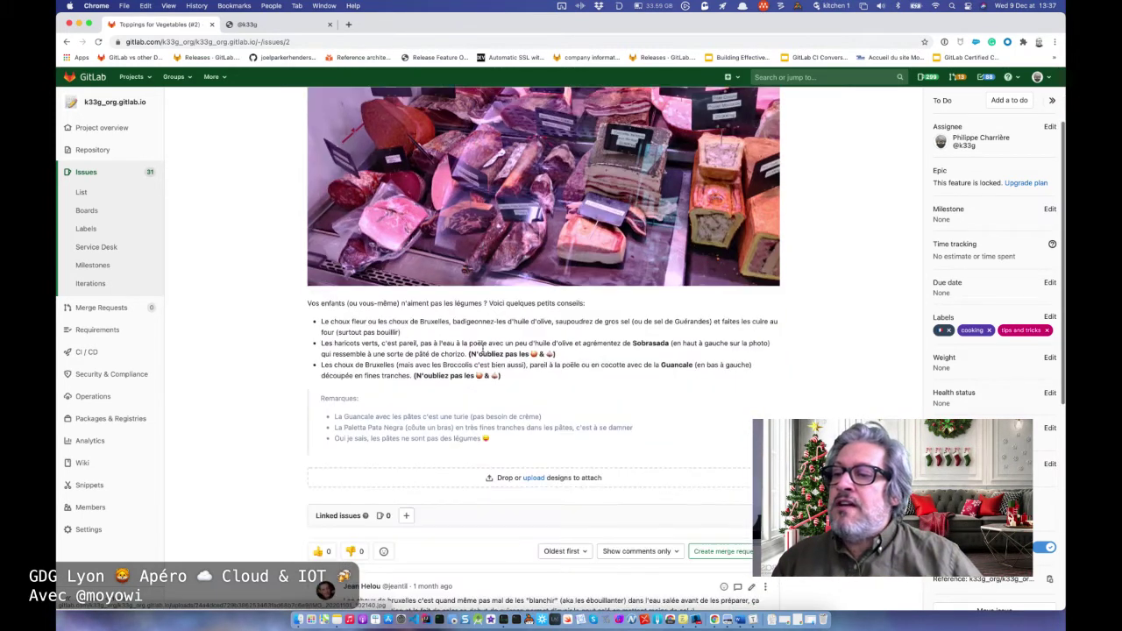
{"action": "scroll", "coordinate": [484, 349], "scroll_direction": "down", "scroll_amount": 5}
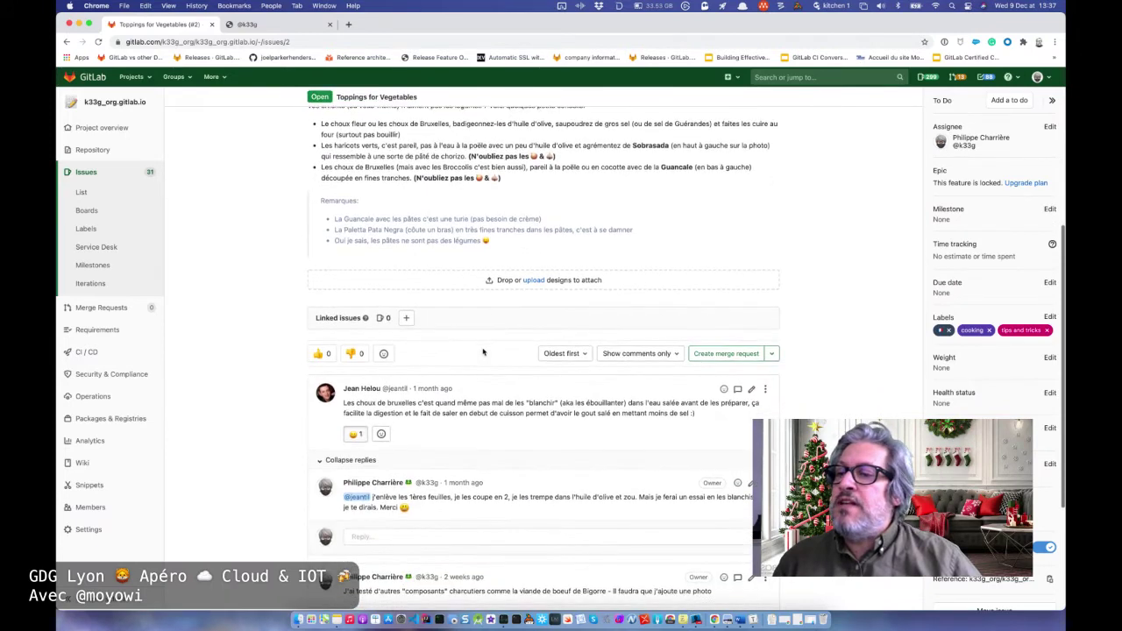
{"action": "scroll", "coordinate": [484, 349], "scroll_direction": "down", "scroll_amount": 2}
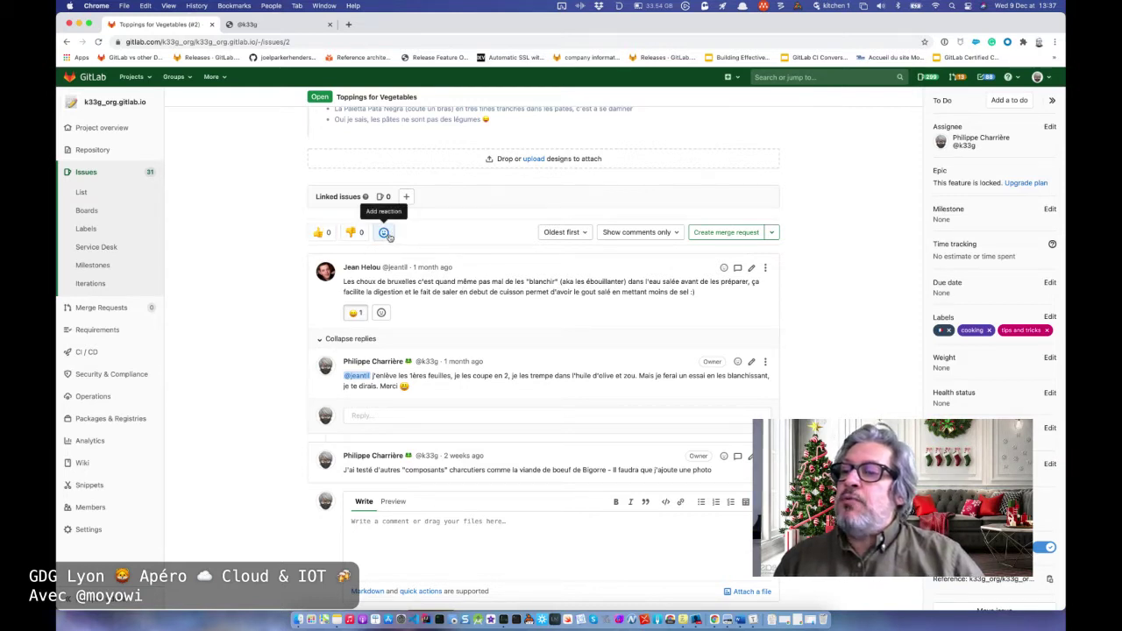
{"action": "scroll", "coordinate": [489, 308], "scroll_direction": "down", "scroll_amount": 1}
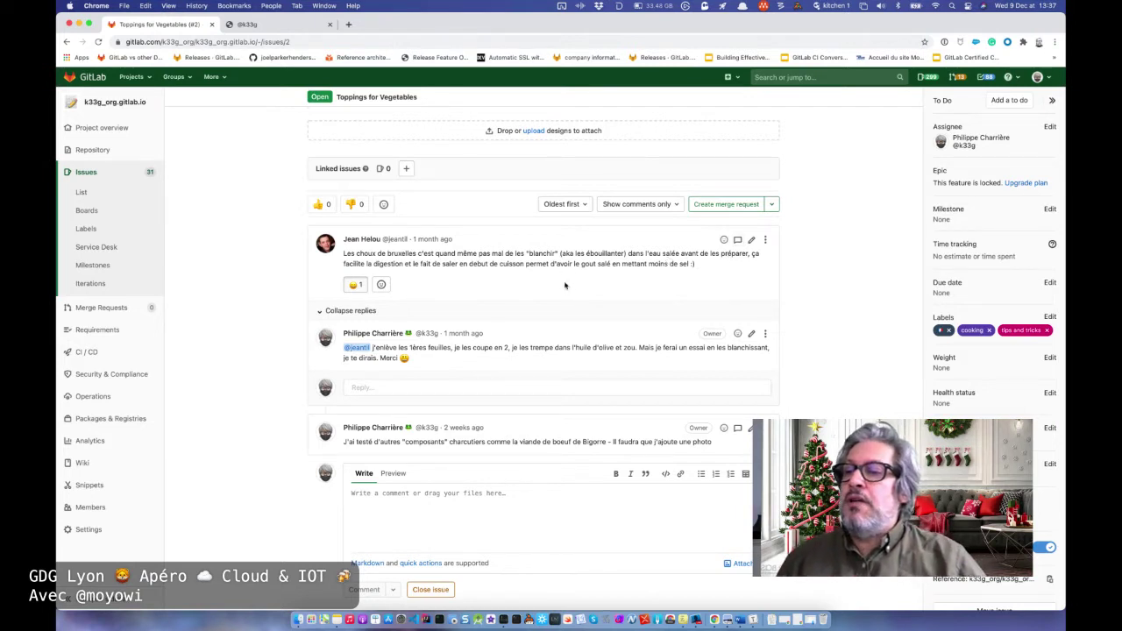
{"action": "scroll", "coordinate": [459, 428], "scroll_direction": "down", "scroll_amount": 2}
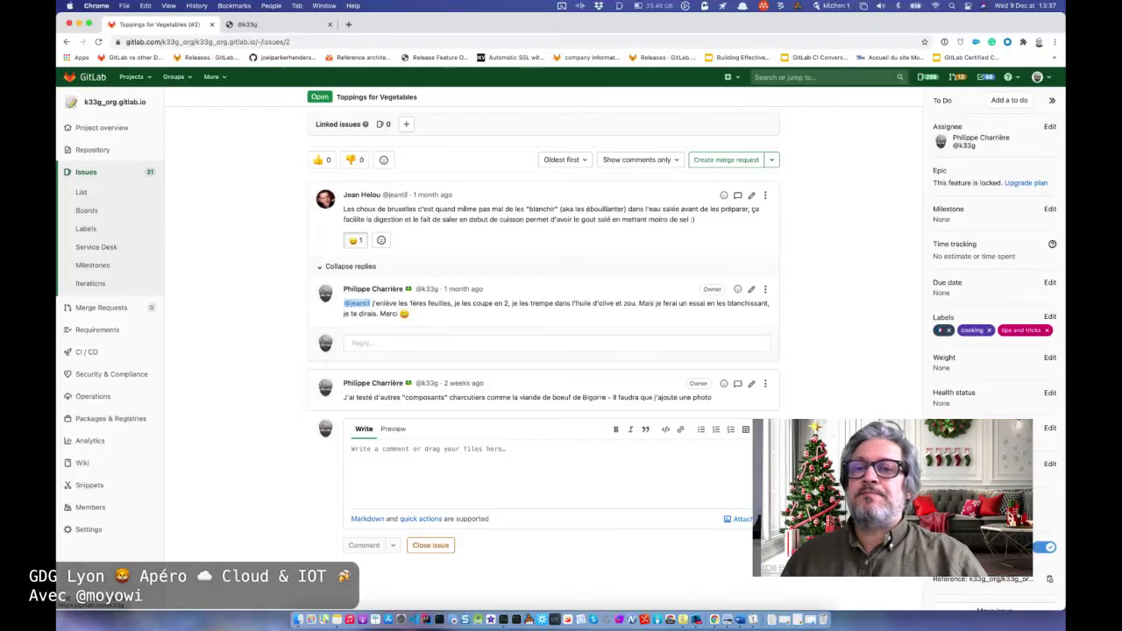
{"action": "scroll", "coordinate": [543, 351], "scroll_direction": "up", "scroll_amount": 1}
{"action": "scroll", "coordinate": [883, 355], "scroll_direction": "up", "scroll_amount": 3}
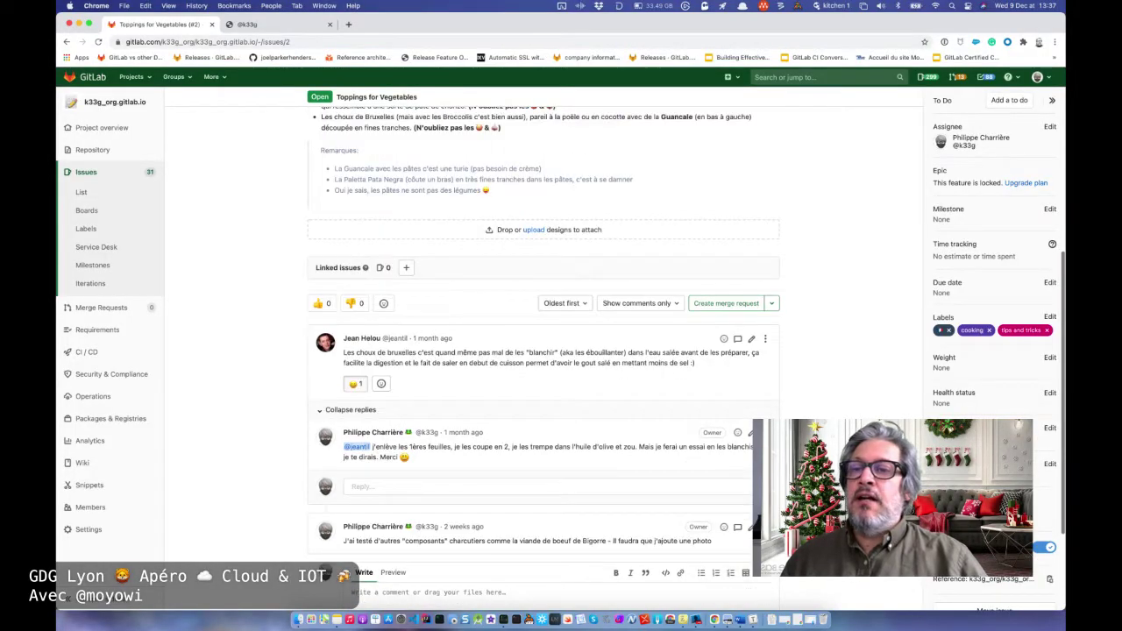
{"action": "scroll", "coordinate": [882, 354], "scroll_direction": "up", "scroll_amount": 6}
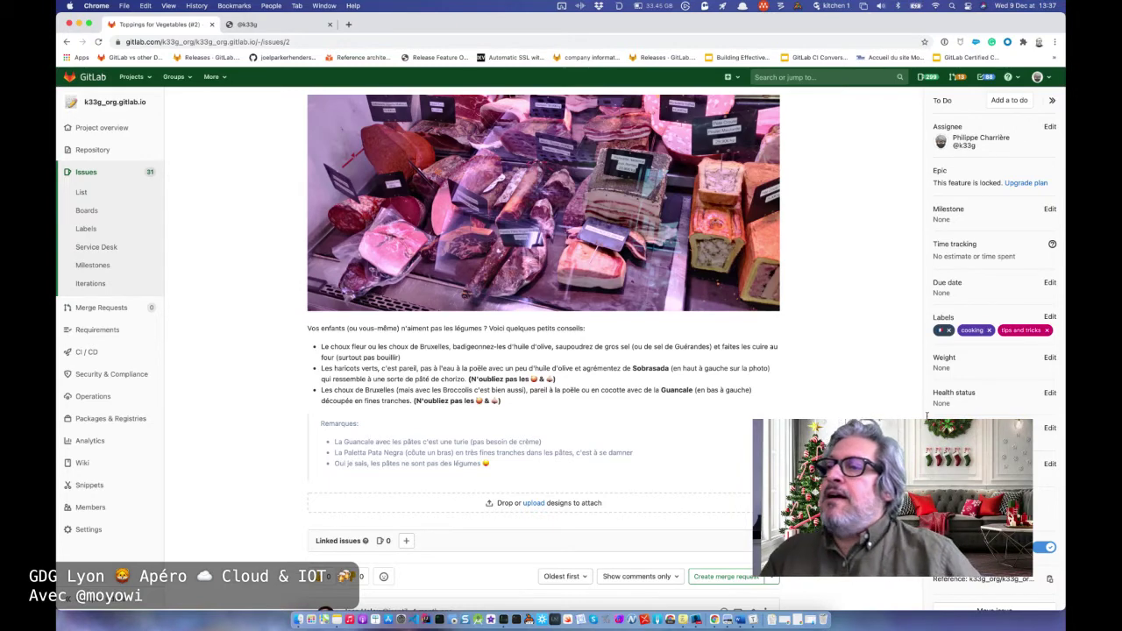
{"action": "scroll", "coordinate": [888, 403], "scroll_direction": "up", "scroll_amount": 3}
{"action": "scroll", "coordinate": [889, 403], "scroll_direction": "down", "scroll_amount": 1}
{"action": "scroll", "coordinate": [888, 404], "scroll_direction": "up", "scroll_amount": 1}
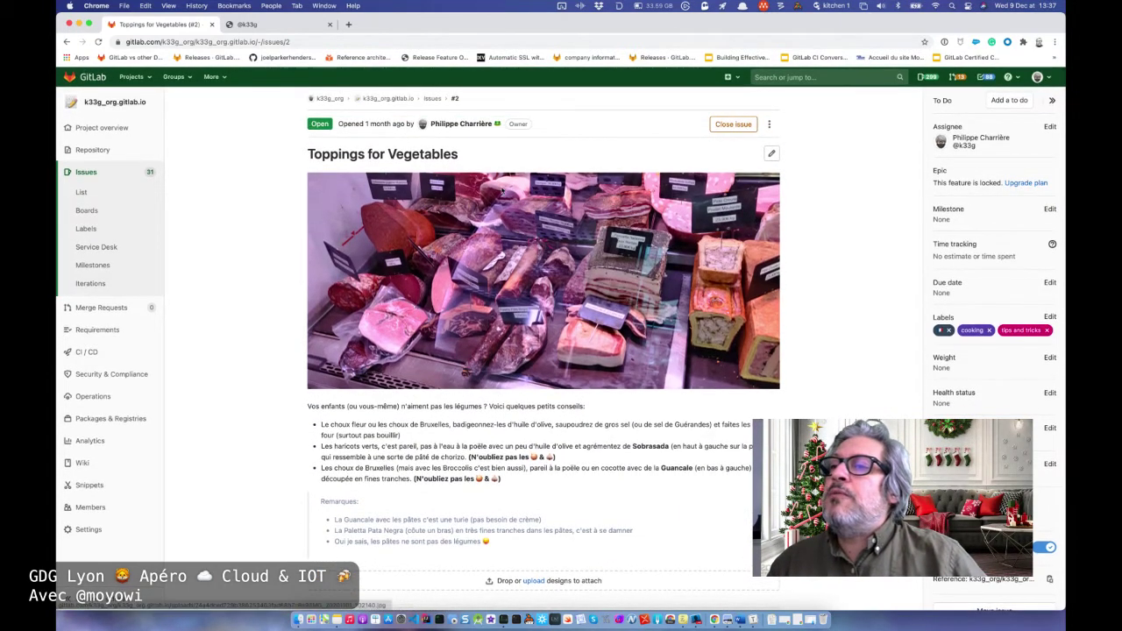
Leave the "Toppings for Vegetables" post and return to the project's issues list
{"action": "right_click", "coordinate": [387, 101]}
{"action": "left_click", "coordinate": [394, 104]}
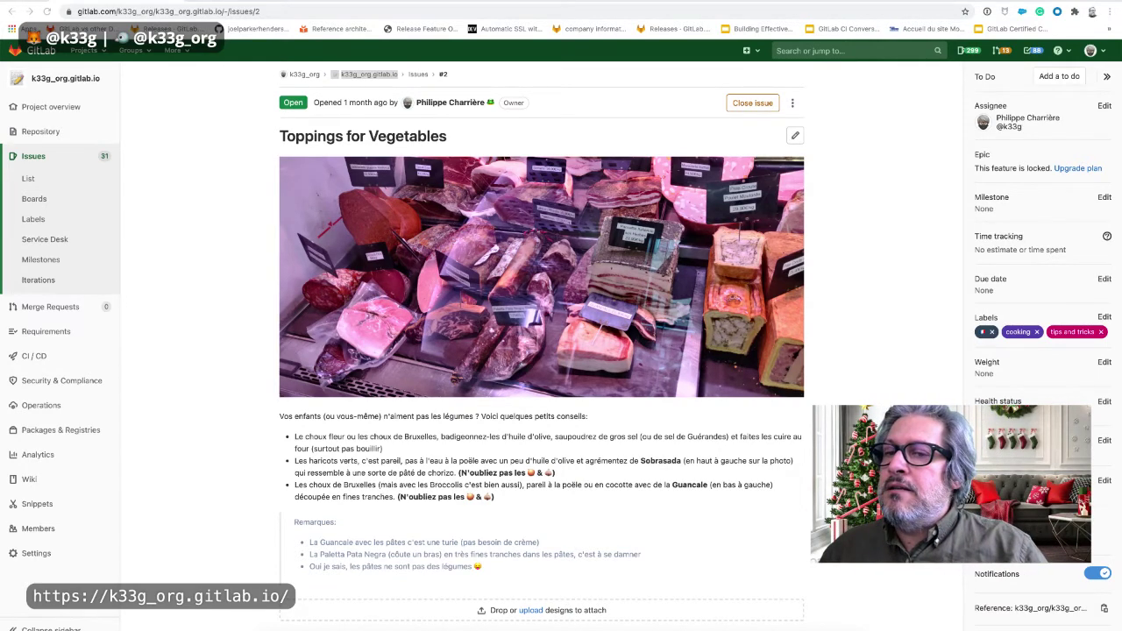
{"action": "scroll", "coordinate": [542, 342], "scroll_direction": "down", "scroll_amount": 3}
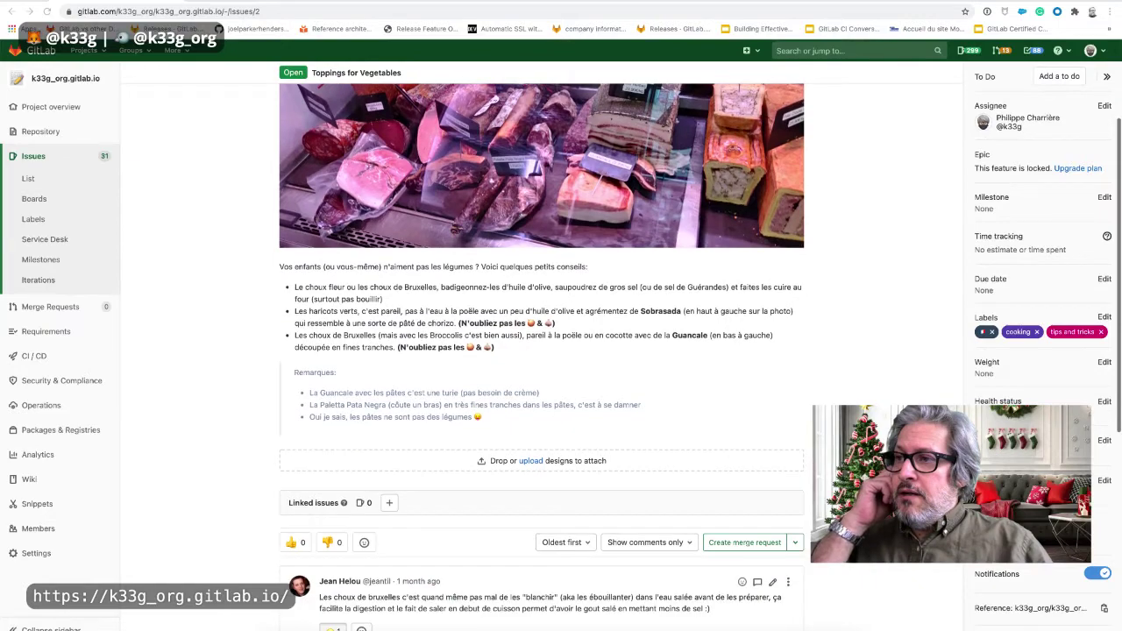
{"action": "scroll", "coordinate": [542, 351], "scroll_direction": "up", "scroll_amount": 3}
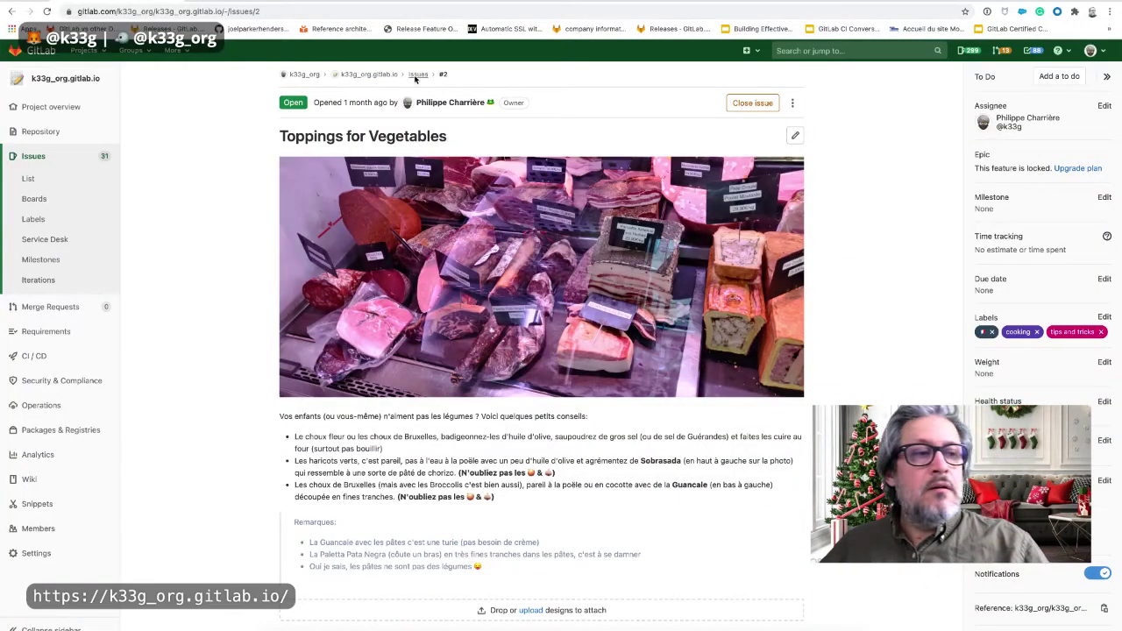
{"action": "left_click", "coordinate": [418, 76]}
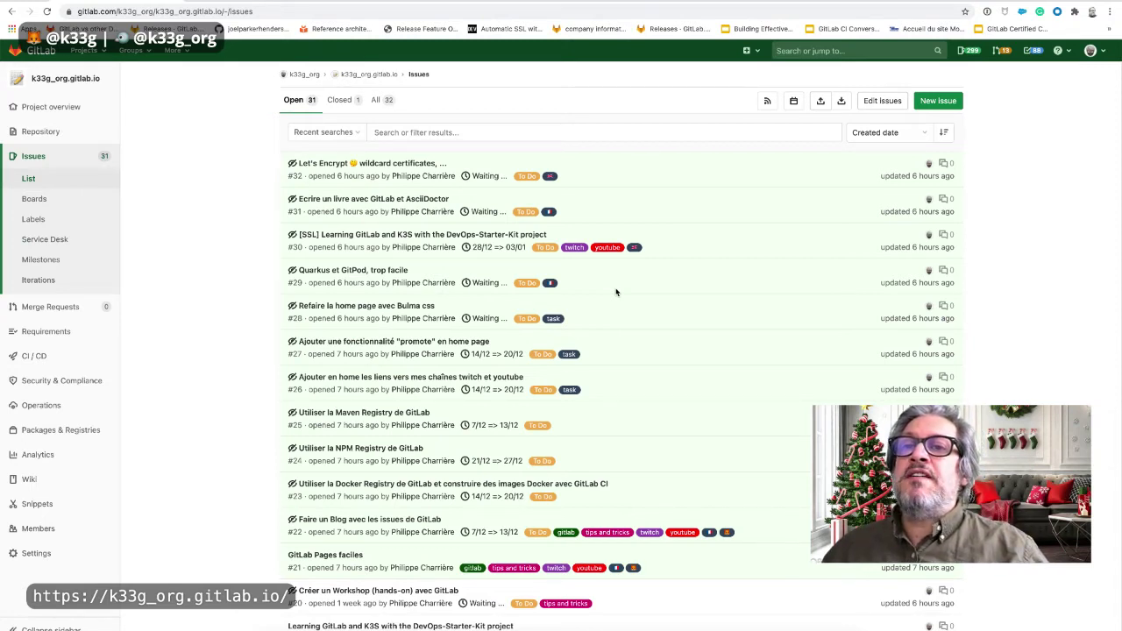
{"action": "left_click", "coordinate": [938, 101]}
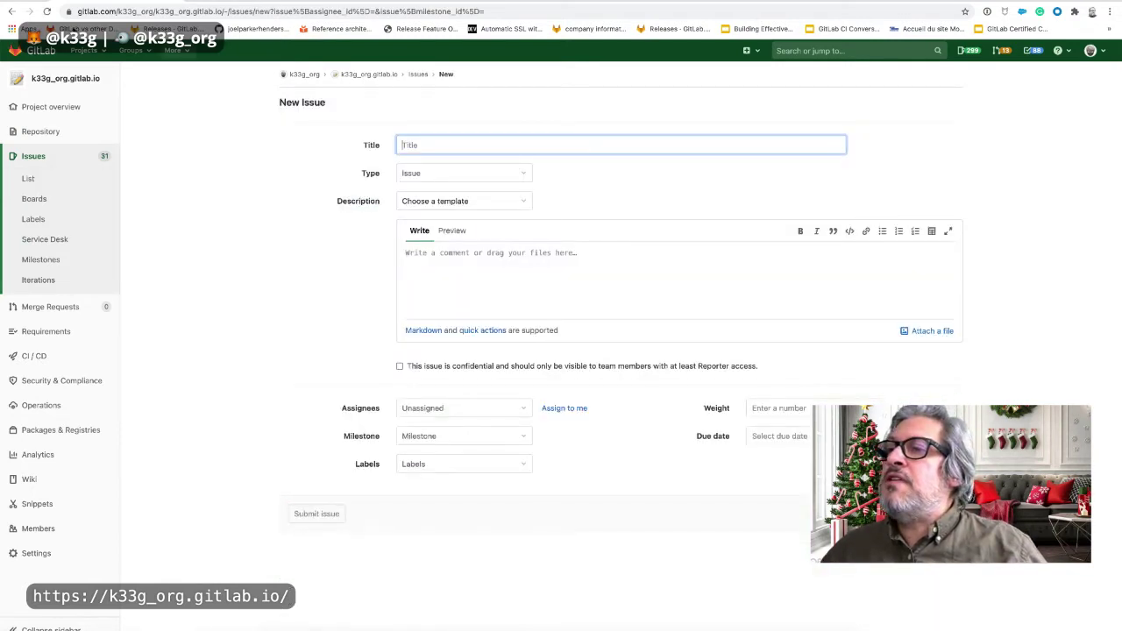
{"action": "left_click", "coordinate": [10, 12]}
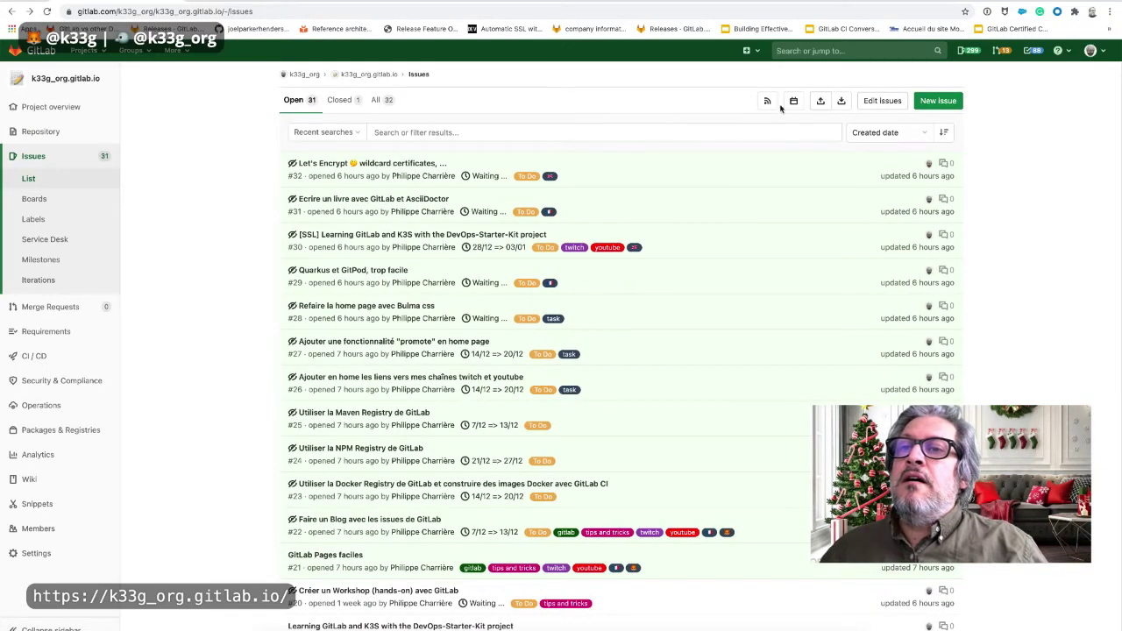
{"action": "left_click", "coordinate": [619, 133]}
{"action": "left_click", "coordinate": [605, 96]}
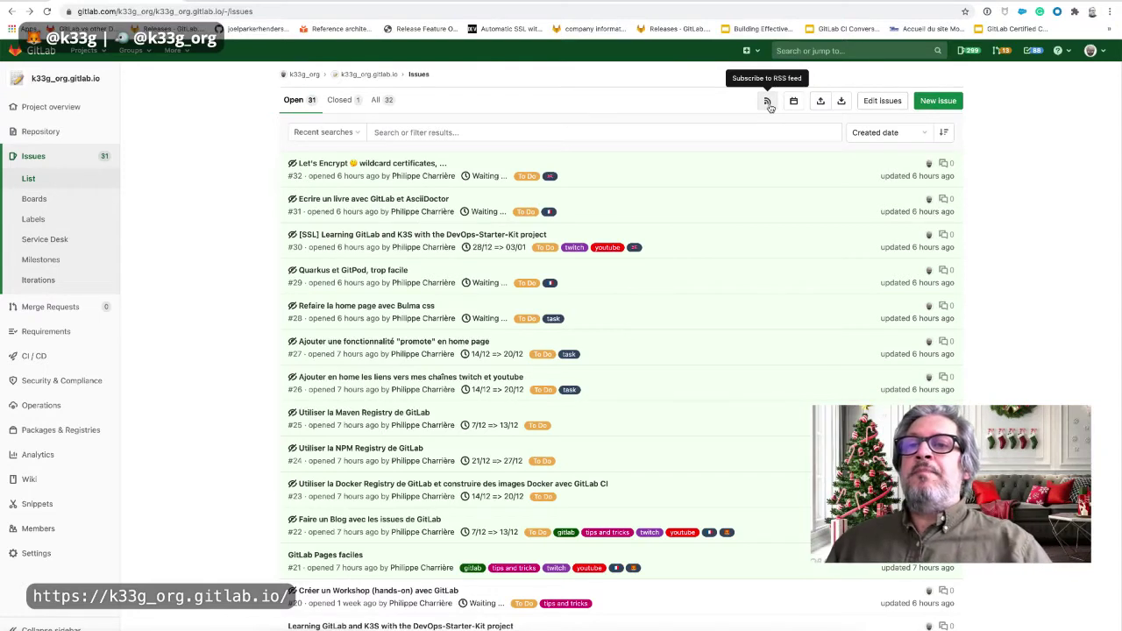
Start a new issue titled "Conseils à un junior"
{"action": "left_click", "coordinate": [940, 103]}
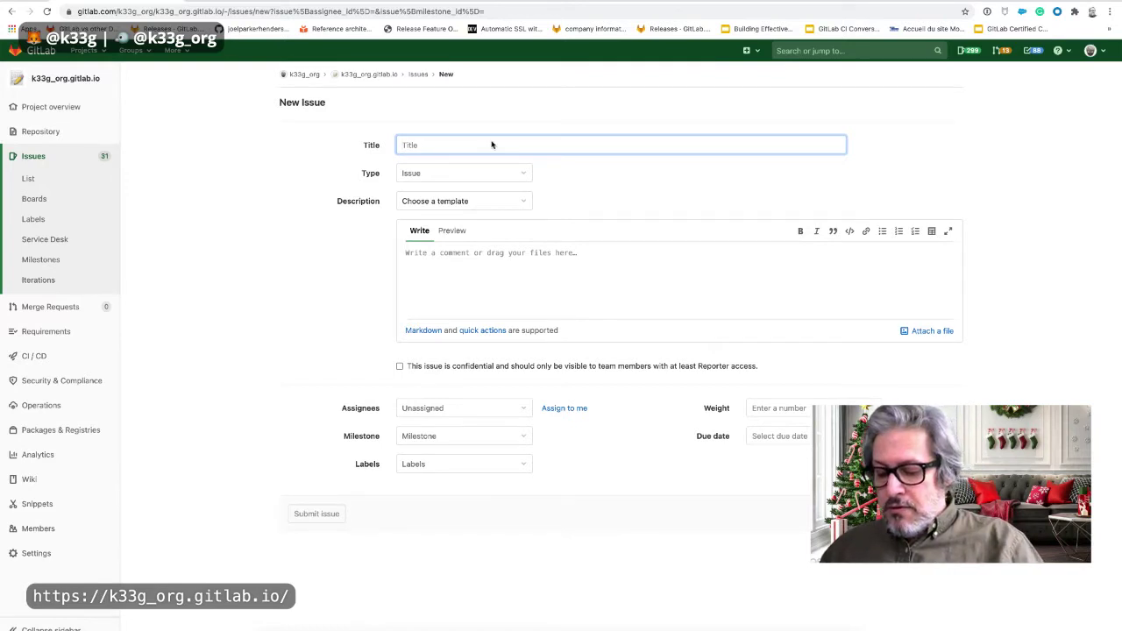
{"action": "type", "text": "Conseils à un "}
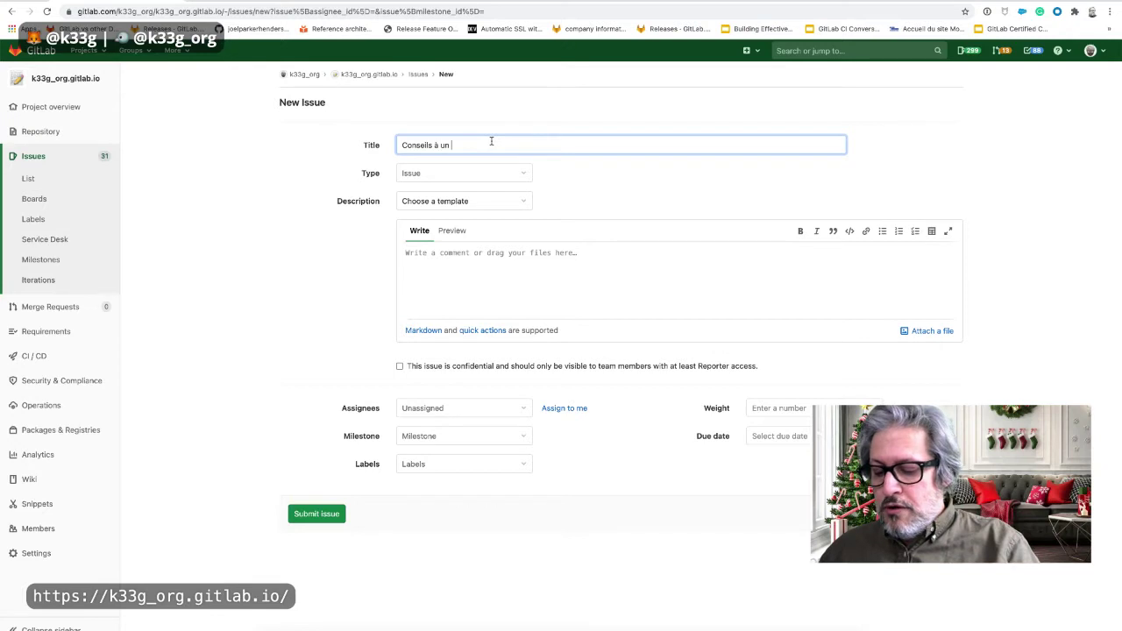
{"action": "type", "text": "junior"}
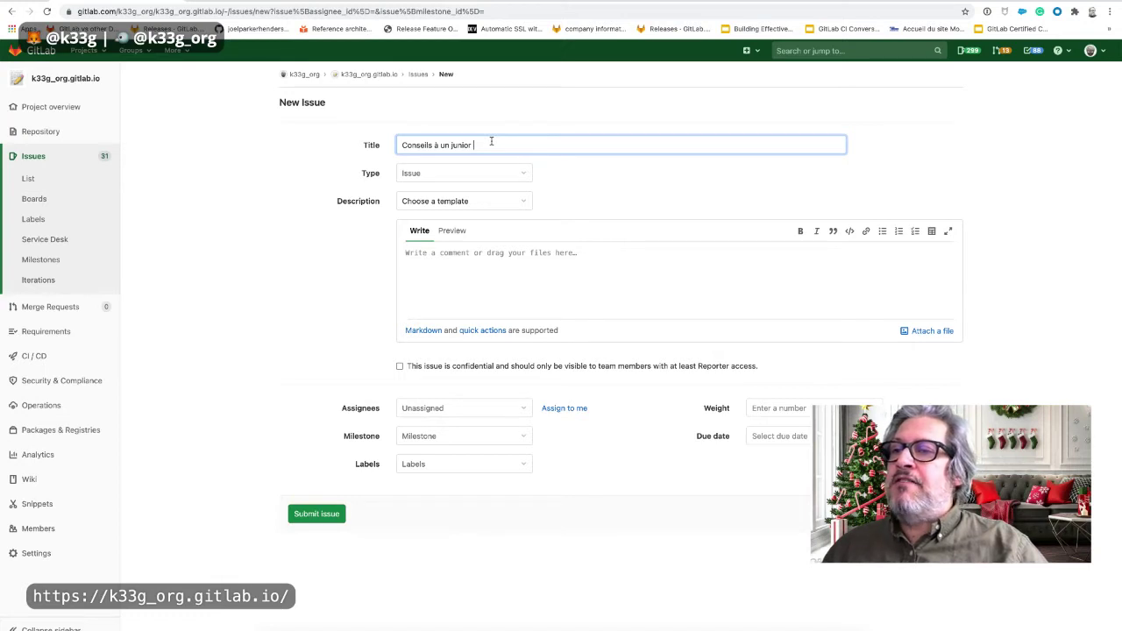
Apply the "fr-post" description template to the new issue
{"action": "left_click", "coordinate": [502, 203]}
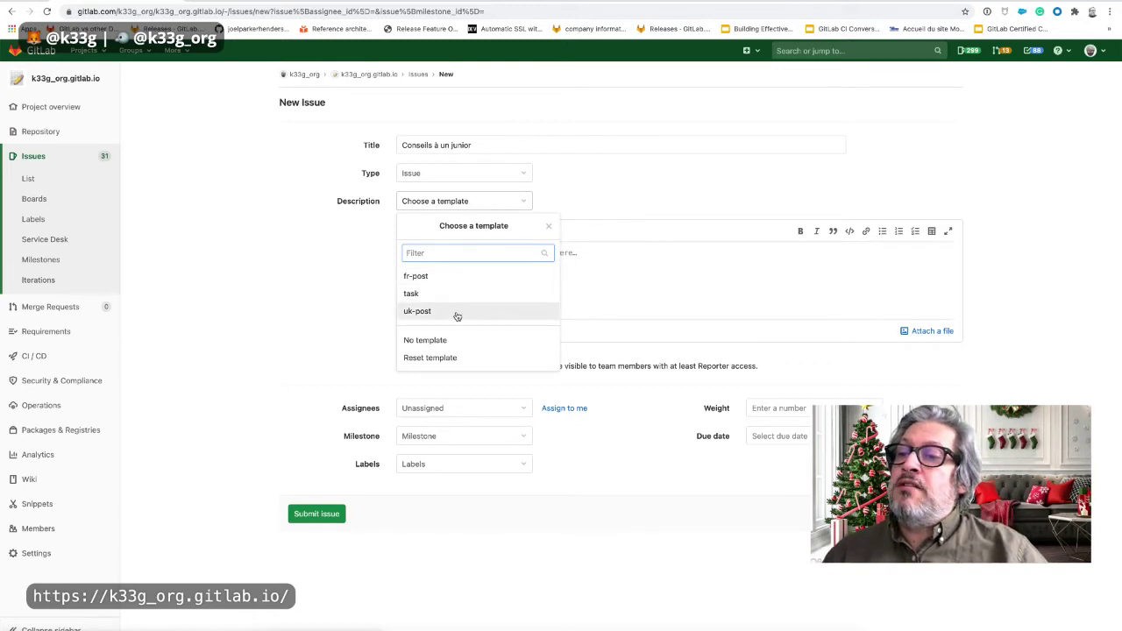
{"action": "left_click", "coordinate": [454, 277]}
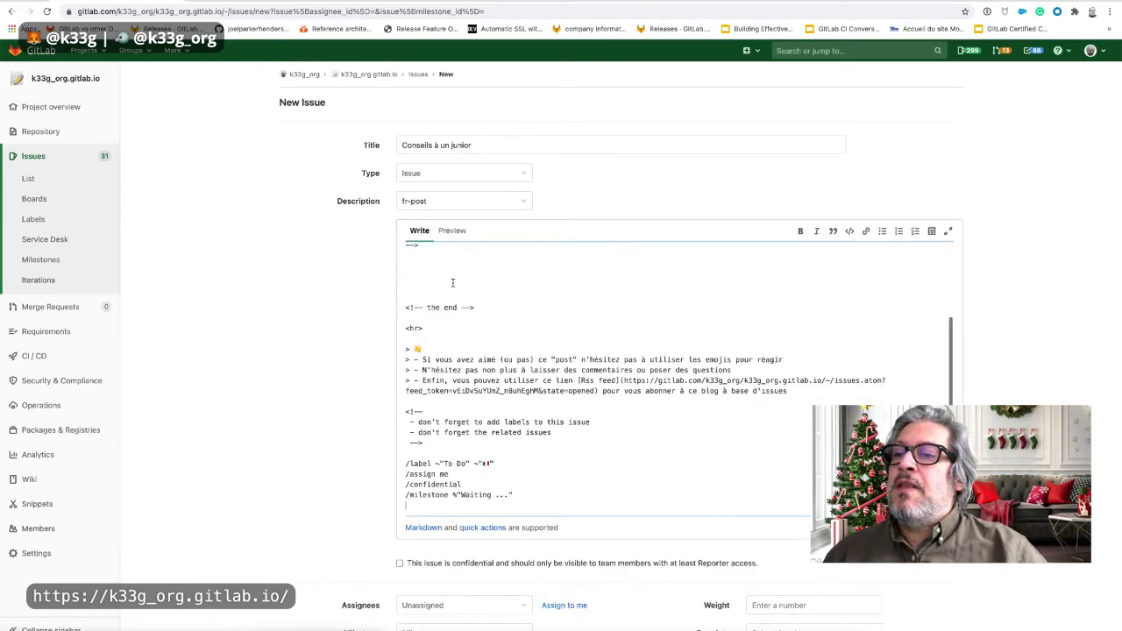
Insert the picture IMG_20201117_113615.jpg from the Blog.Pictures folder on a new line below the description's picture comment
{"action": "scroll", "coordinate": [480, 357], "scroll_direction": "up", "scroll_amount": 3}
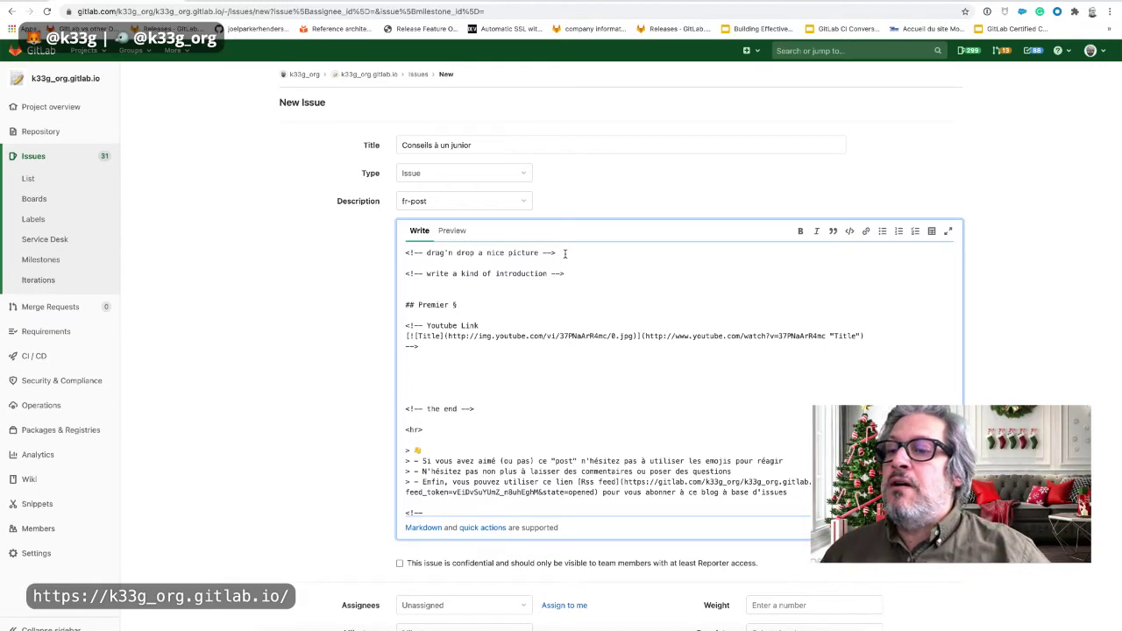
{"action": "key", "text": "Return"}
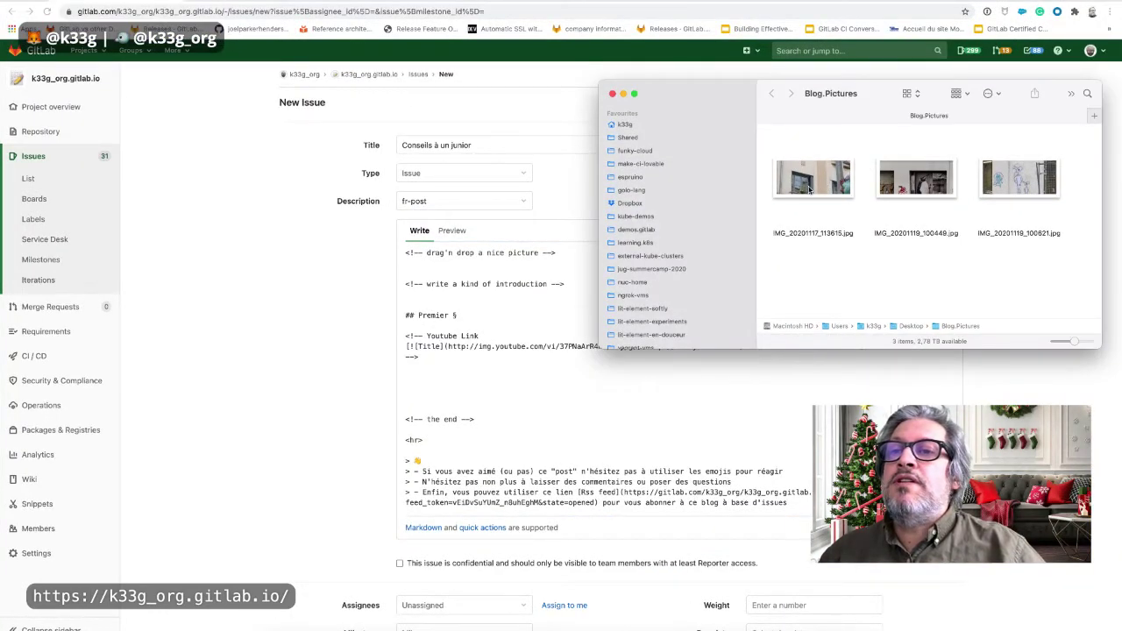
{"action": "left_click", "coordinate": [811, 185]}
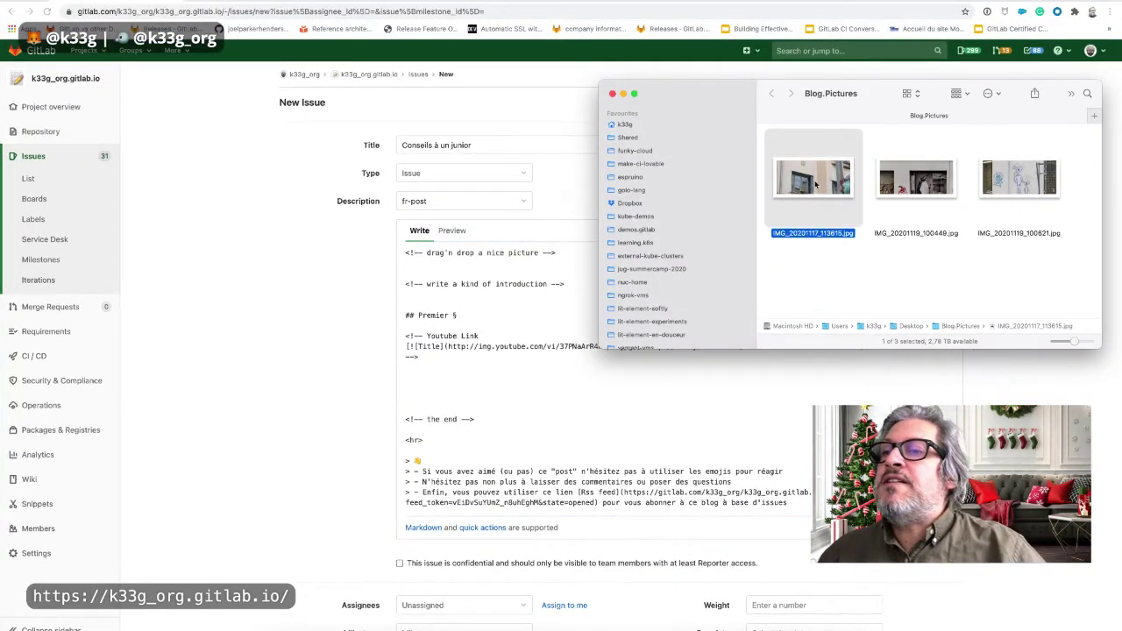
{"action": "left_click_drag", "start_coordinate": [816, 184], "coordinate": [555, 272]}
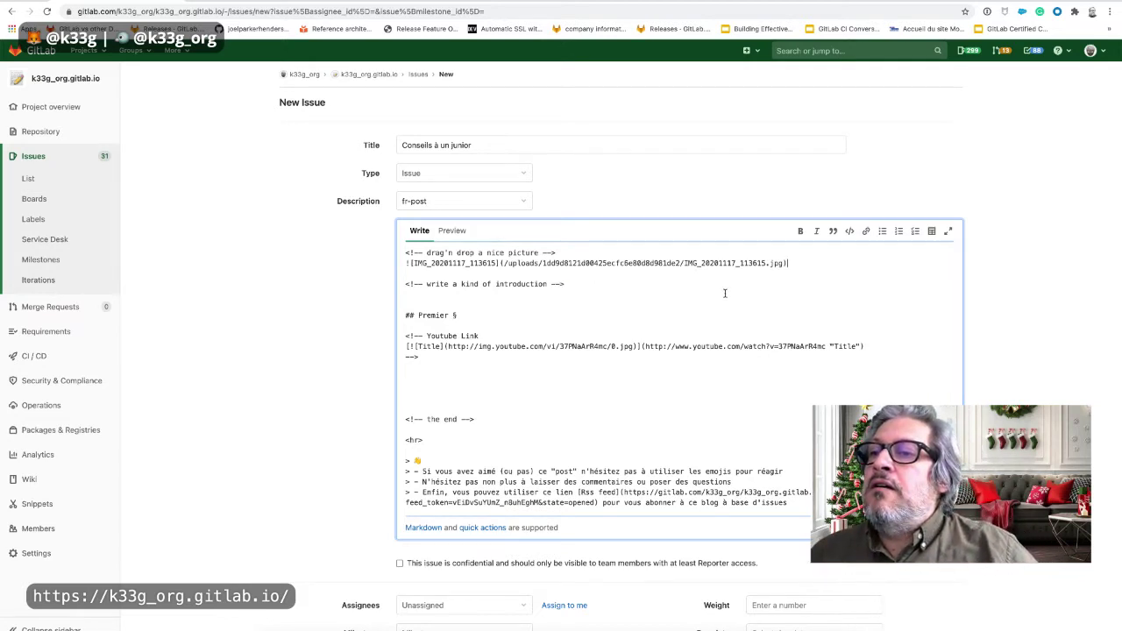
Preview the rendered description with its picture and quick-action summary, and return to editing the Markdown
{"action": "left_click", "coordinate": [452, 231]}
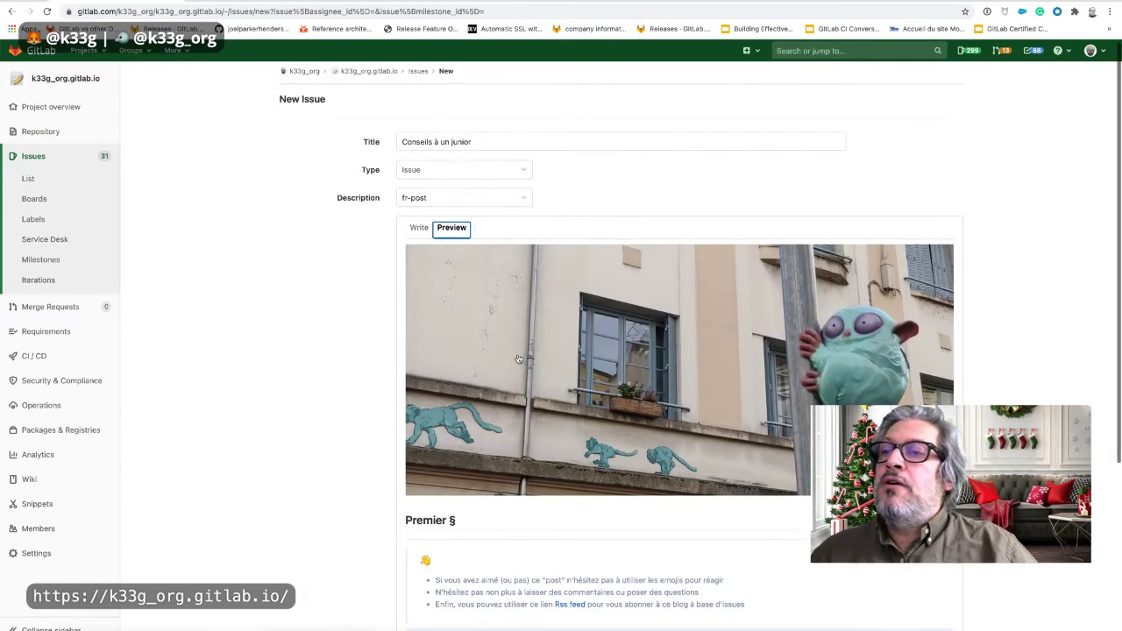
{"action": "scroll", "coordinate": [519, 359], "scroll_direction": "down", "scroll_amount": 1}
{"action": "scroll", "coordinate": [519, 360], "scroll_direction": "down", "scroll_amount": 1}
{"action": "scroll", "coordinate": [428, 196], "scroll_direction": "up", "scroll_amount": 1}
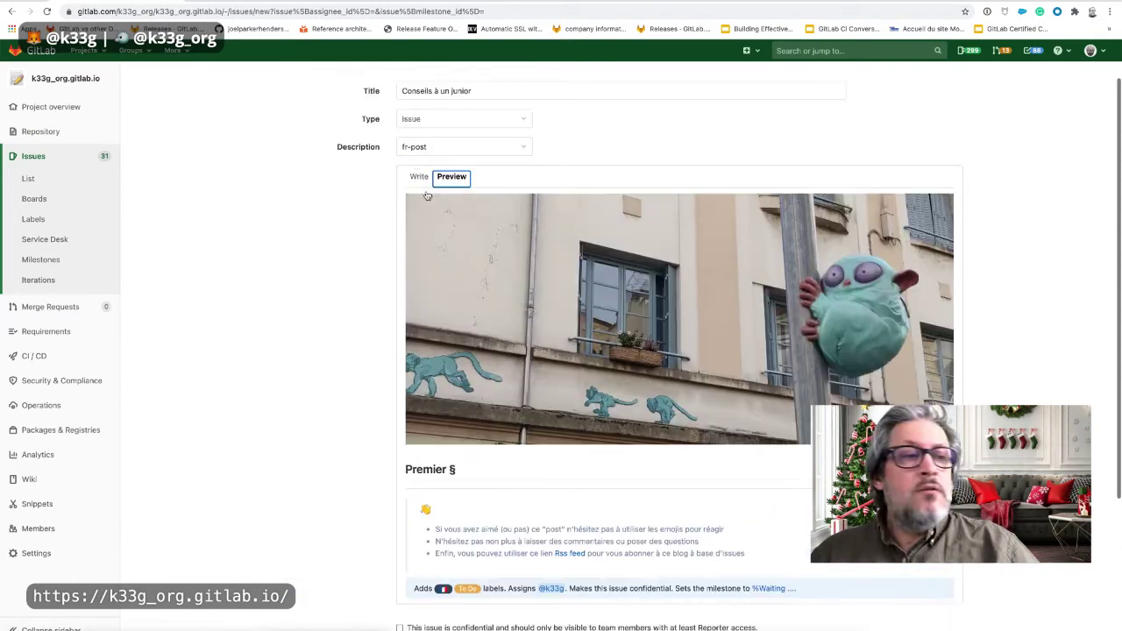
{"action": "left_click", "coordinate": [418, 178]}
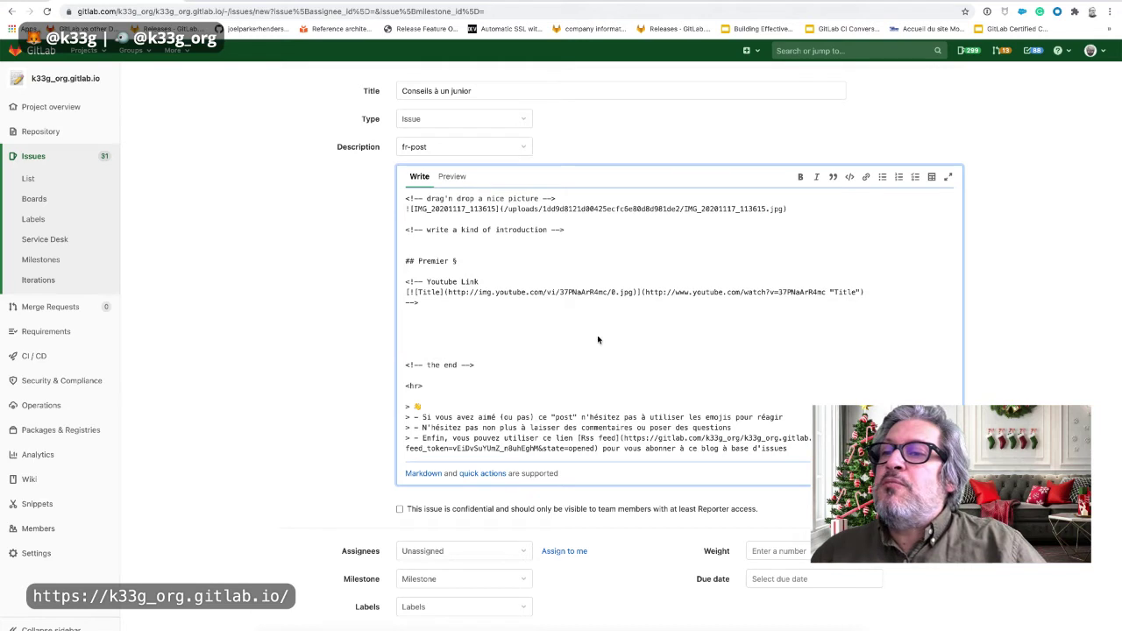
Write the quoted bullet "> - junior <> jeune" as the introduction, above the "Premier §" heading
{"action": "left_click", "coordinate": [520, 242]}
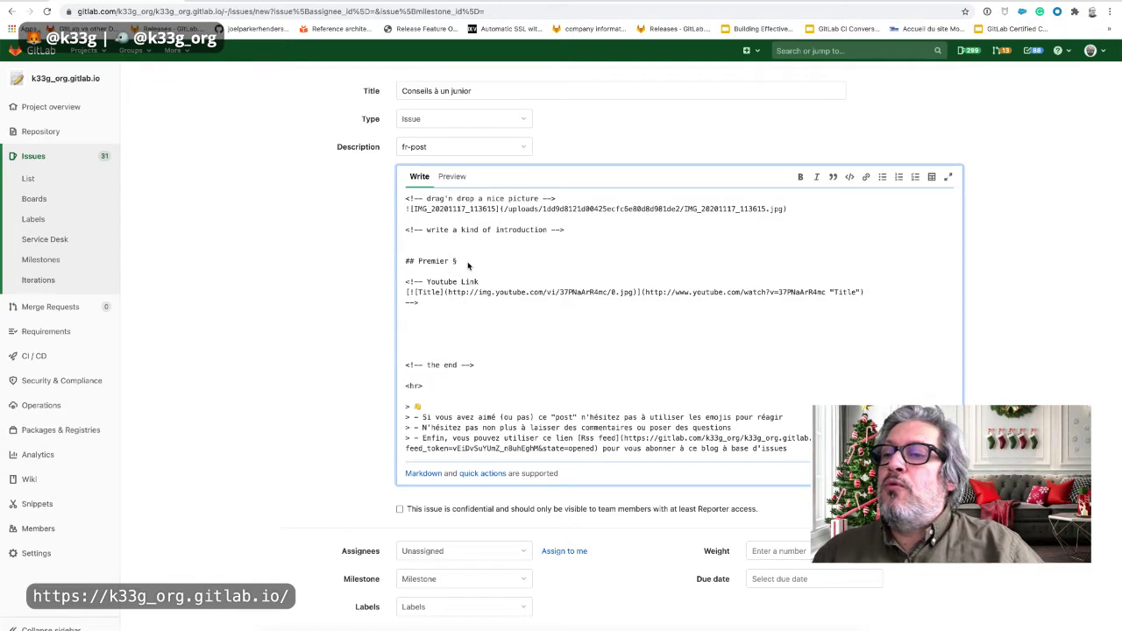
{"action": "left_click_drag", "start_coordinate": [469, 263], "coordinate": [418, 261]}
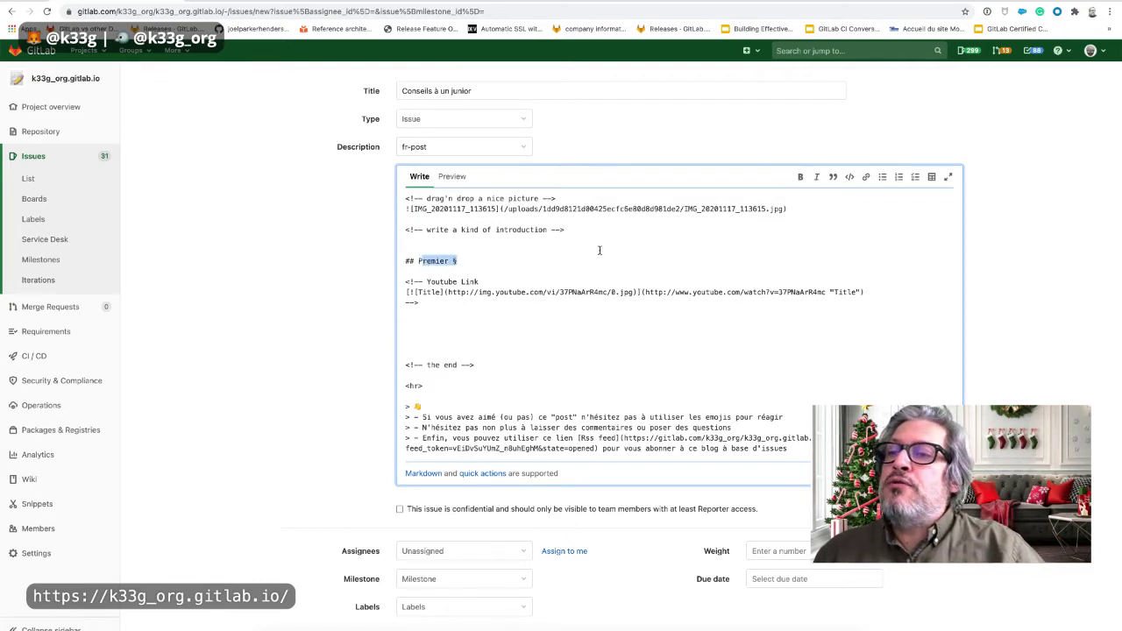
{"action": "left_click", "coordinate": [502, 236]}
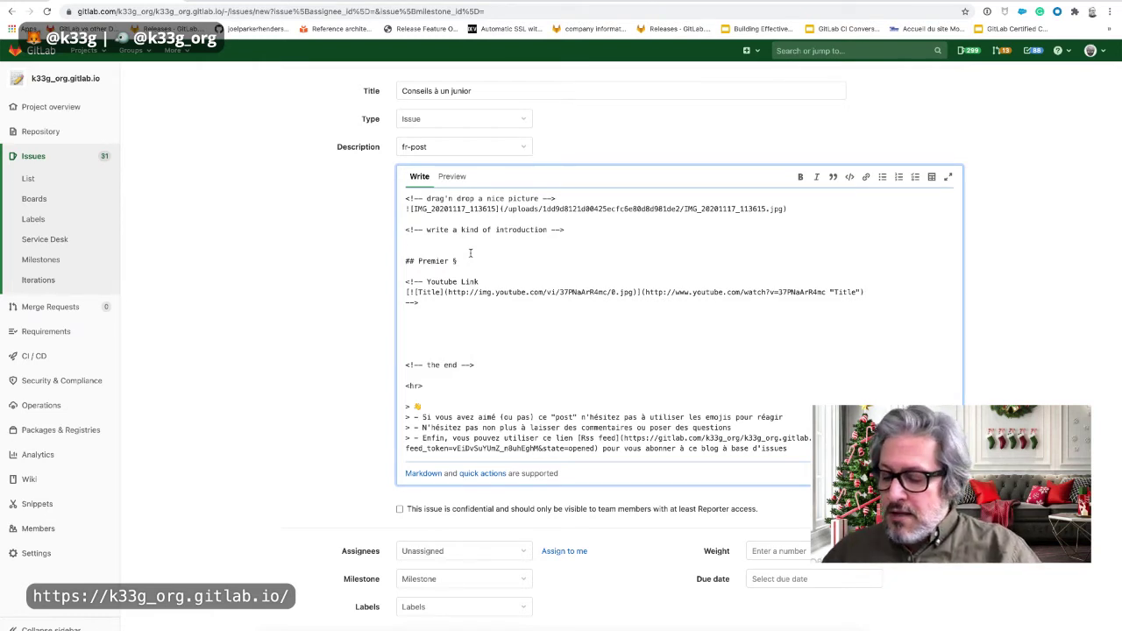
{"action": "key", "text": "Return"}
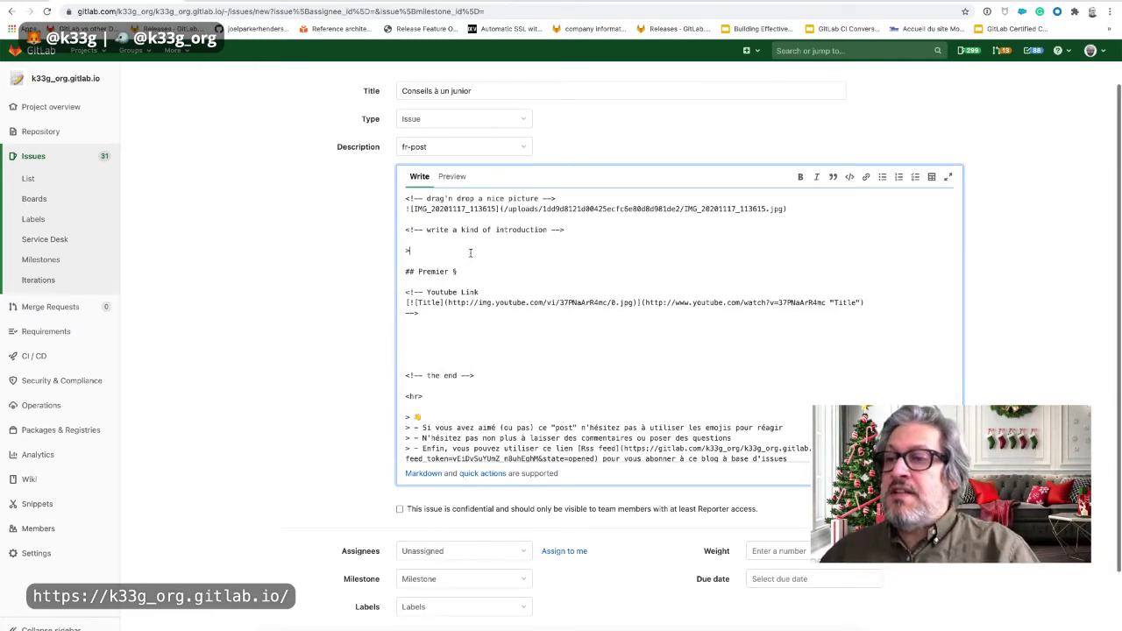
{"action": "type", "text": "-"}
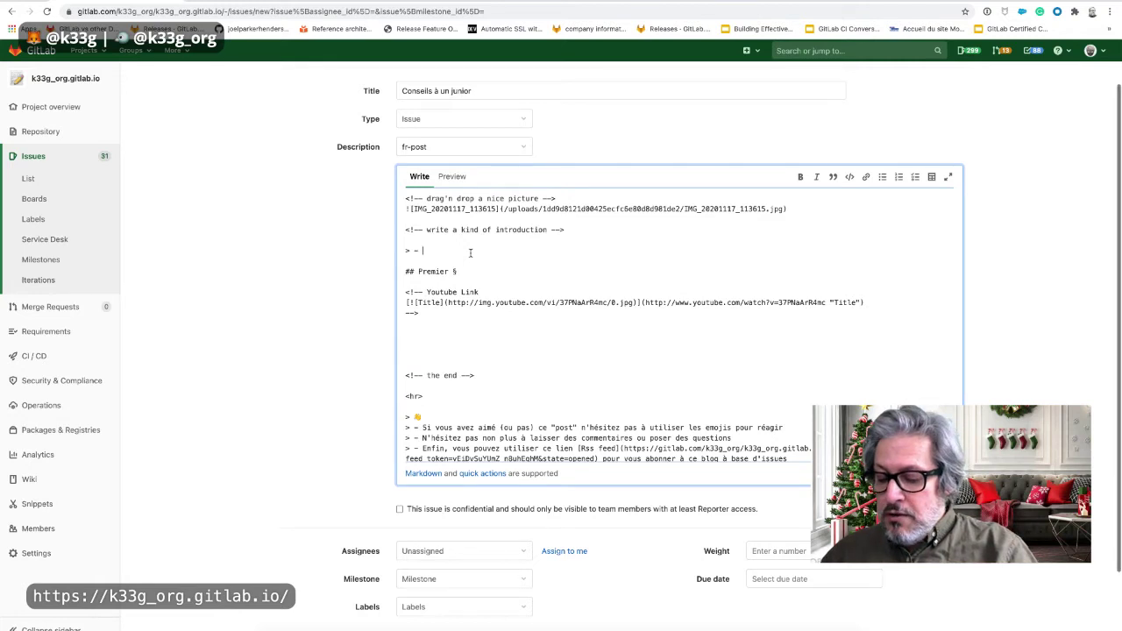
{"action": "type", "text": " j"}
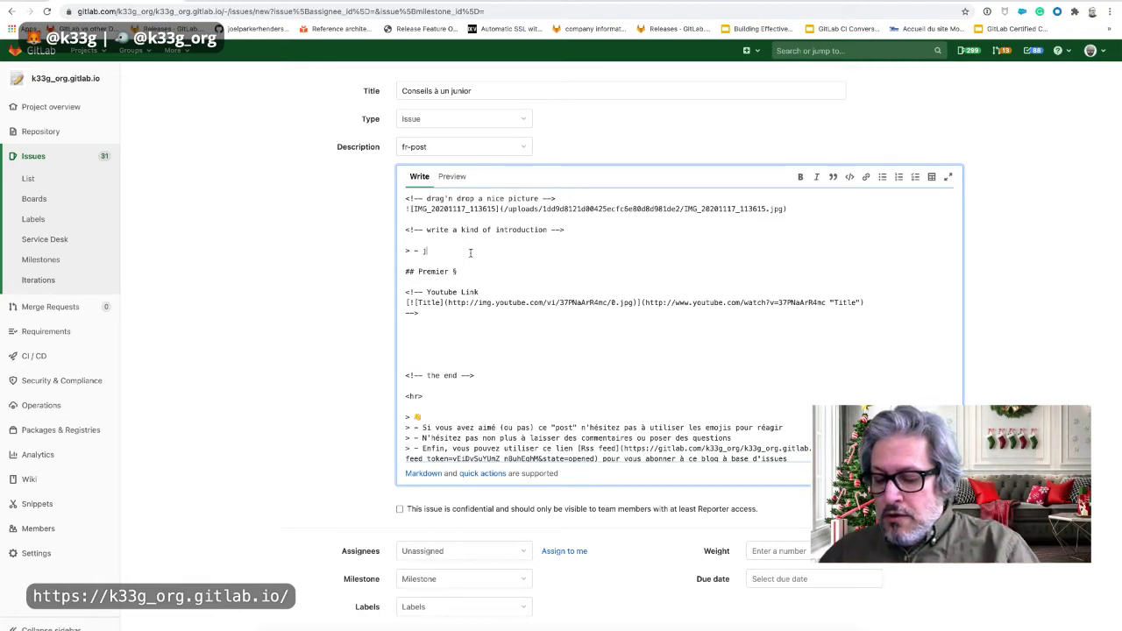
{"action": "type", "text": "unior <>"}
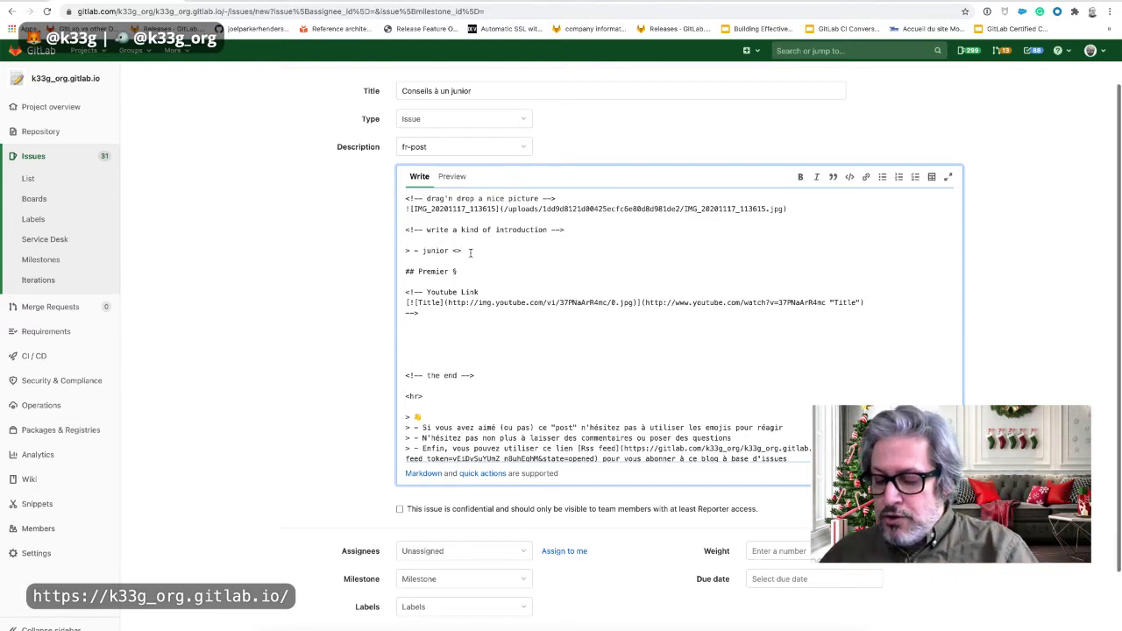
{"action": "type", "text": " jeun"}
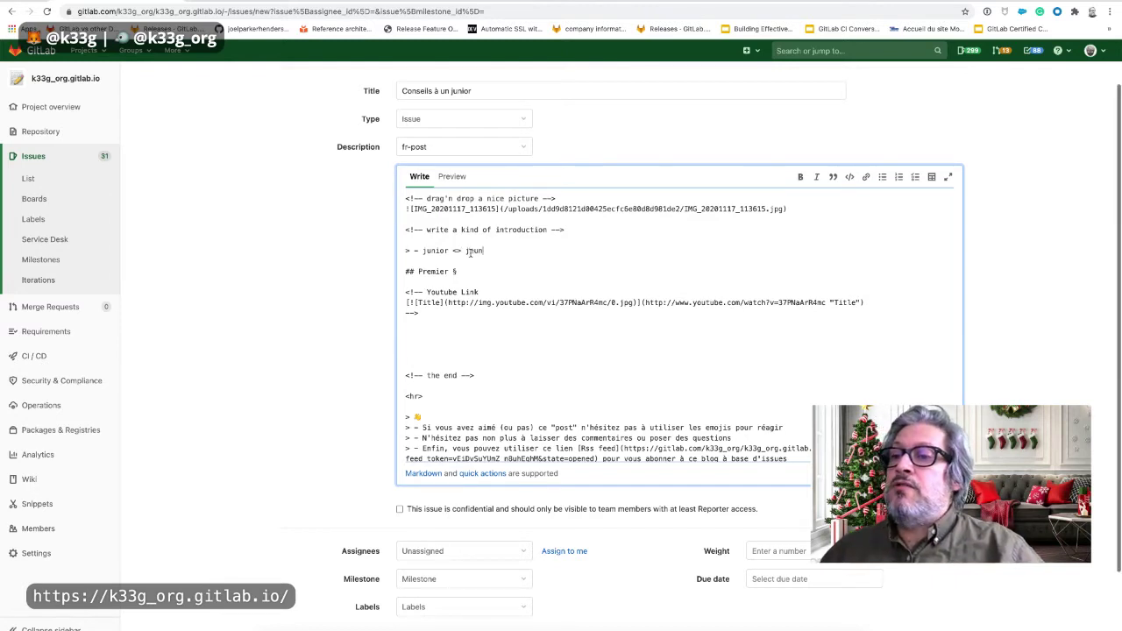
{"action": "type", "text": "e"}
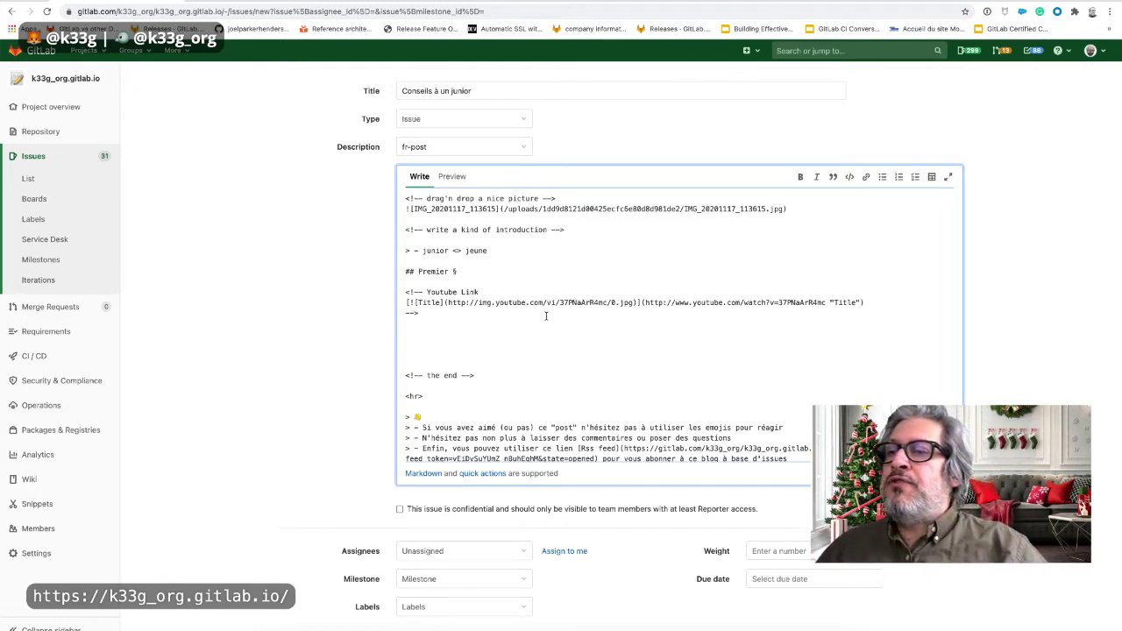
Delete the YouTube link comment block and the surplus blank lines below the "Premier §" heading
{"action": "left_click_drag", "start_coordinate": [437, 317], "coordinate": [406, 290]}
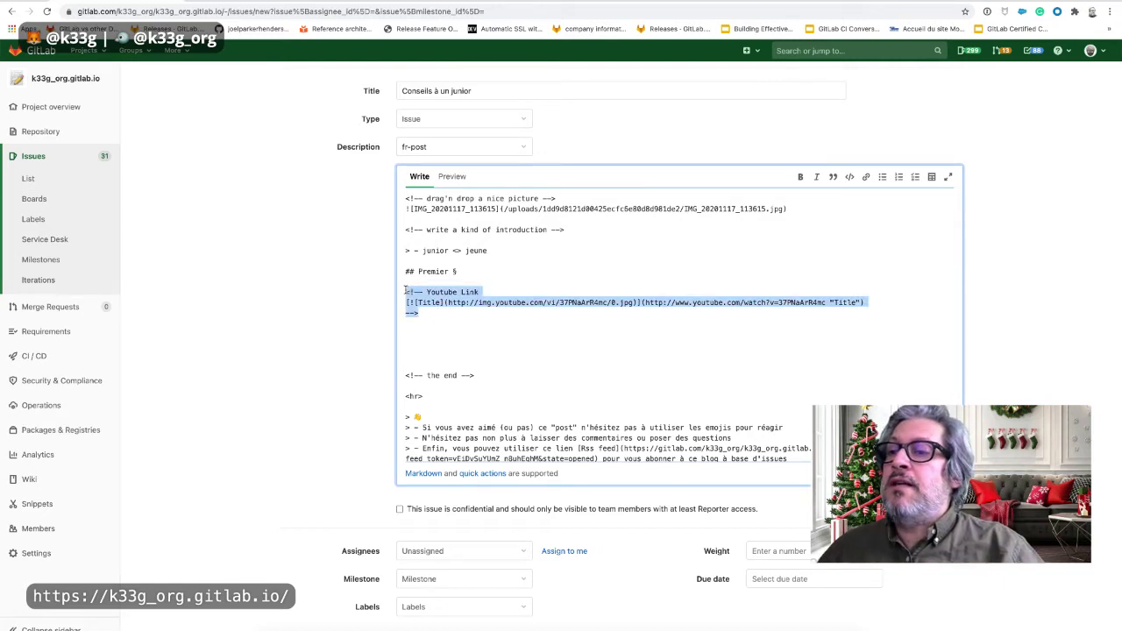
{"action": "key", "text": "BackSpace"}
{"action": "left_click", "coordinate": [425, 334]}
{"action": "key", "text": "BackSpace"}
{"action": "key", "text": "BackSpace"}
{"action": "key", "text": "BackSpace"}
{"action": "key", "text": "BackSpace"}
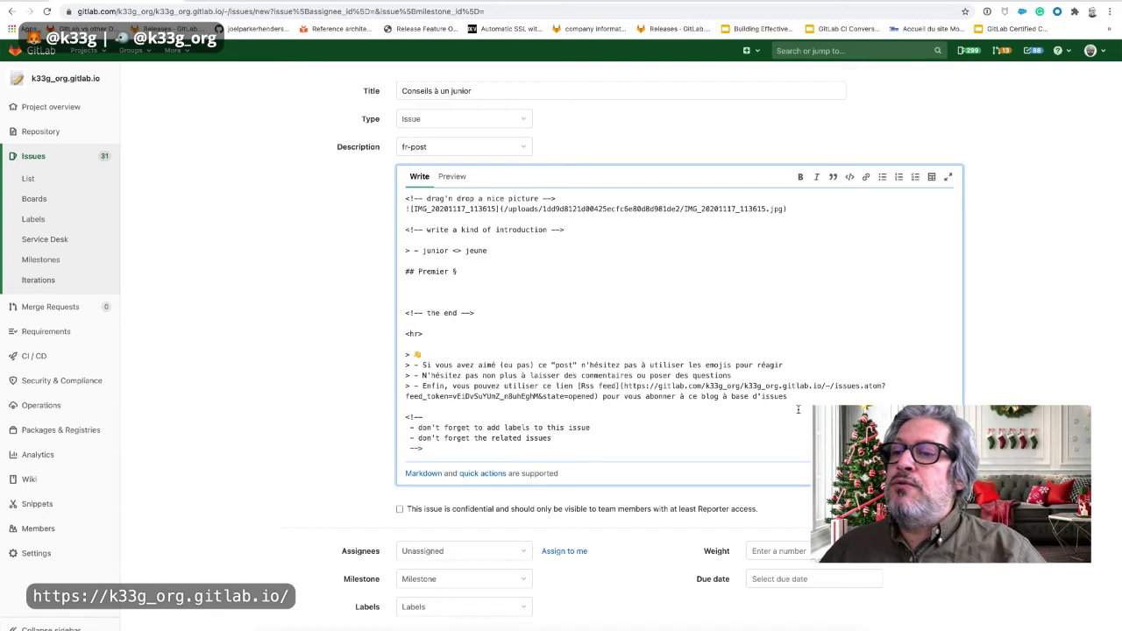
Examine the quick actions at the end of the description that set the labels, assignee, confidentiality and milestone
{"action": "type", "text": "/label ~\"To Do\" ~\"...\" /assign me /confidential /milestone %\"Waiting ...\""}
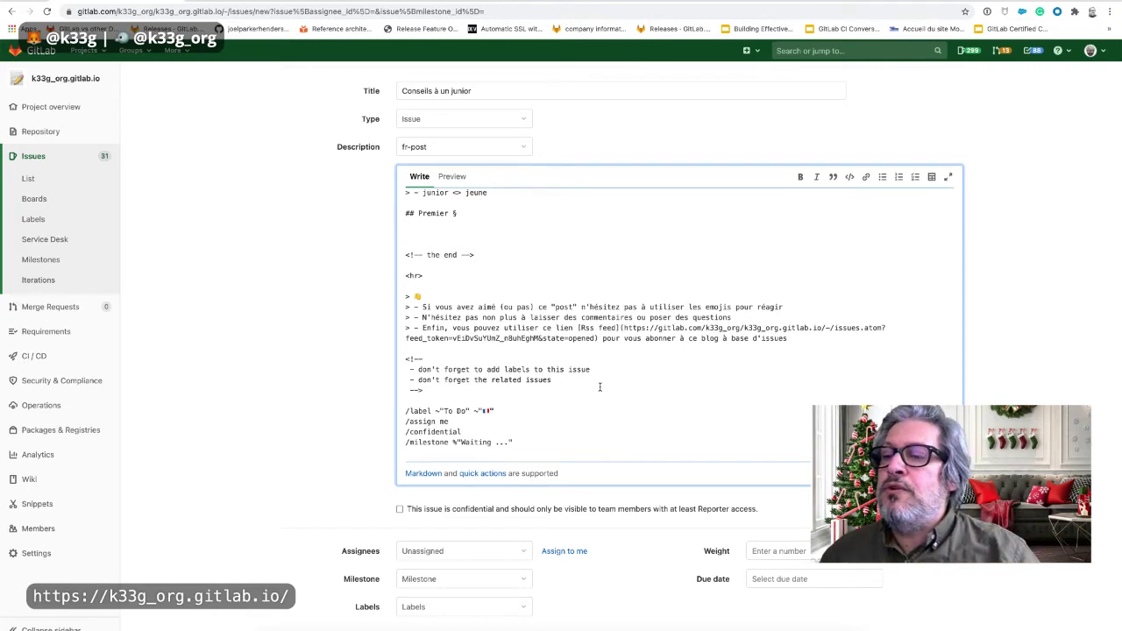
{"action": "scroll", "coordinate": [600, 387], "scroll_direction": "down", "scroll_amount": 1}
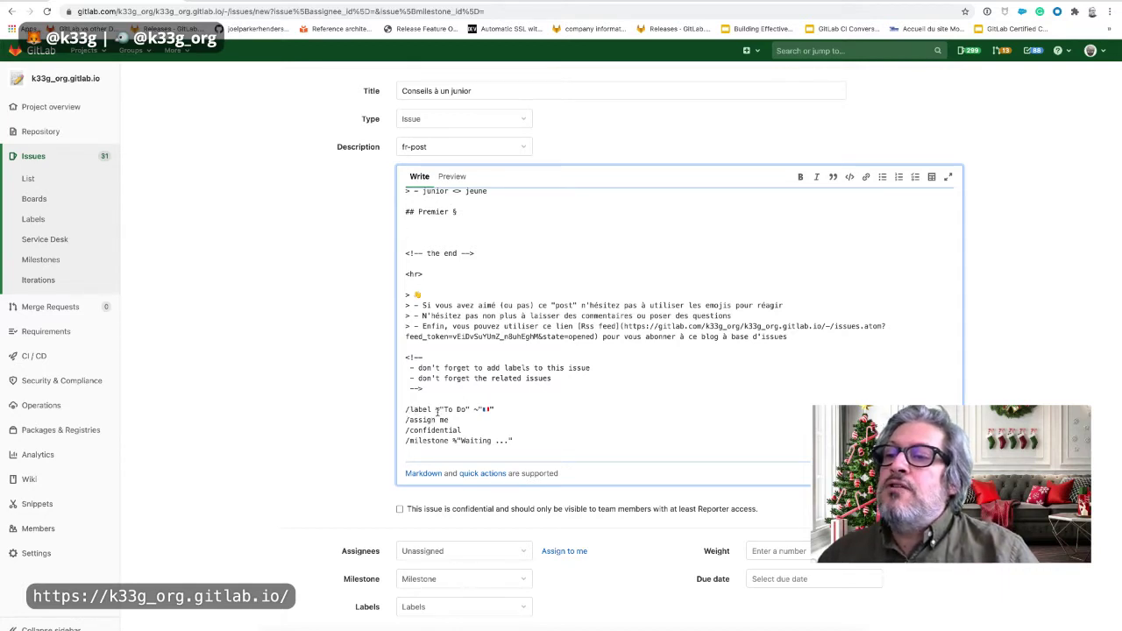
{"action": "left_click_drag", "start_coordinate": [502, 410], "coordinate": [436, 411]}
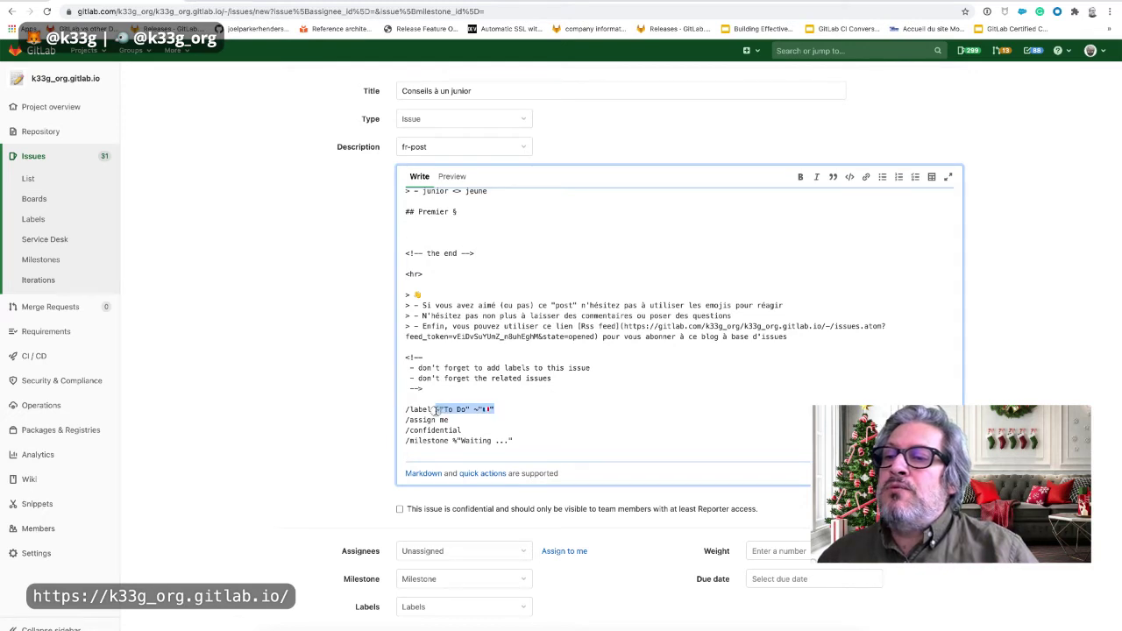
{"action": "left_click", "coordinate": [506, 408]}
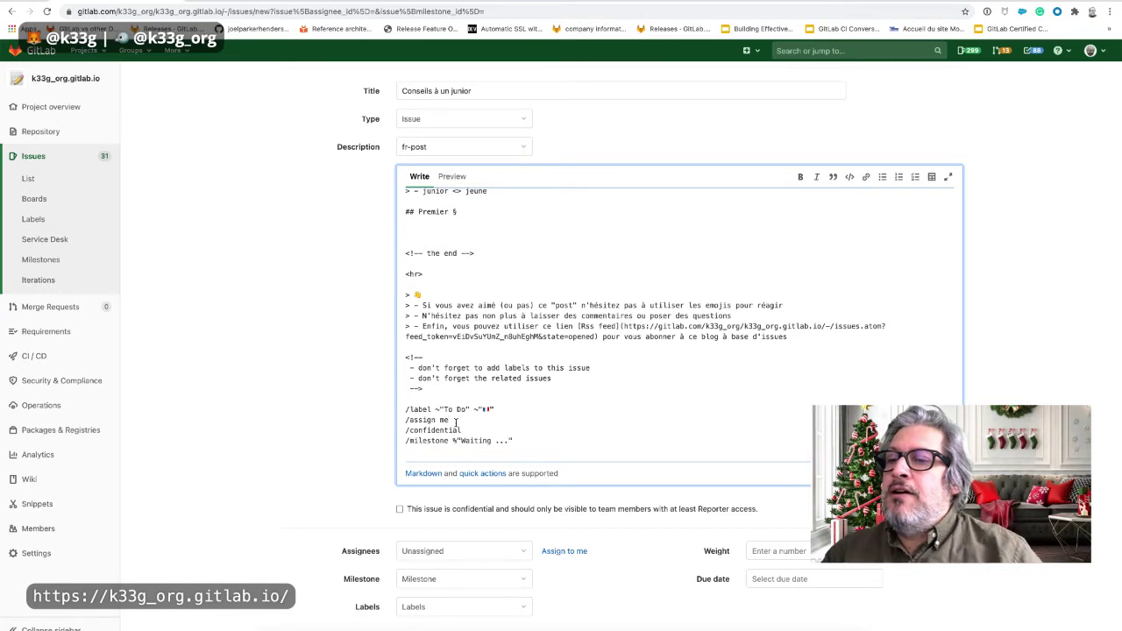
{"action": "left_click_drag", "start_coordinate": [462, 430], "coordinate": [404, 431]}
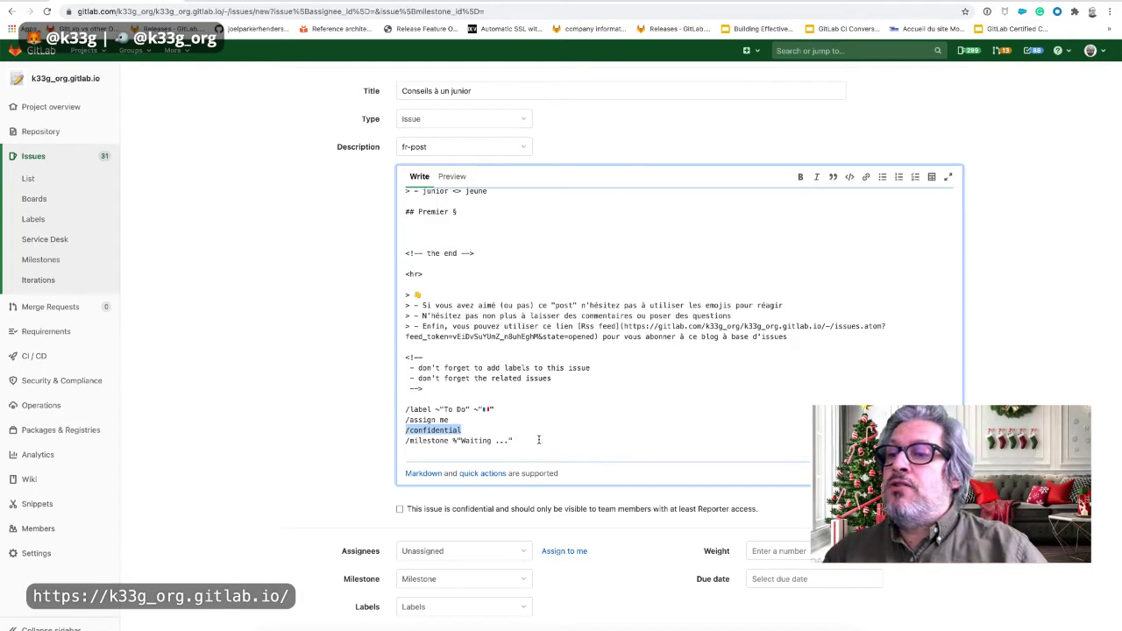
{"action": "left_click", "coordinate": [405, 445]}
{"action": "key", "text": "End"}
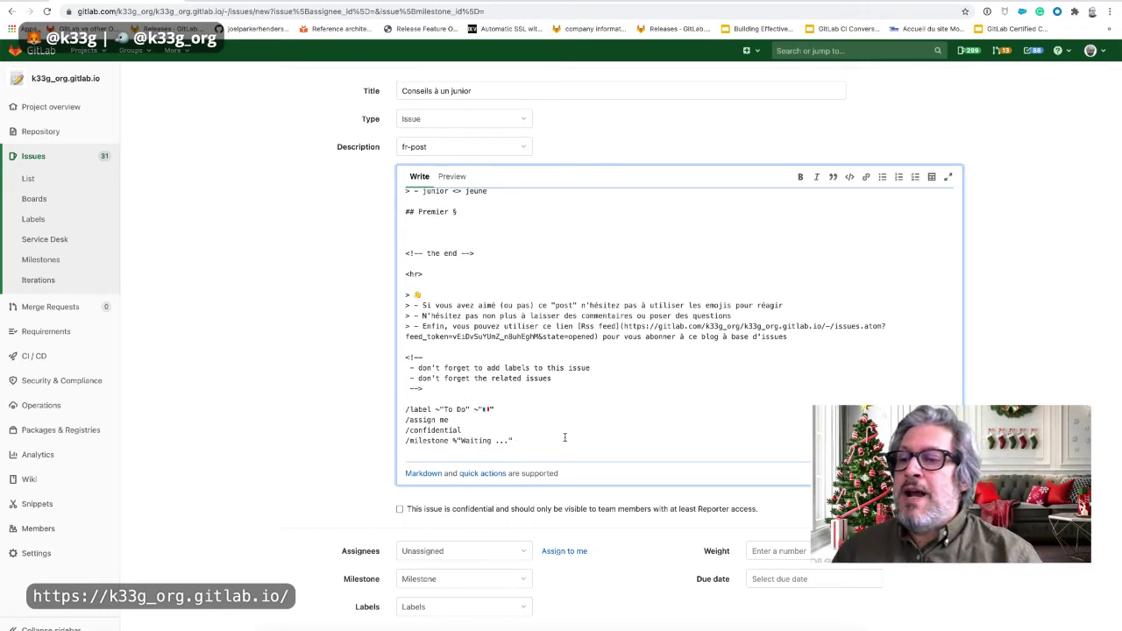
Submit the "Conseils à un junior" issue and review the created post down to its comment editor
{"action": "scroll", "coordinate": [565, 437], "scroll_direction": "down", "scroll_amount": 2}
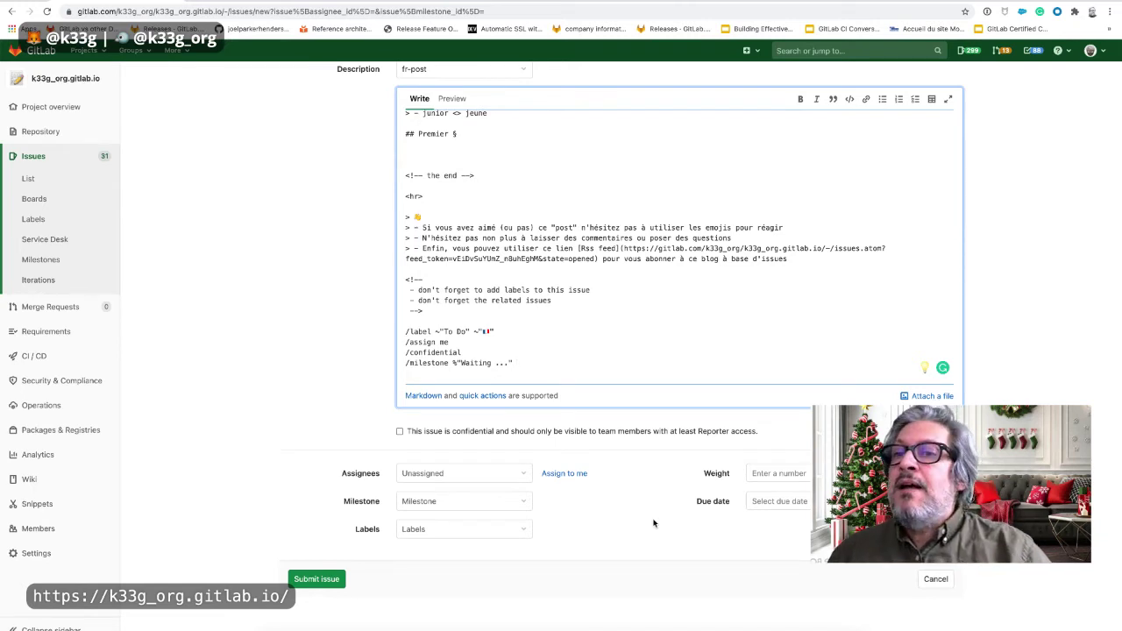
{"action": "scroll", "coordinate": [654, 523], "scroll_direction": "up", "scroll_amount": 1}
{"action": "scroll", "coordinate": [653, 524], "scroll_direction": "up", "scroll_amount": 2}
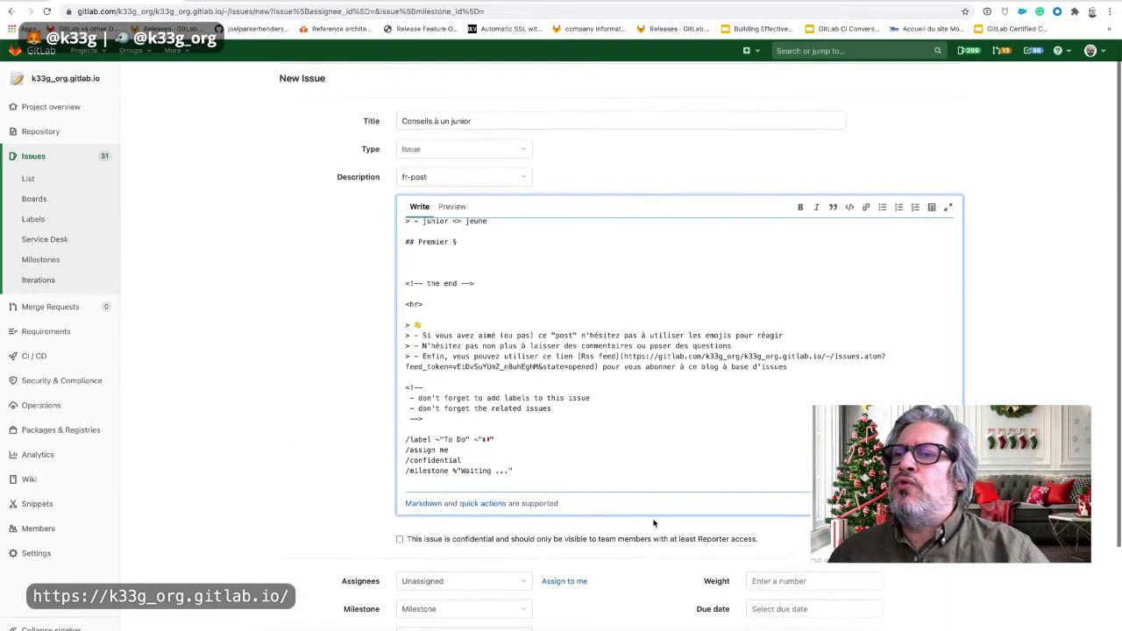
{"action": "scroll", "coordinate": [628, 386], "scroll_direction": "up", "scroll_amount": 2}
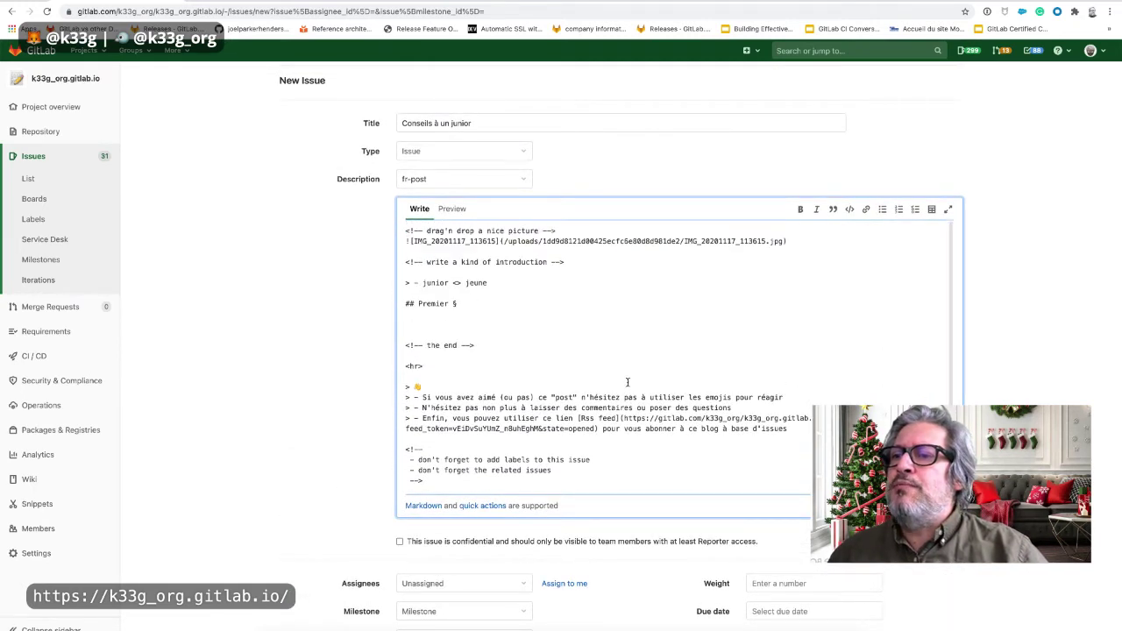
{"action": "scroll", "coordinate": [325, 325], "scroll_direction": "down", "scroll_amount": 3}
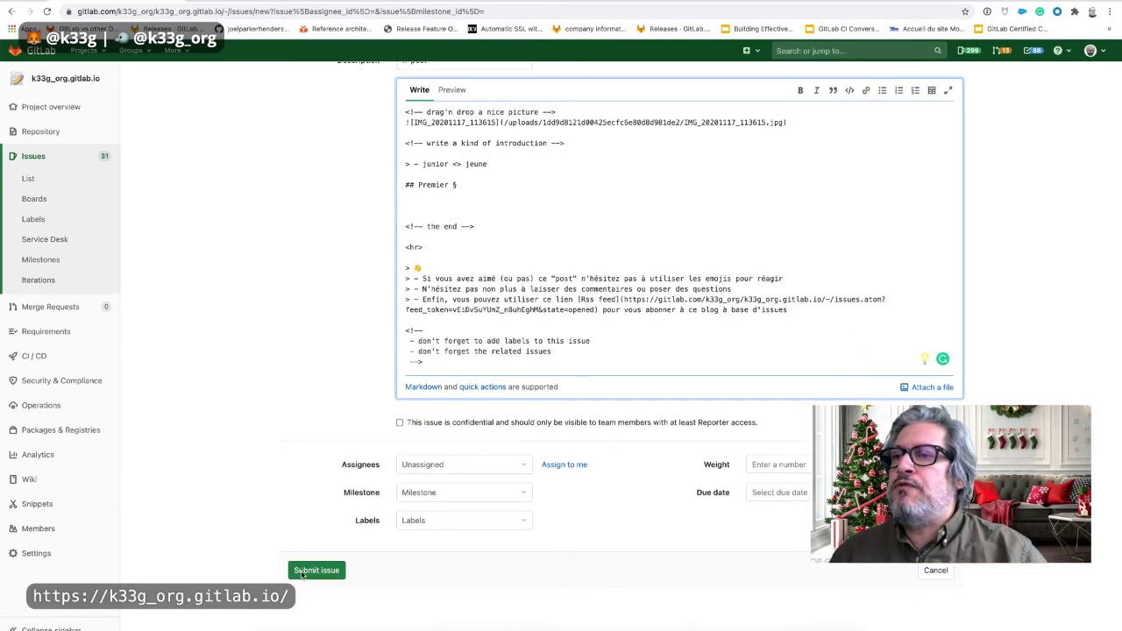
{"action": "left_click", "coordinate": [307, 571]}
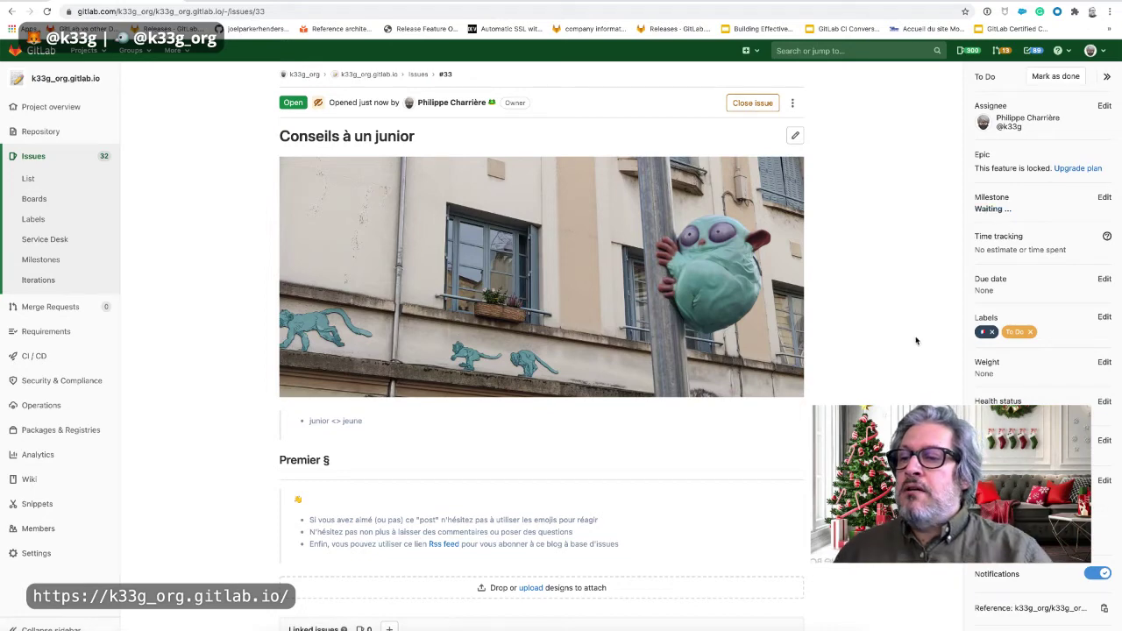
{"action": "scroll", "coordinate": [916, 341], "scroll_direction": "down", "scroll_amount": 3}
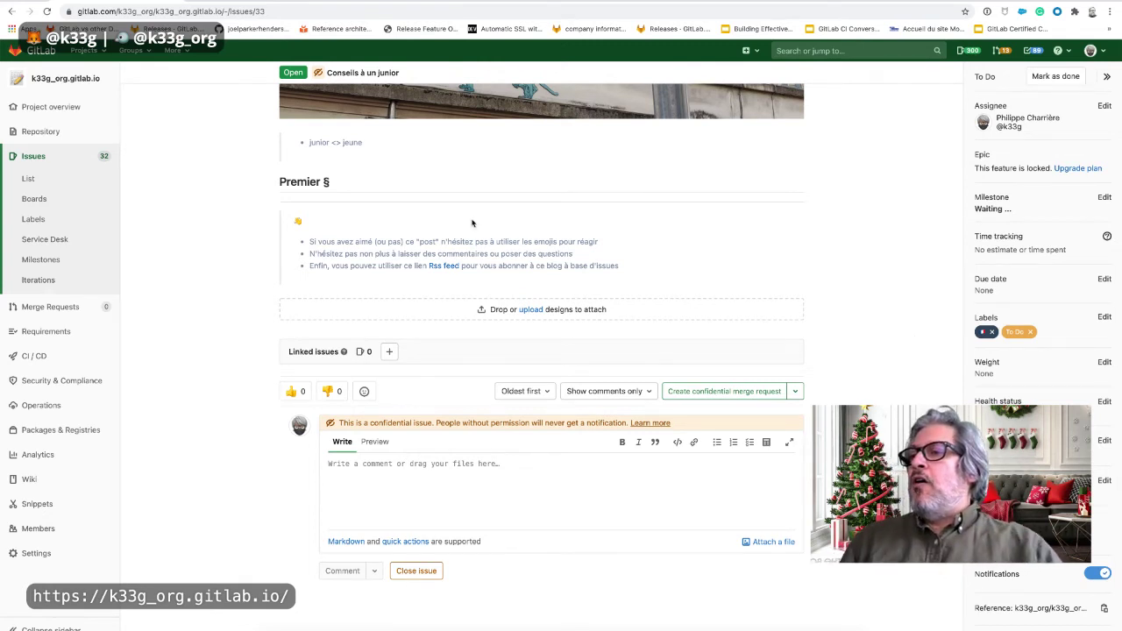
Open the project's issue boards, switch from the Roadmap to the Development board, and look across its label lists
{"action": "left_click", "coordinate": [74, 207]}
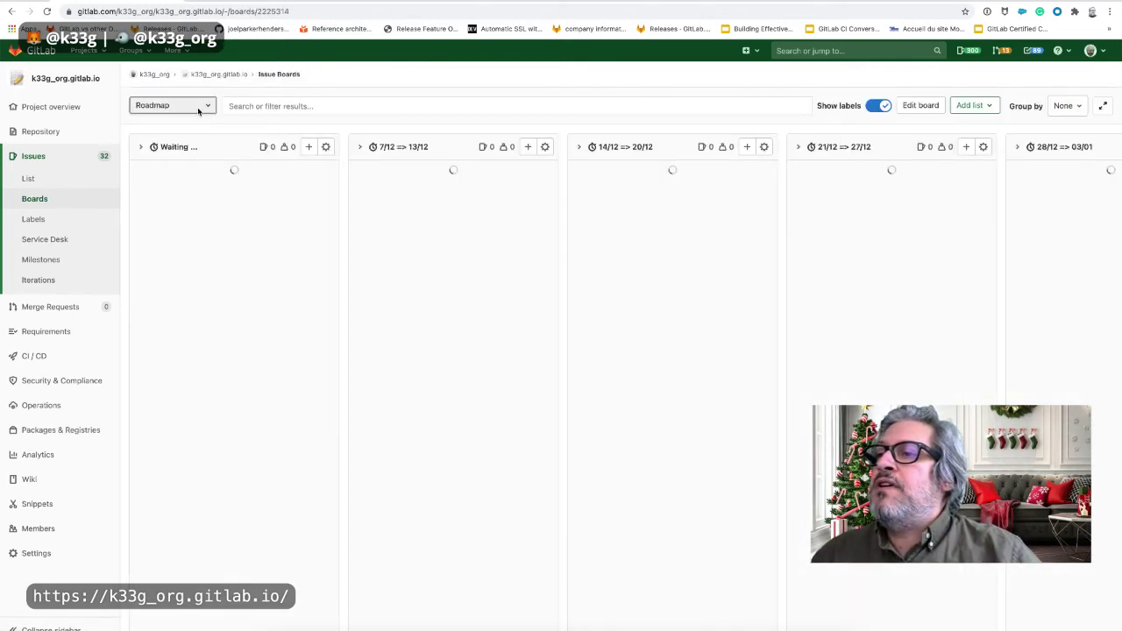
{"action": "left_click", "coordinate": [198, 107]}
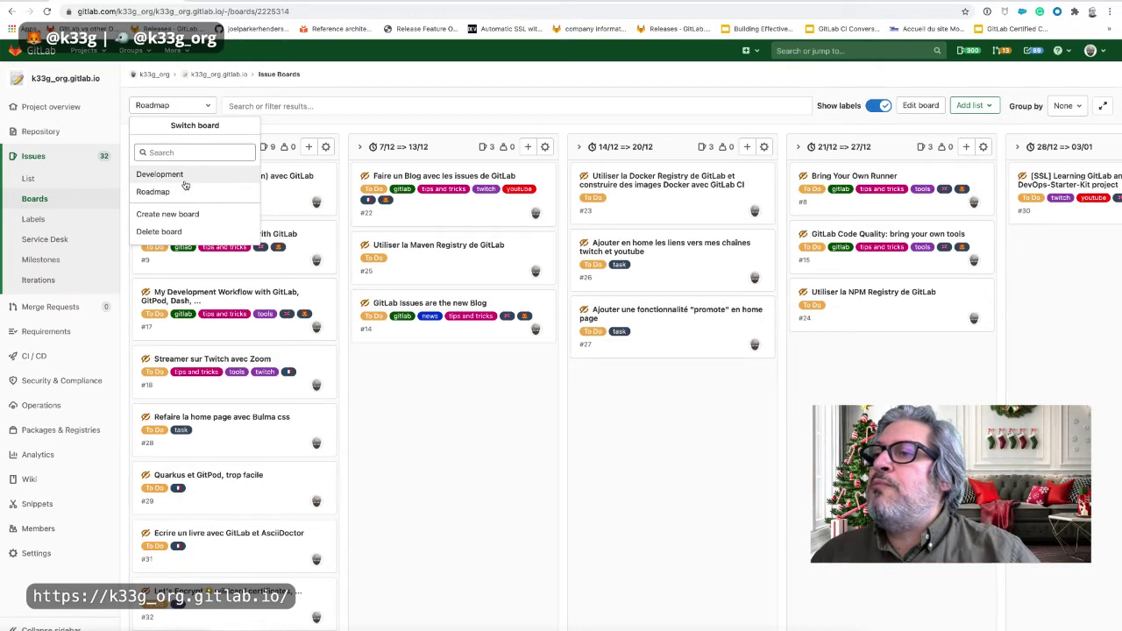
{"action": "left_click", "coordinate": [184, 180]}
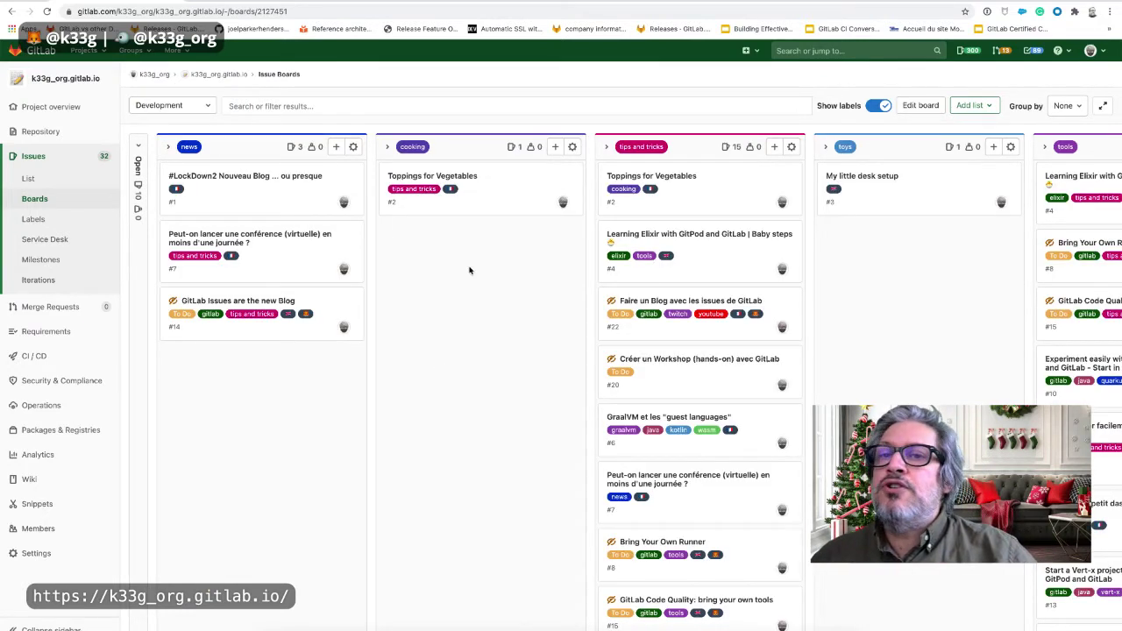
{"action": "scroll", "coordinate": [470, 270], "scroll_direction": "right", "scroll_amount": 8}
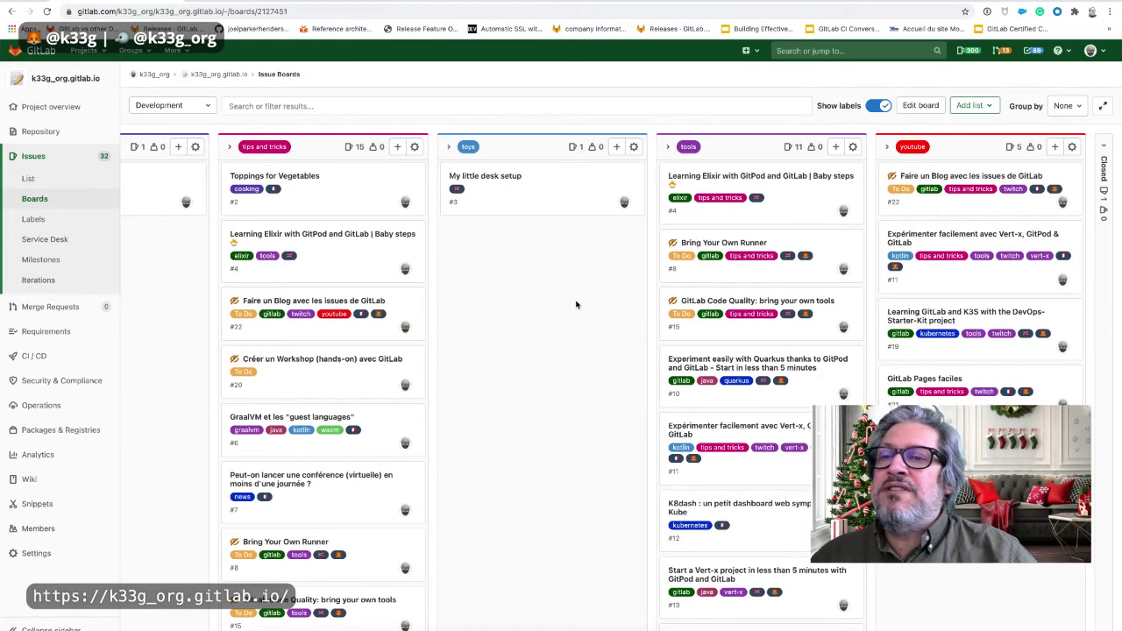
{"action": "scroll", "coordinate": [576, 305], "scroll_direction": "left", "scroll_amount": 2}
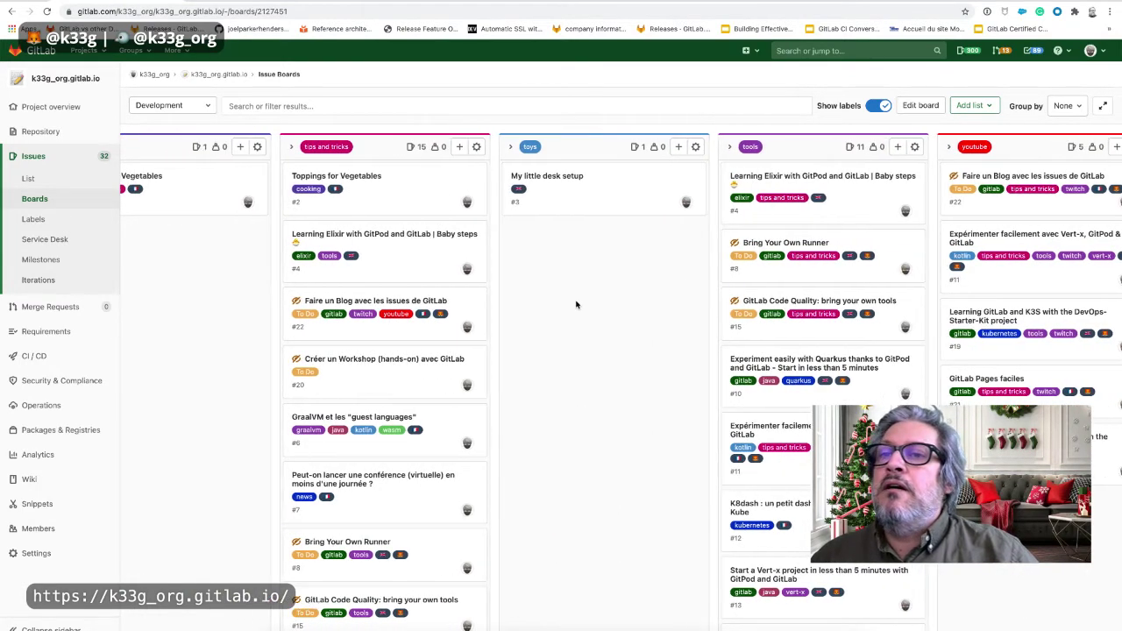
Look back across the Development board's label lists and open the issue titled GraalVM et les "guest languages"
{"action": "scroll", "coordinate": [576, 304], "scroll_direction": "left", "scroll_amount": 1}
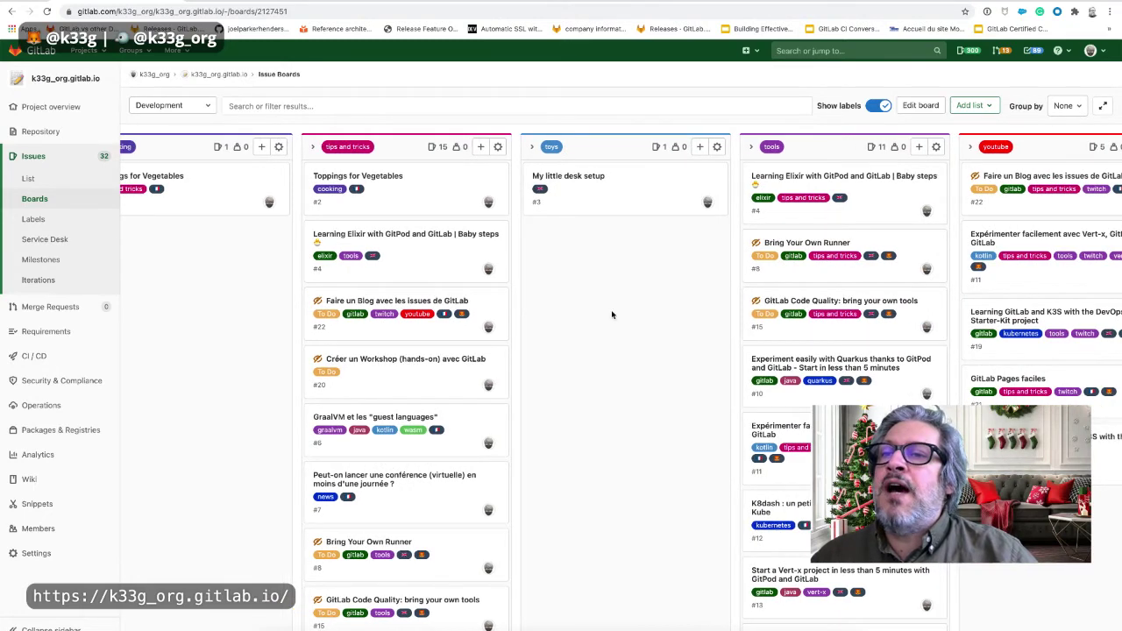
{"action": "scroll", "coordinate": [611, 310], "scroll_direction": "left", "scroll_amount": 5}
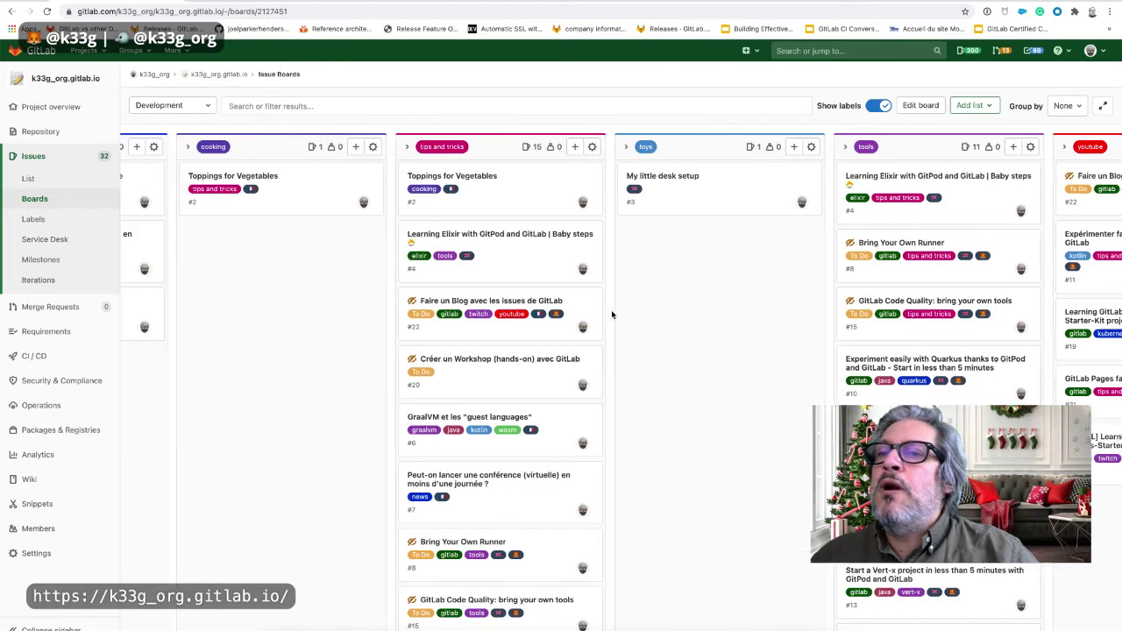
{"action": "scroll", "coordinate": [611, 309], "scroll_direction": "left", "scroll_amount": 5}
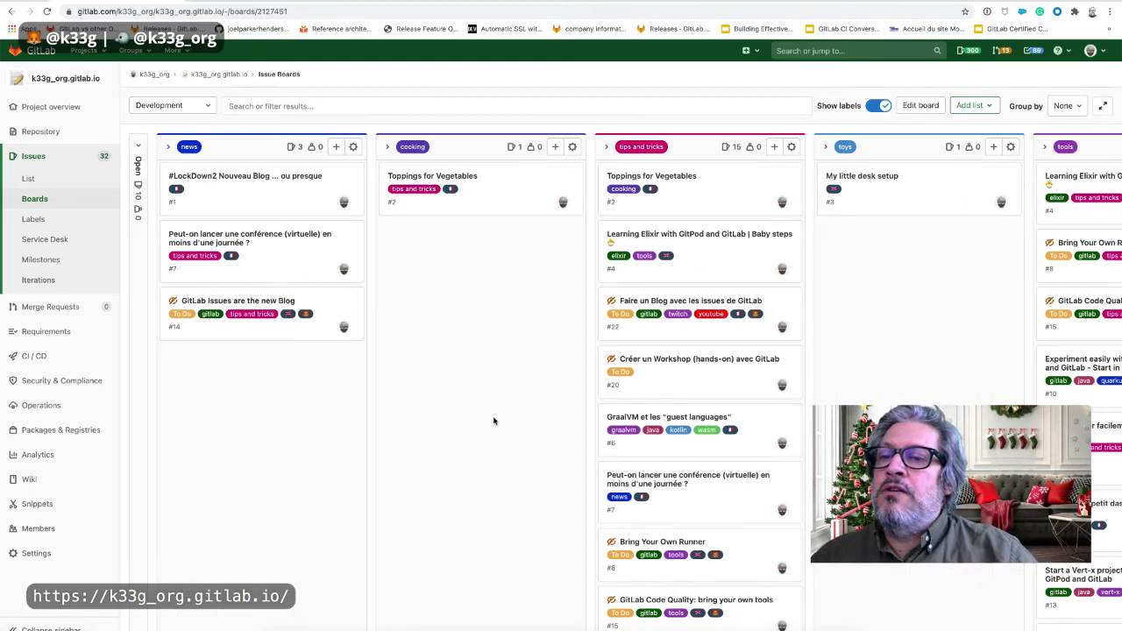
{"action": "left_click", "coordinate": [656, 419]}
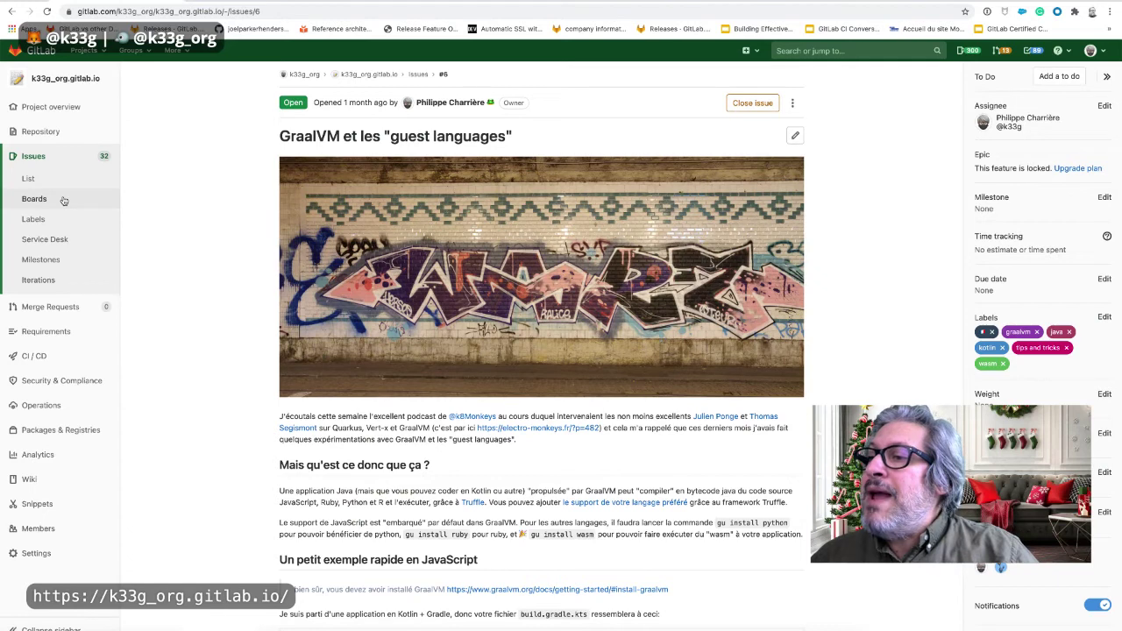
Open the project's milestones, examine the issues assigned to the "Waiting ..." milestone, and return to the milestone list
{"action": "left_click", "coordinate": [58, 260]}
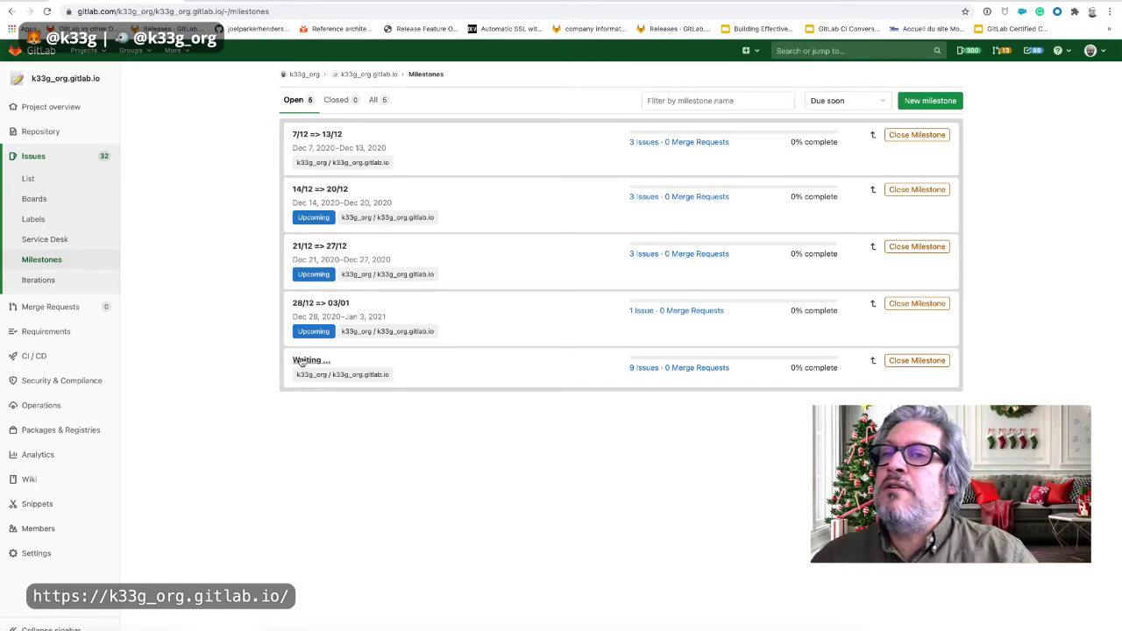
{"action": "left_click", "coordinate": [301, 361]}
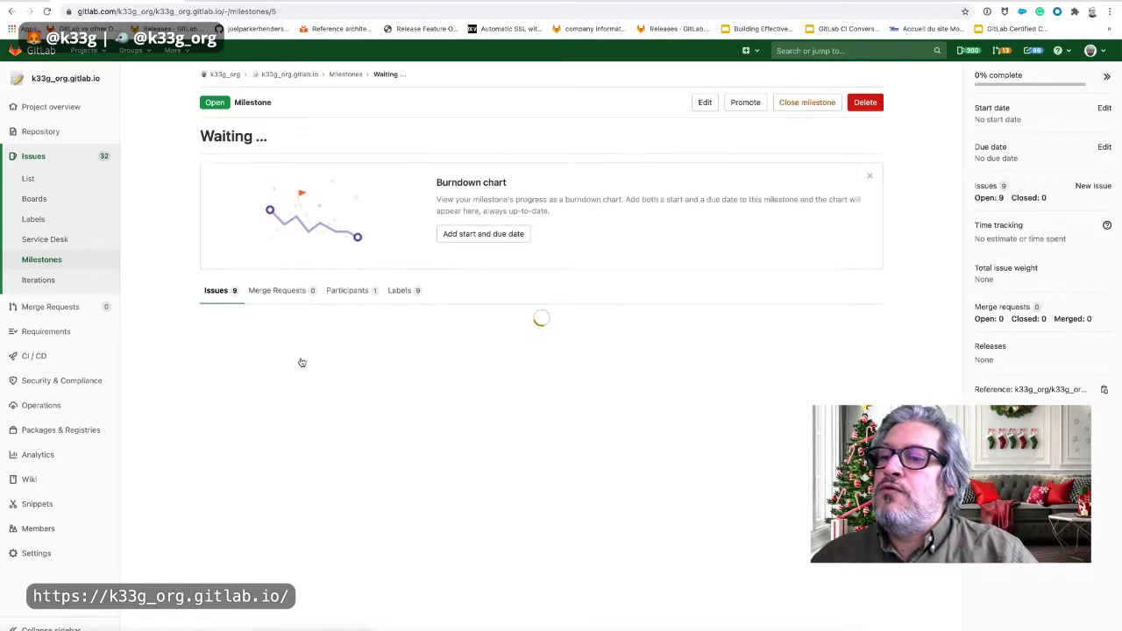
{"action": "scroll", "coordinate": [521, 436], "scroll_direction": "down", "scroll_amount": 3}
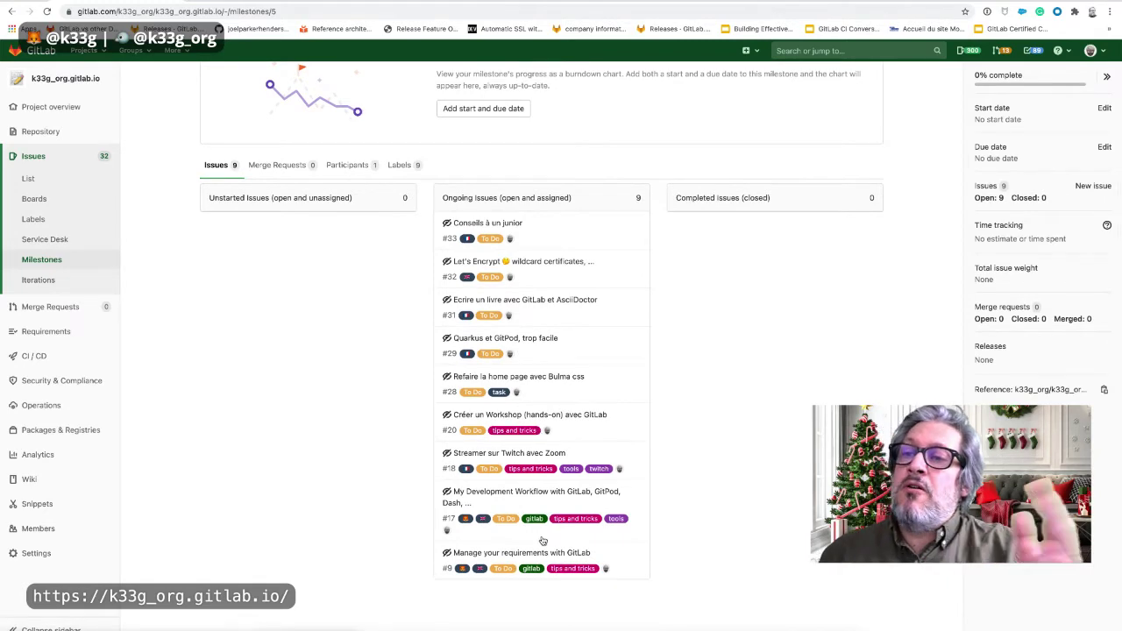
{"action": "scroll", "coordinate": [543, 540], "scroll_direction": "up", "scroll_amount": 1}
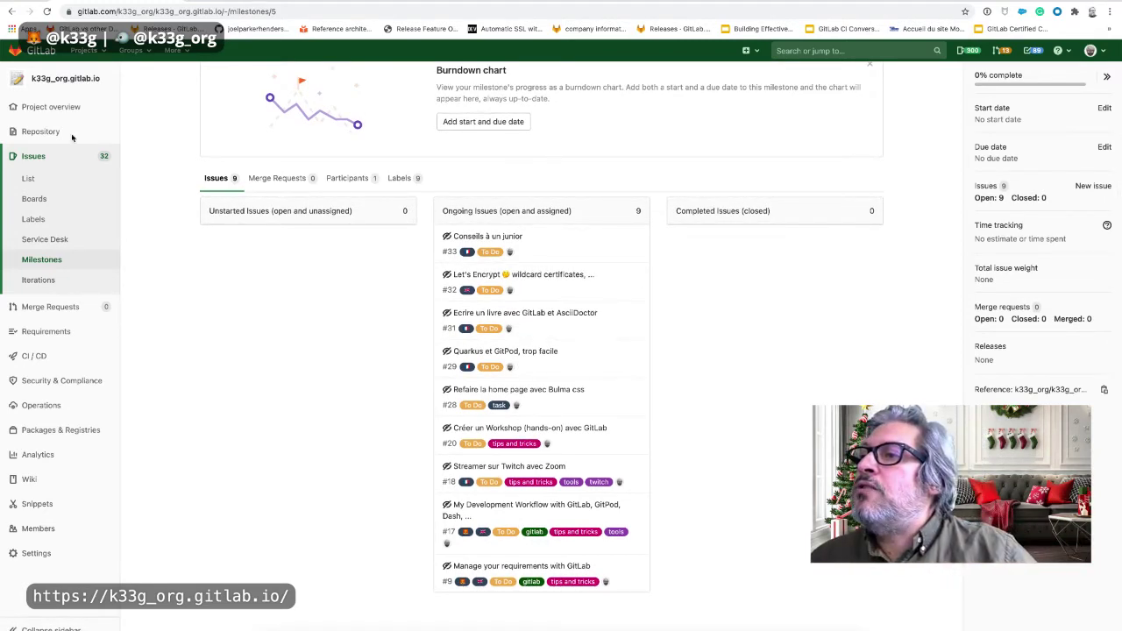
{"action": "left_click", "coordinate": [13, 13]}
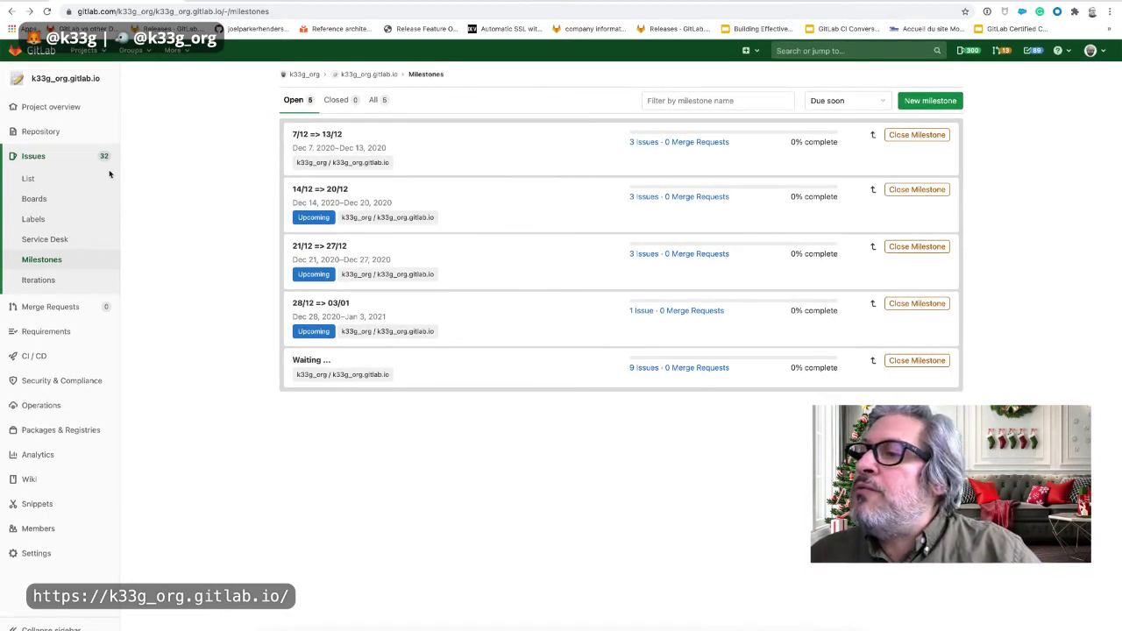
Open the project's issue boards and switch from the Development board to the Roadmap board
{"action": "left_click", "coordinate": [74, 206]}
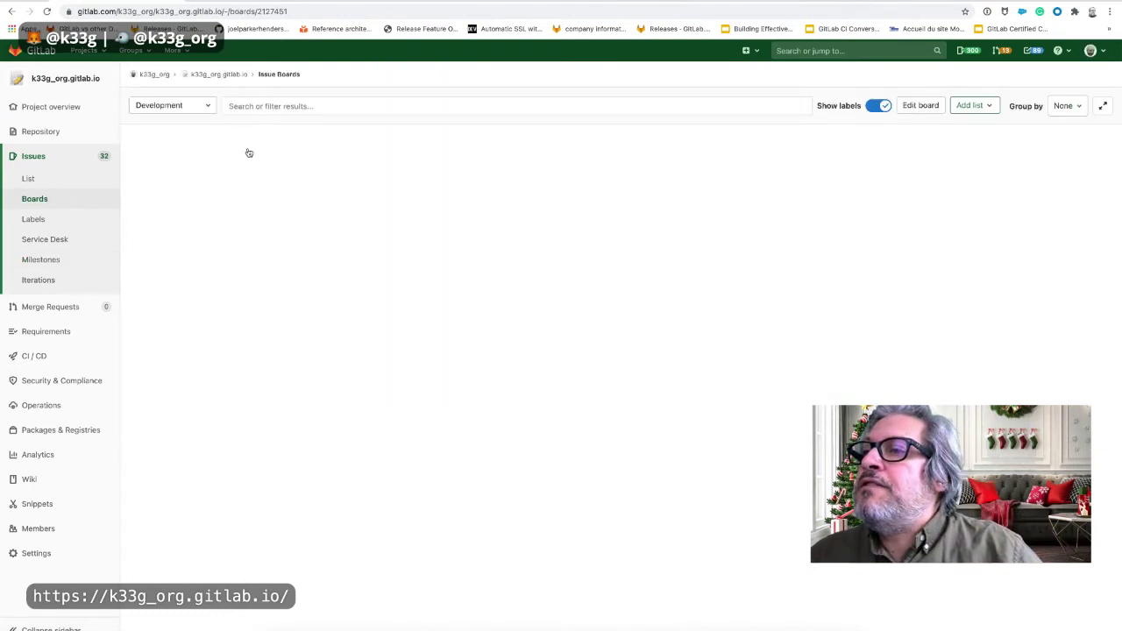
{"action": "left_click", "coordinate": [207, 108]}
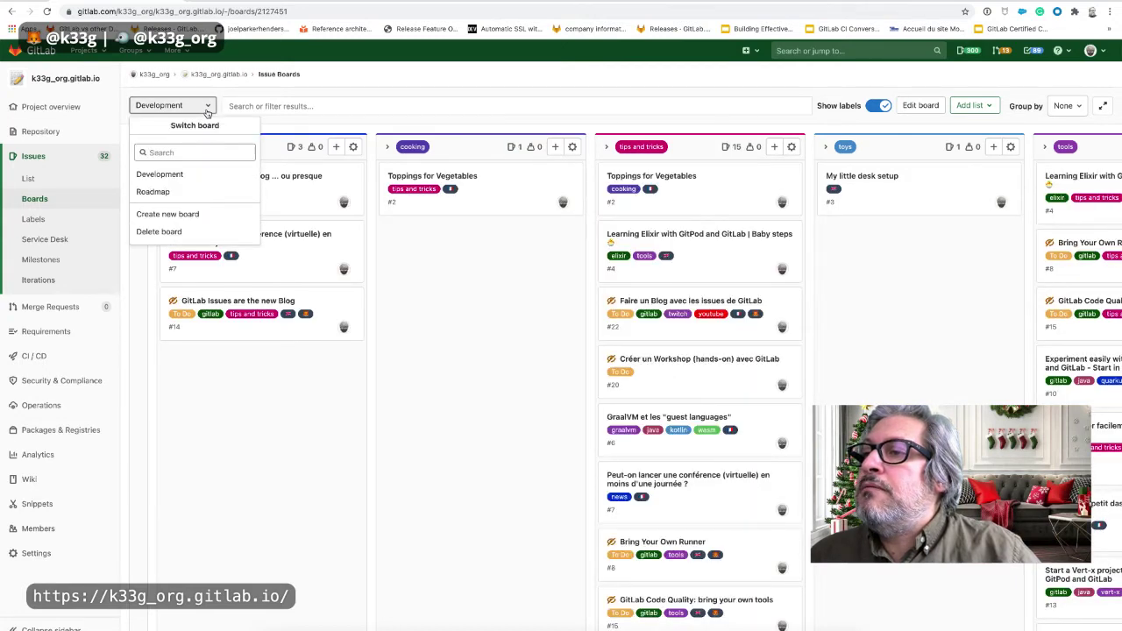
{"action": "left_click", "coordinate": [193, 195]}
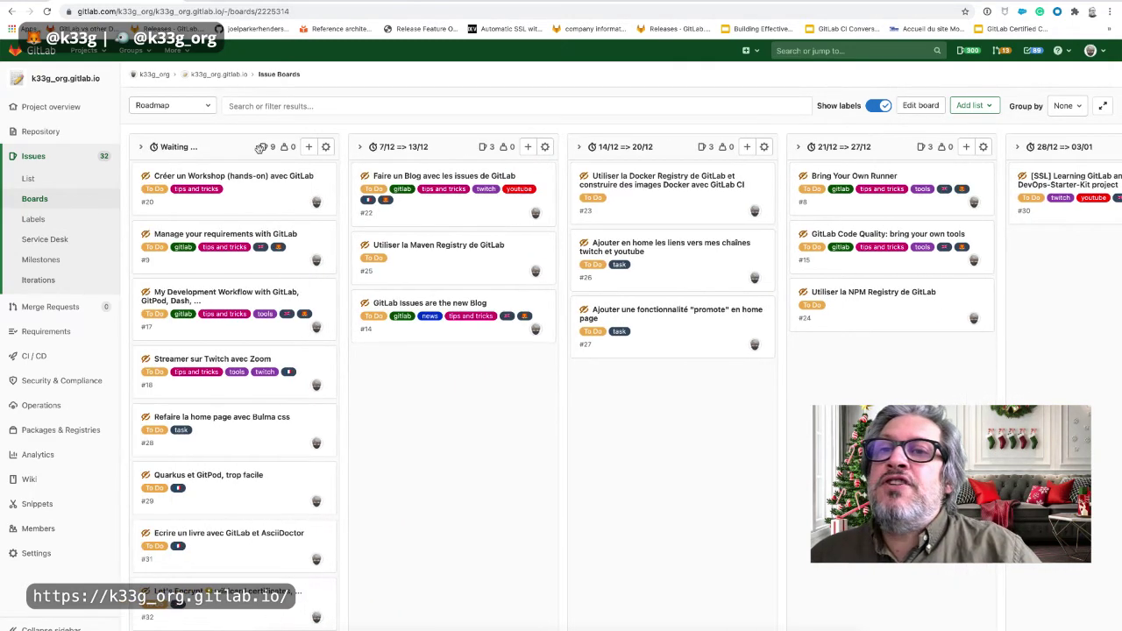
Examine the label, assignee and milestone options for adding a list to the Roadmap board, without adding one
{"action": "left_click", "coordinate": [976, 106]}
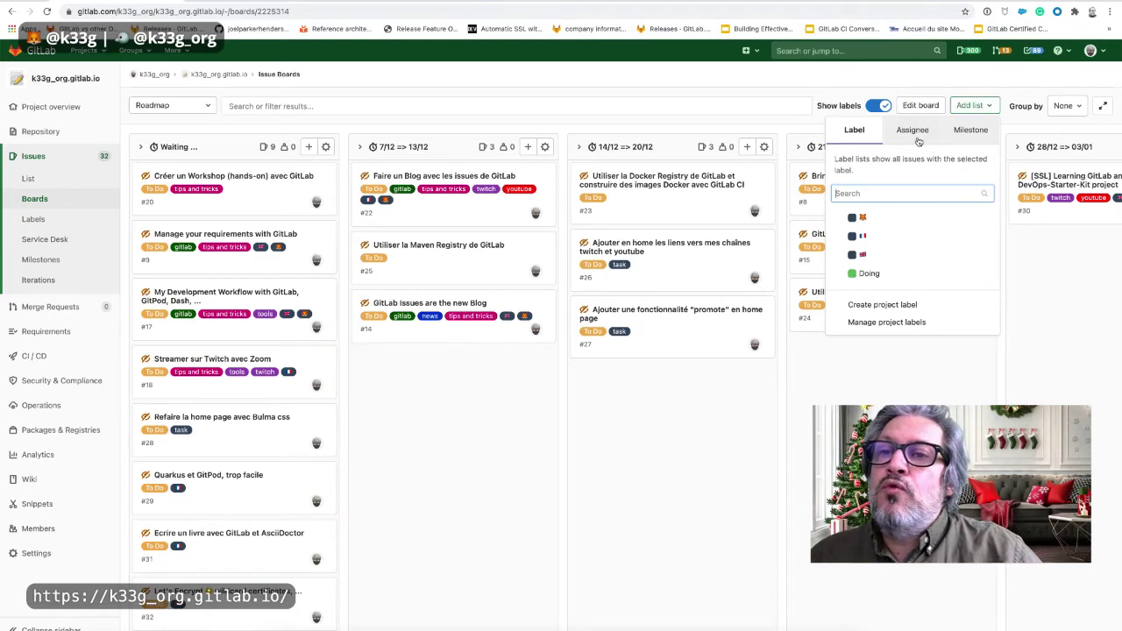
{"action": "left_click", "coordinate": [912, 132]}
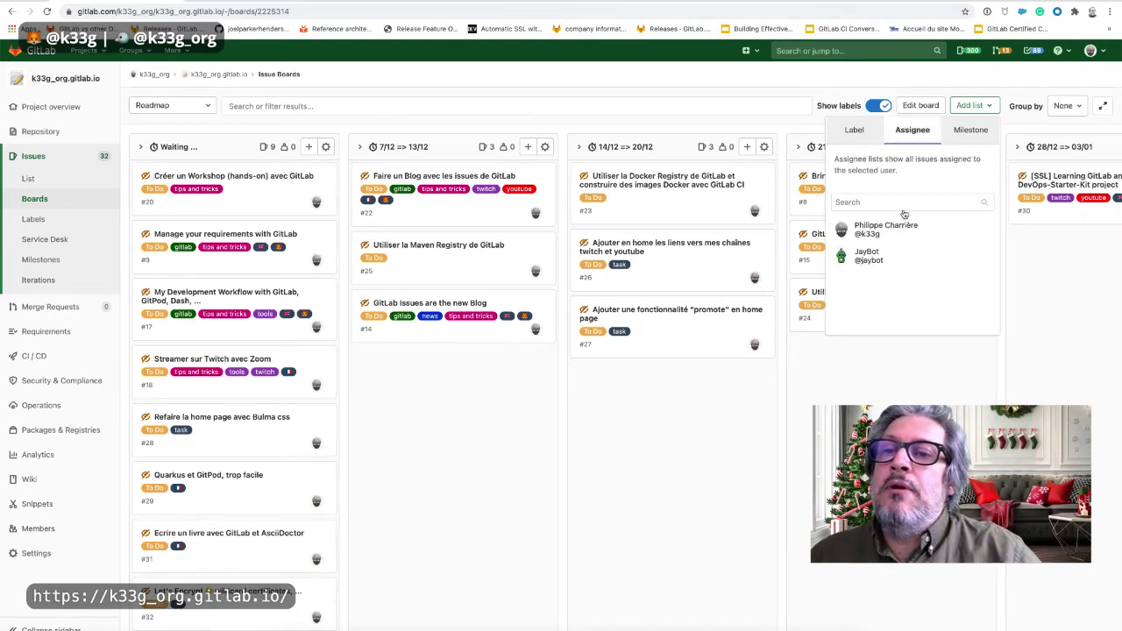
{"action": "left_click", "coordinate": [964, 130]}
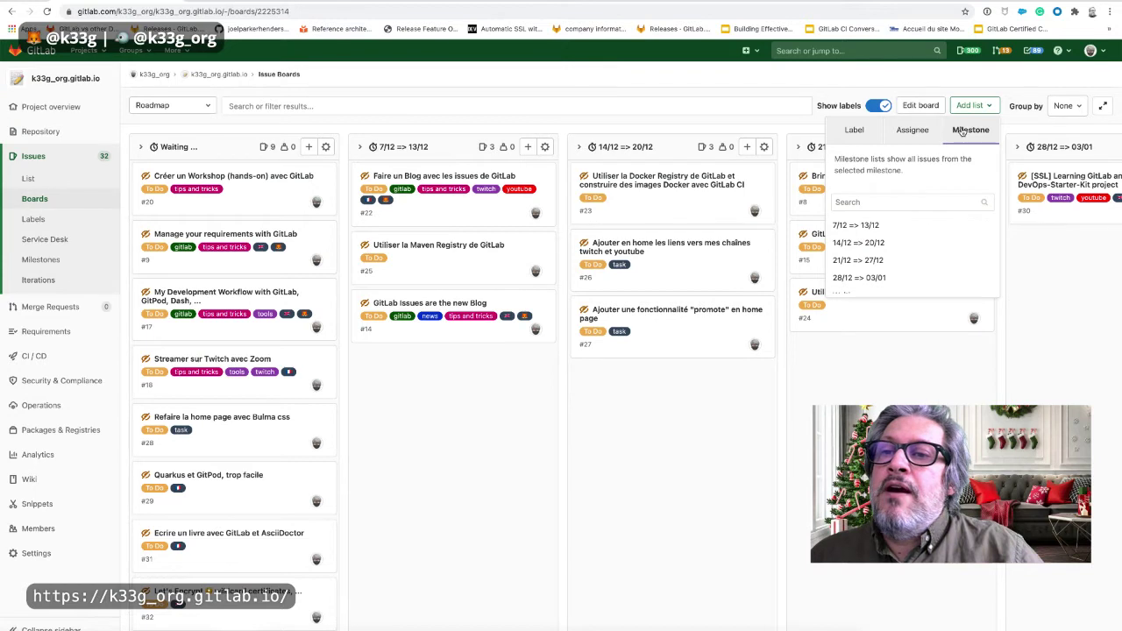
{"action": "left_click", "coordinate": [893, 379]}
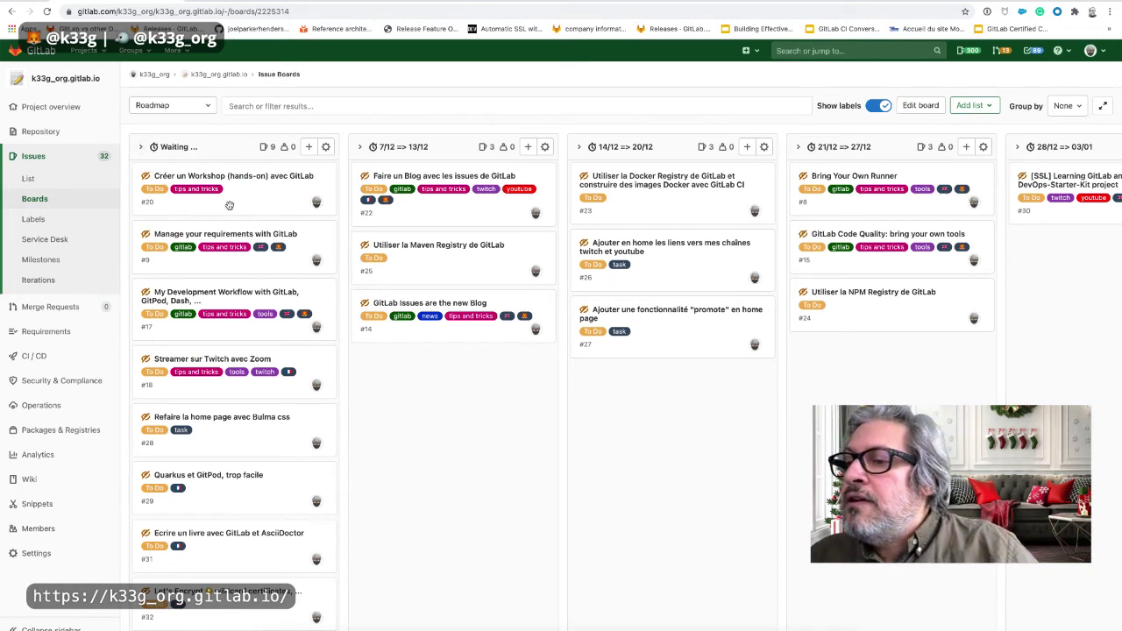
Move the "Conseils à un junior" card from the "Waiting ..." list to the end of the "14/12 => 20/12" list and look across the board
{"action": "scroll", "coordinate": [229, 206], "scroll_direction": "down", "scroll_amount": 2}
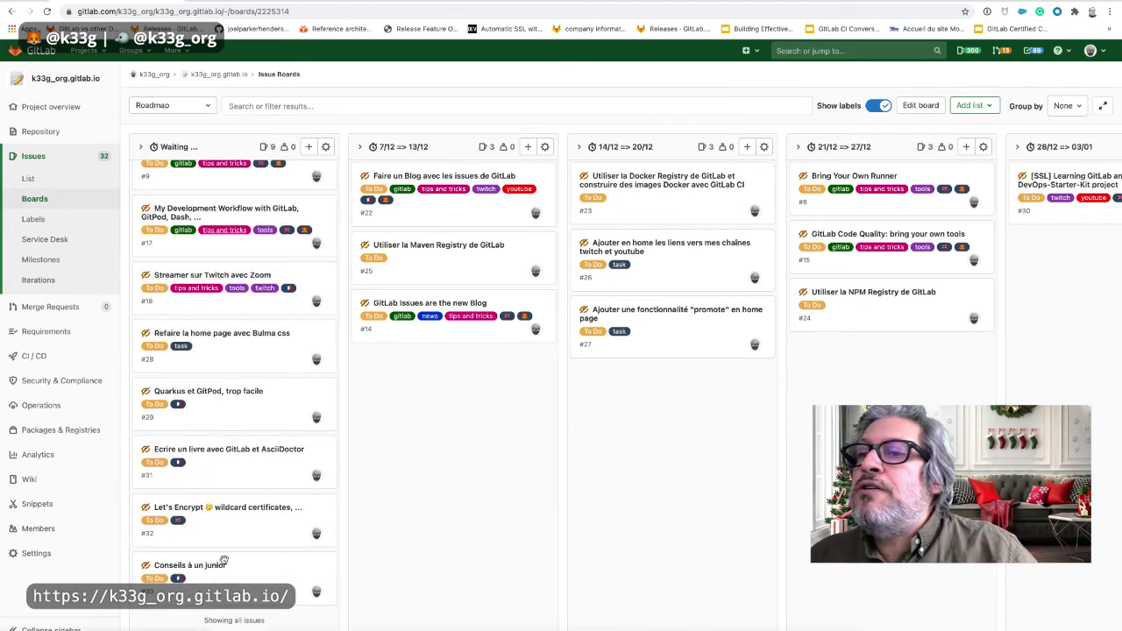
{"action": "left_click_drag", "start_coordinate": [226, 580], "coordinate": [678, 404]}
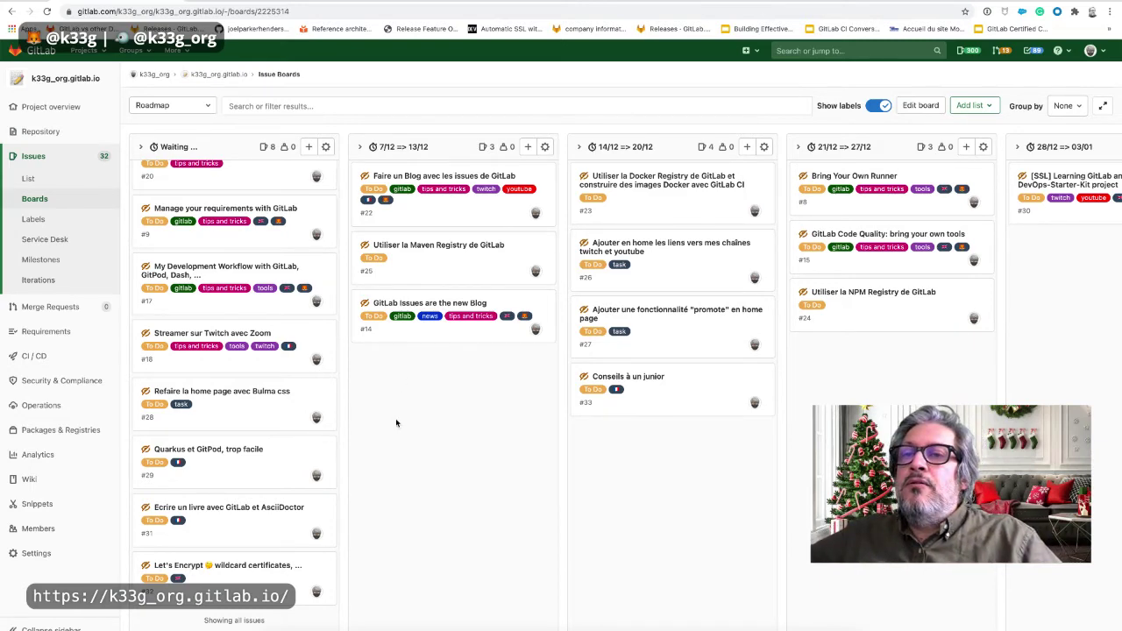
{"action": "scroll", "coordinate": [396, 423], "scroll_direction": "right", "scroll_amount": 3}
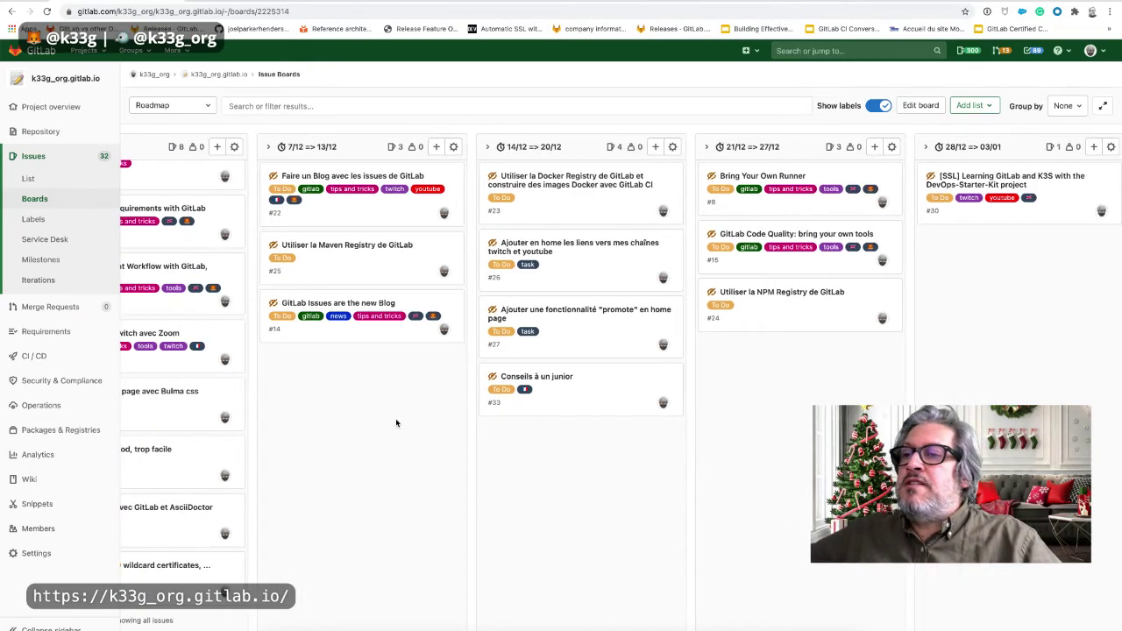
{"action": "scroll", "coordinate": [396, 423], "scroll_direction": "left", "scroll_amount": 1}
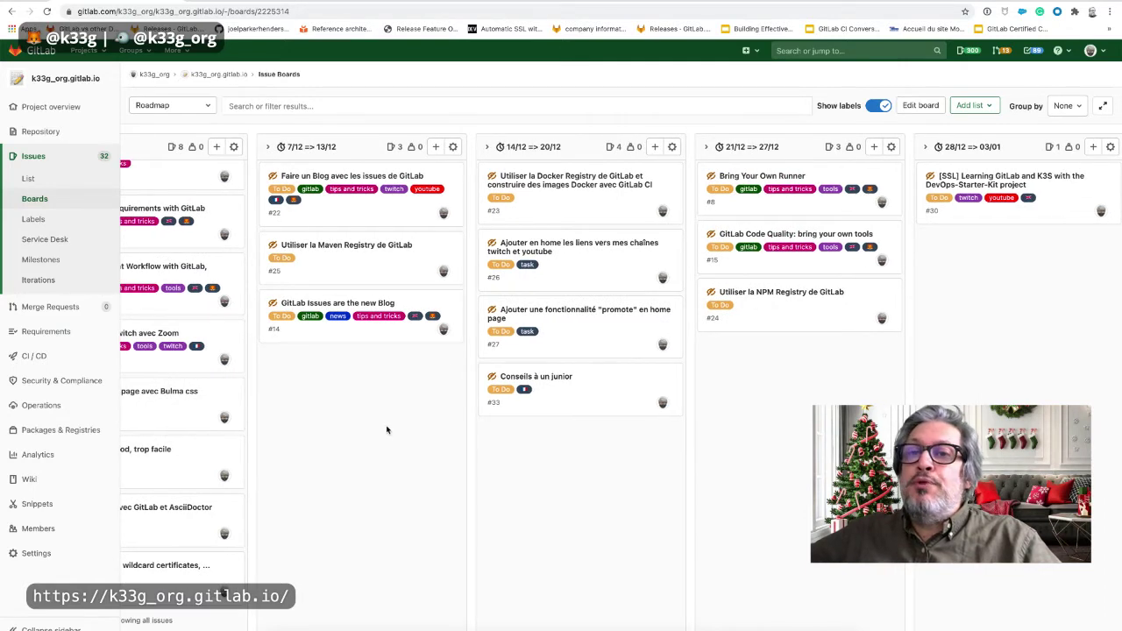
{"action": "scroll", "coordinate": [808, 410], "scroll_direction": "right", "scroll_amount": 1}
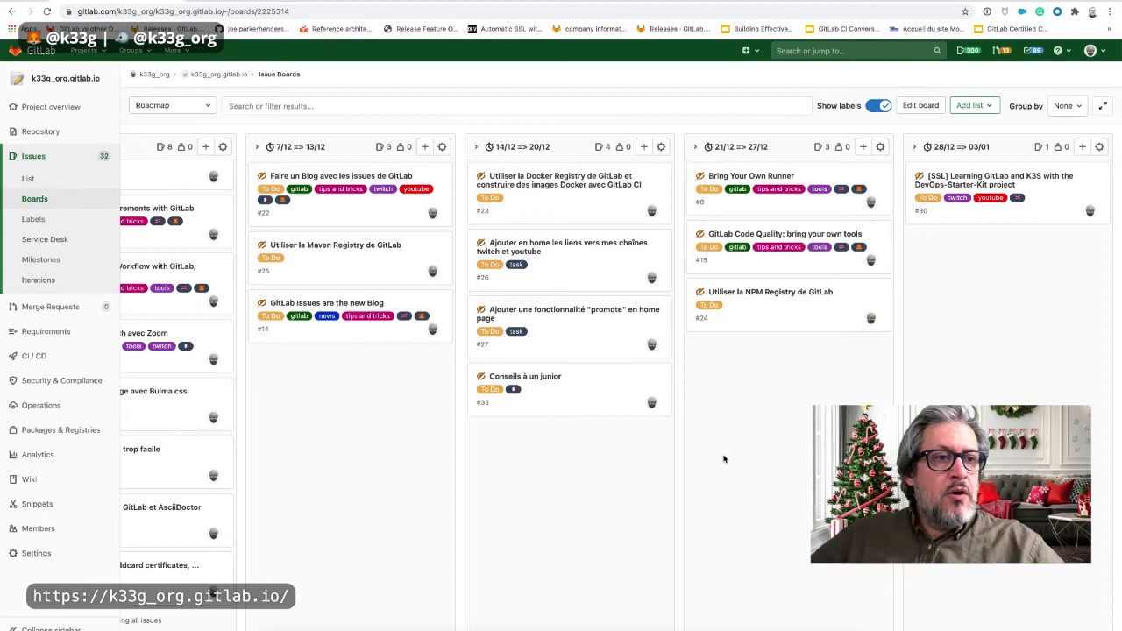
{"action": "scroll", "coordinate": [752, 441], "scroll_direction": "left", "scroll_amount": 5}
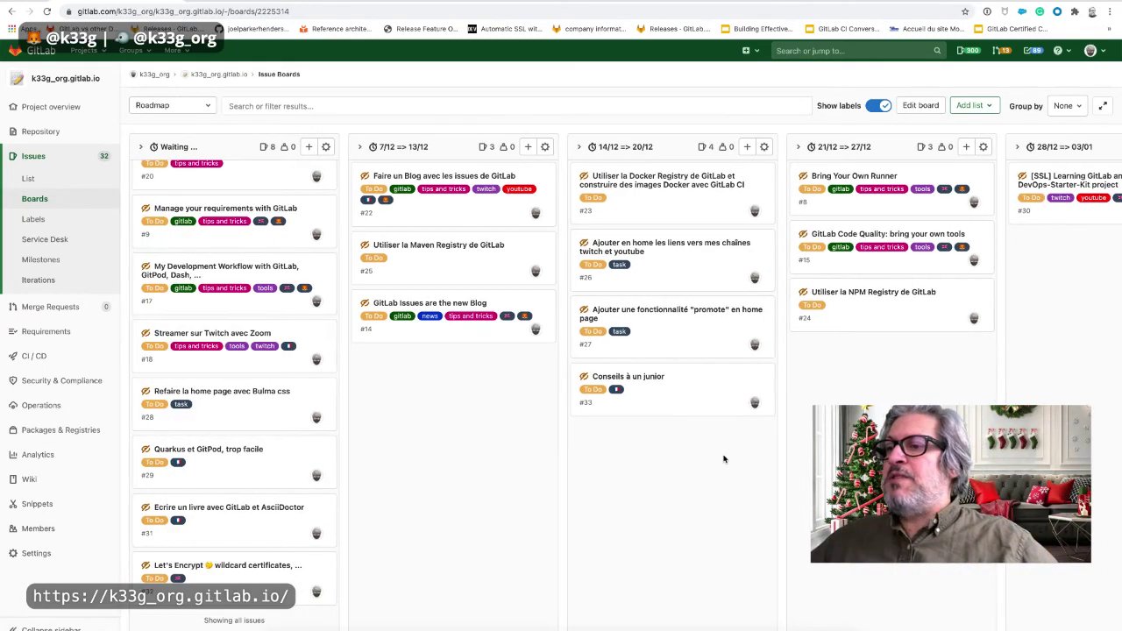
{"action": "scroll", "coordinate": [265, 384], "scroll_direction": "up", "scroll_amount": 1}
{"action": "scroll", "coordinate": [265, 384], "scroll_direction": "down", "scroll_amount": 1}
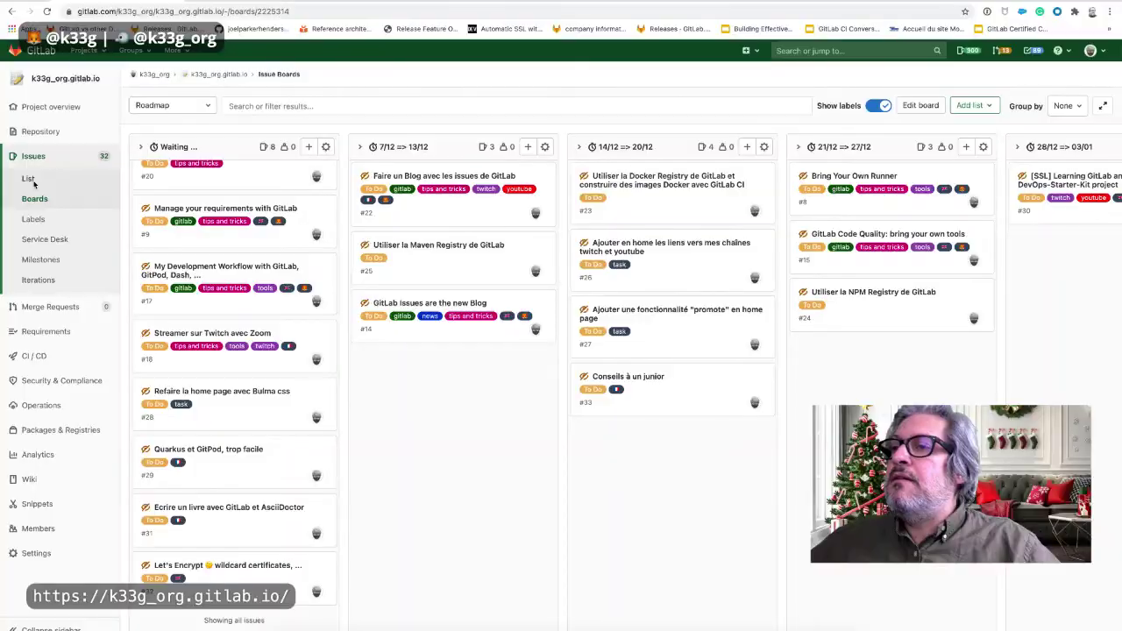
Open the project's issue list, look through the posts, and switch to the published k33g_org.gitlab.io blog home page
{"action": "left_click", "coordinate": [33, 184]}
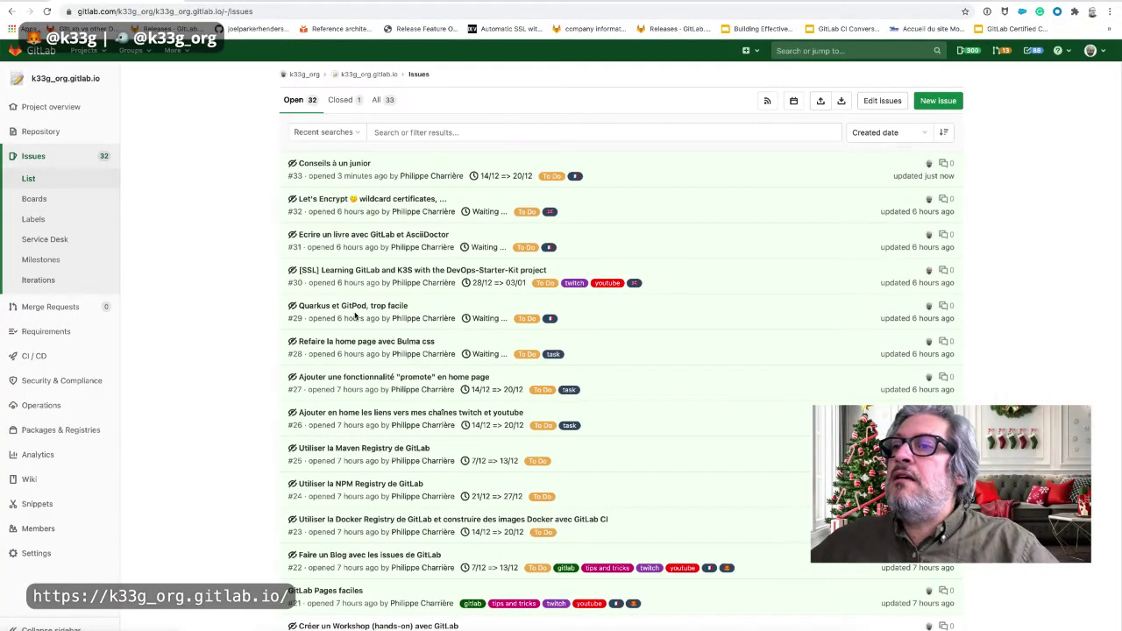
{"action": "scroll", "coordinate": [355, 317], "scroll_direction": "down", "scroll_amount": 2}
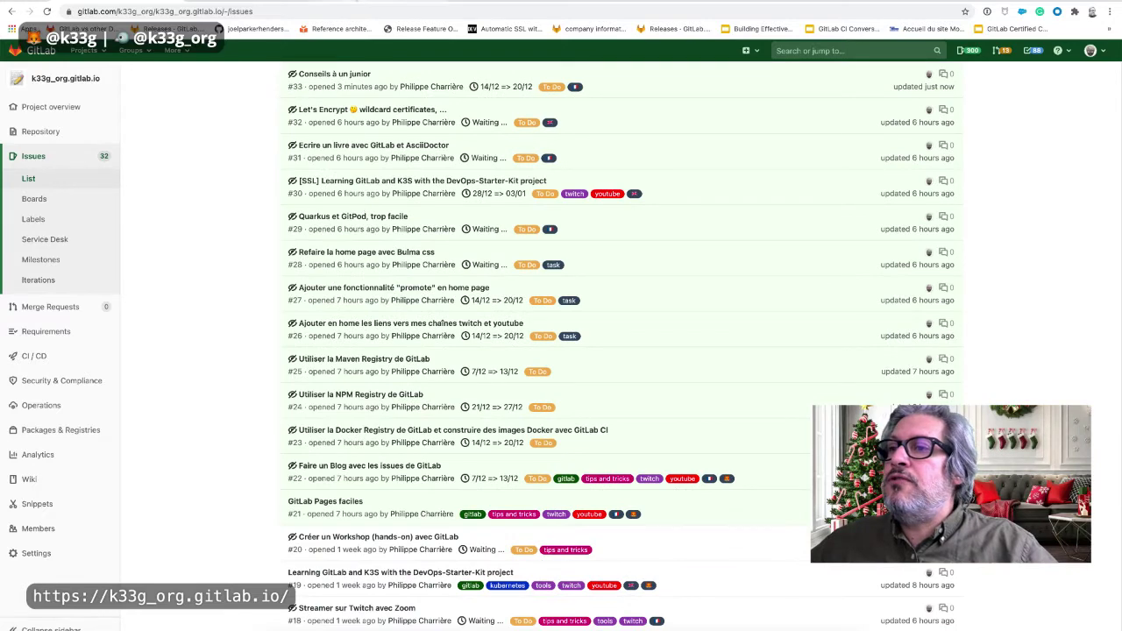
{"action": "key", "text": "ctrl+Tab"}
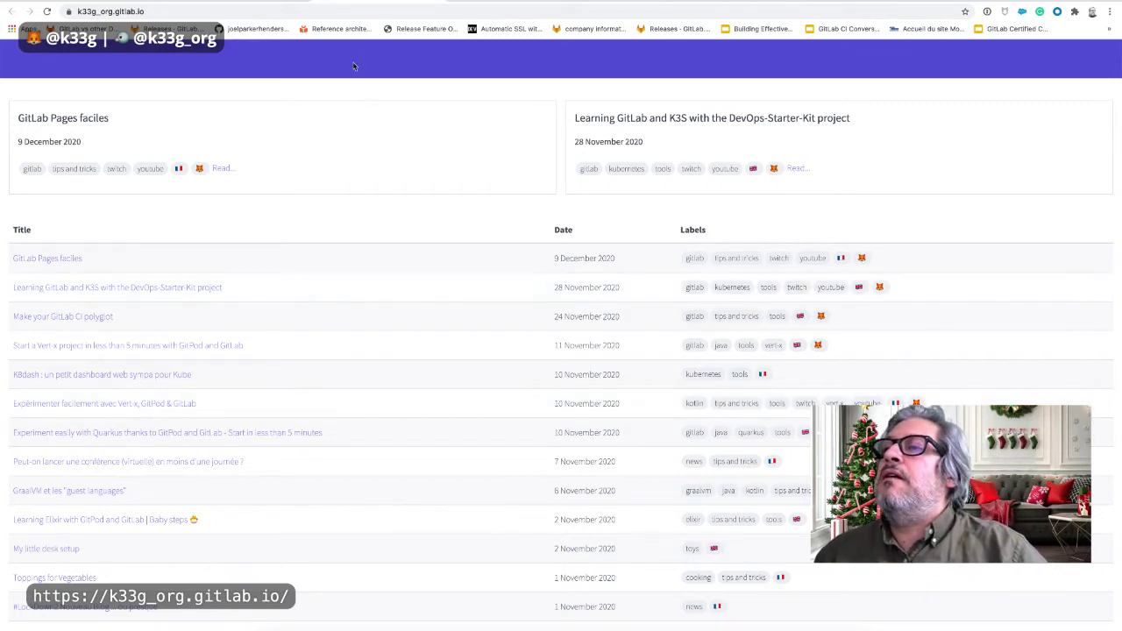
Go to the project's repository, open fr-post.md in .gitlab/issue_templates, and display its Markdown source
{"action": "left_click", "coordinate": [263, 2]}
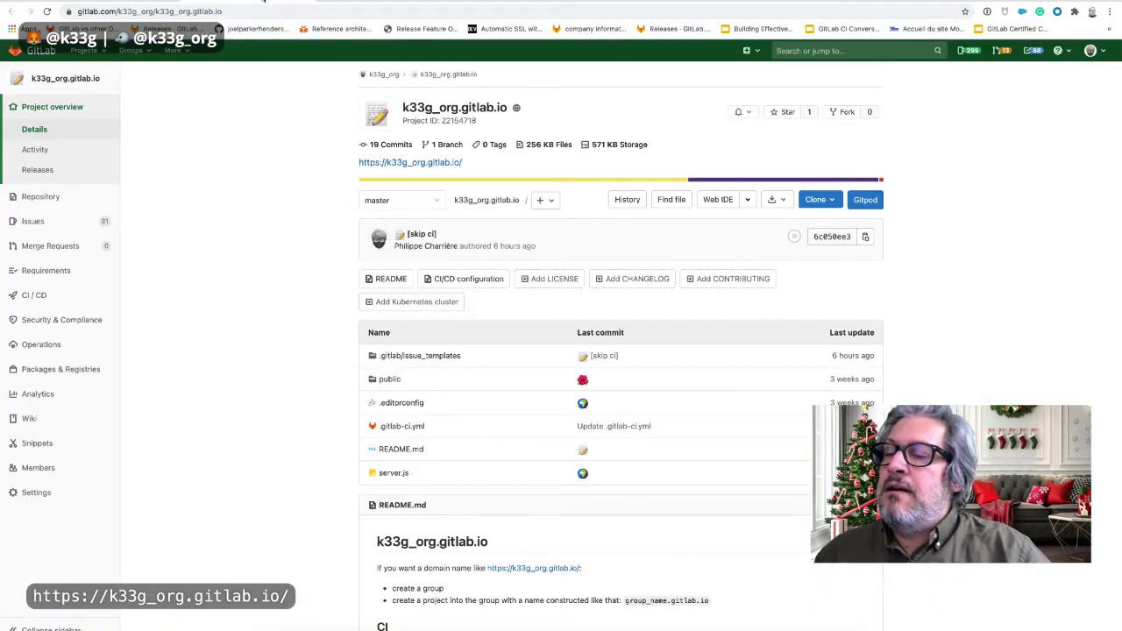
{"action": "left_click", "coordinate": [424, 358]}
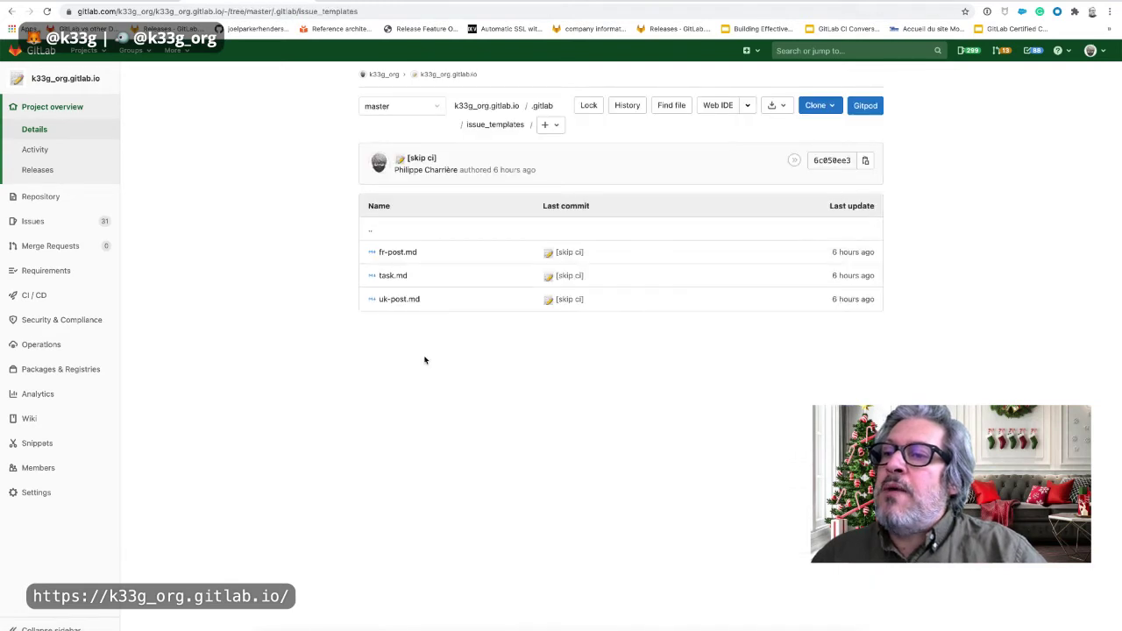
{"action": "left_click", "coordinate": [396, 254]}
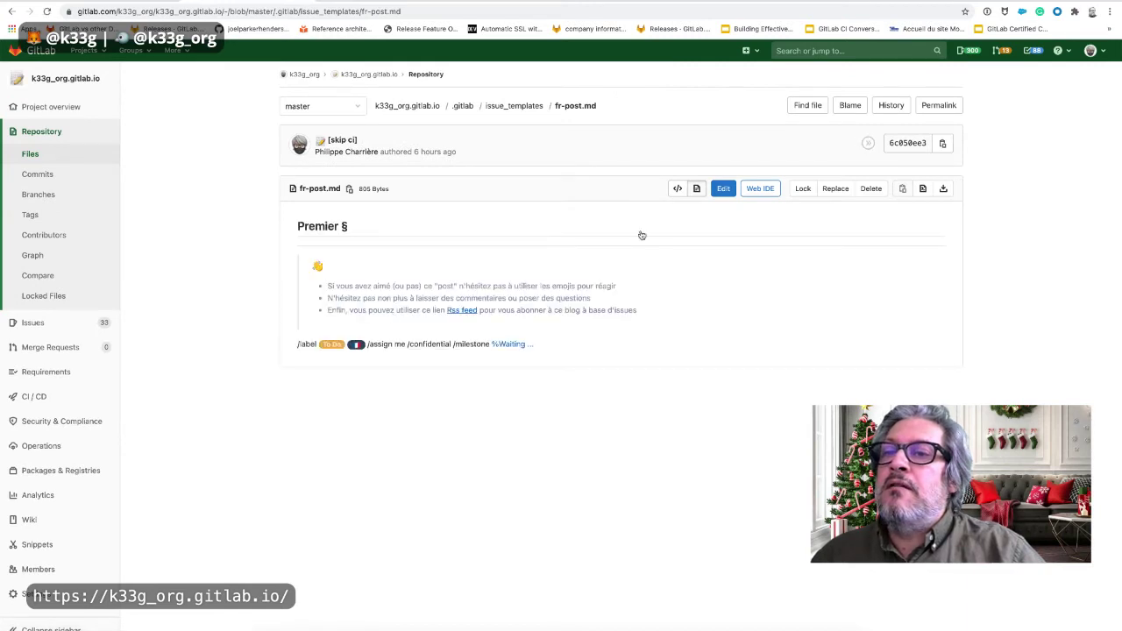
{"action": "left_click", "coordinate": [677, 190]}
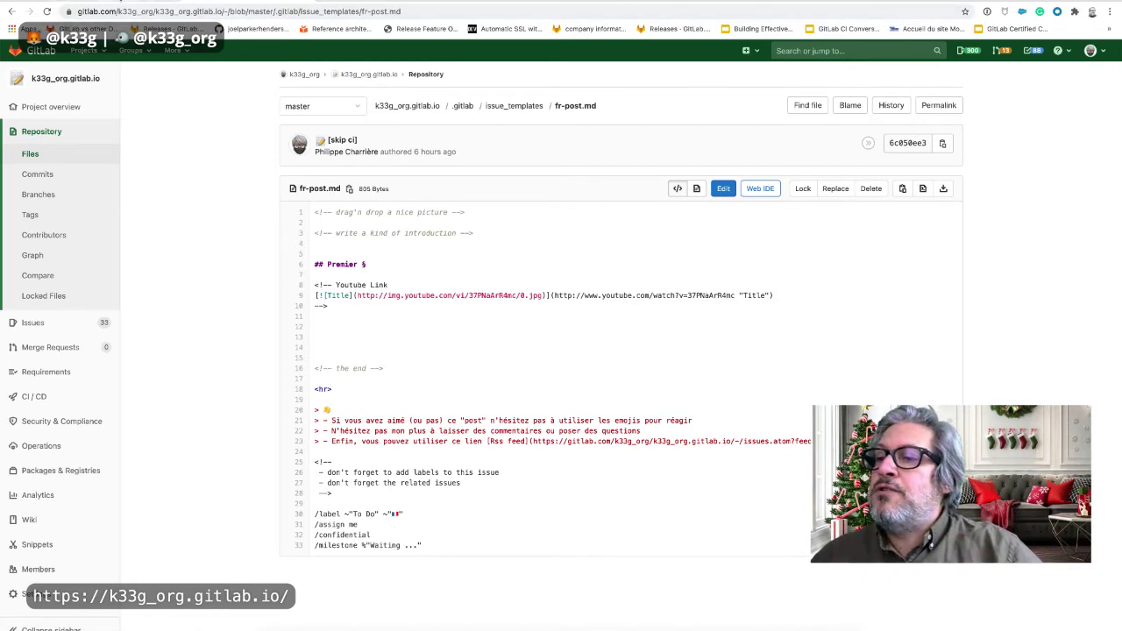
Go back to the issue list, open the "Make your GitLab CI polyglot" issue, and read through its post content
{"action": "scroll", "coordinate": [445, 497], "scroll_direction": "down", "scroll_amount": 5}
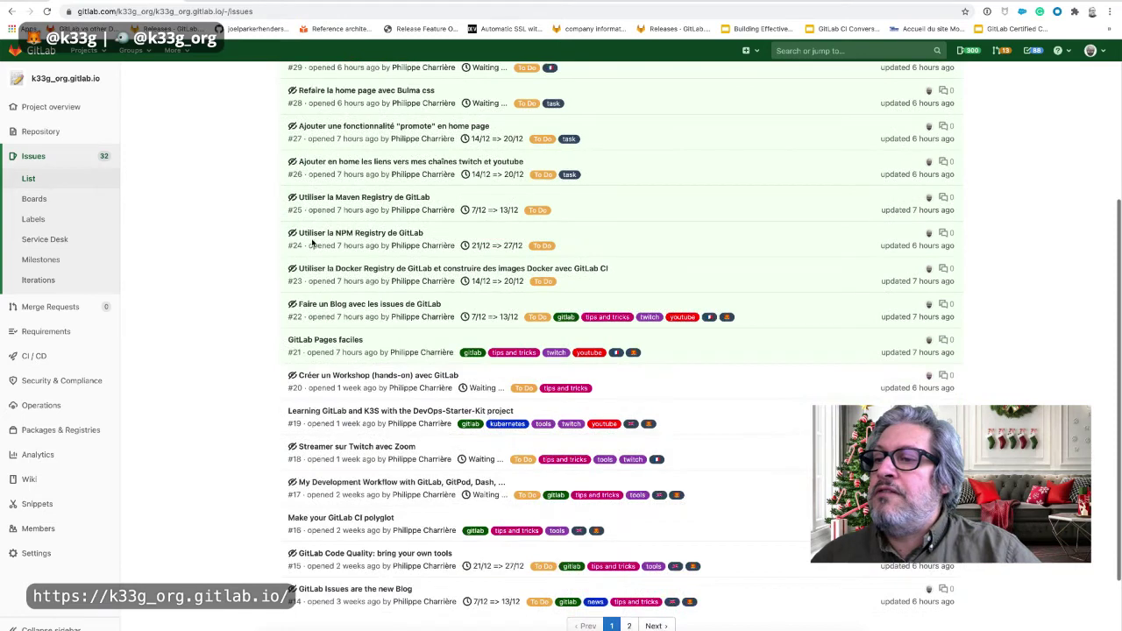
{"action": "left_click", "coordinate": [366, 425]}
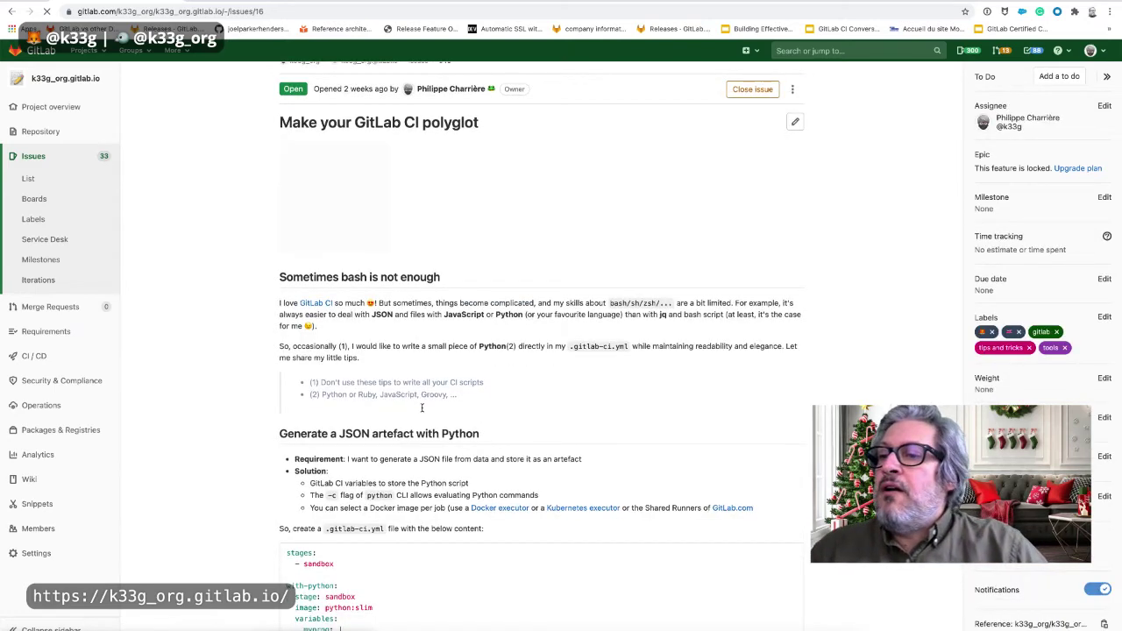
{"action": "scroll", "coordinate": [422, 408], "scroll_direction": "down", "scroll_amount": 5}
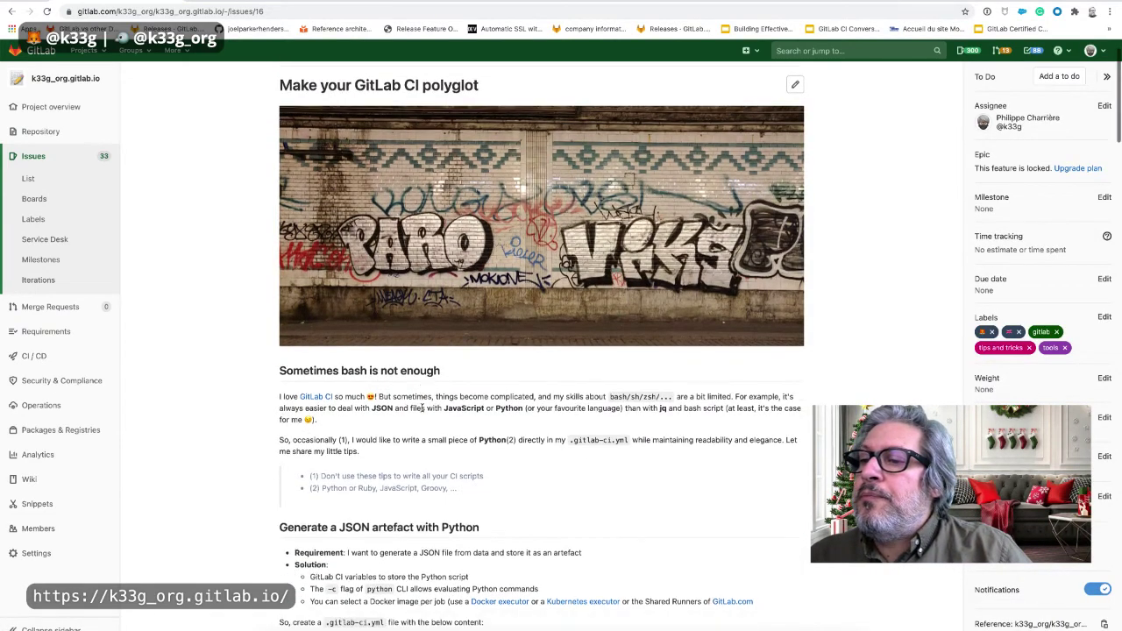
{"action": "scroll", "coordinate": [422, 408], "scroll_direction": "down", "scroll_amount": 3}
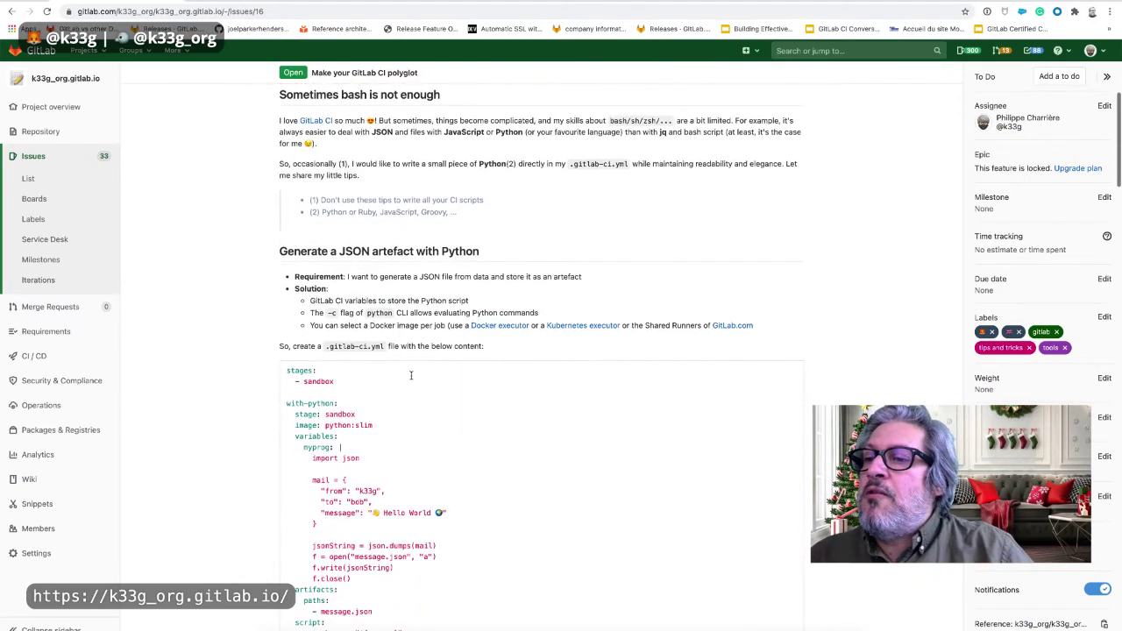
{"action": "scroll", "coordinate": [411, 456], "scroll_direction": "up", "scroll_amount": 3}
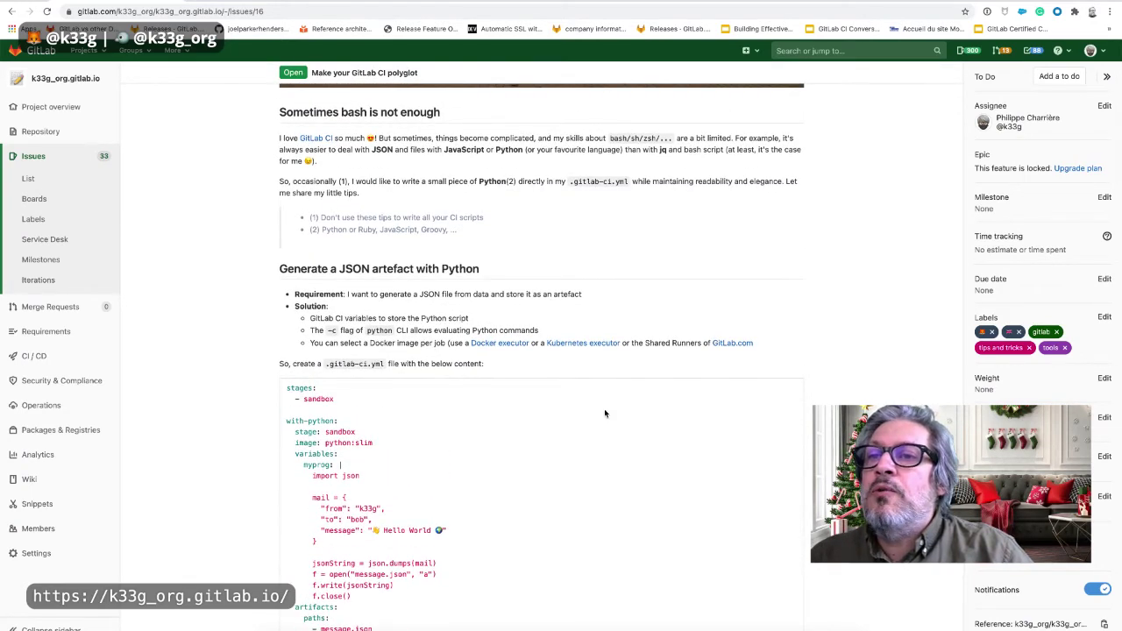
Inspect the issue description's Markdown source, highlighting the opening ```yaml and closing ``` fences of the Groovy code block, and leave editing without saving
{"action": "scroll", "coordinate": [671, 353], "scroll_direction": "up", "scroll_amount": 4}
{"action": "scroll", "coordinate": [671, 352], "scroll_direction": "up", "scroll_amount": 2}
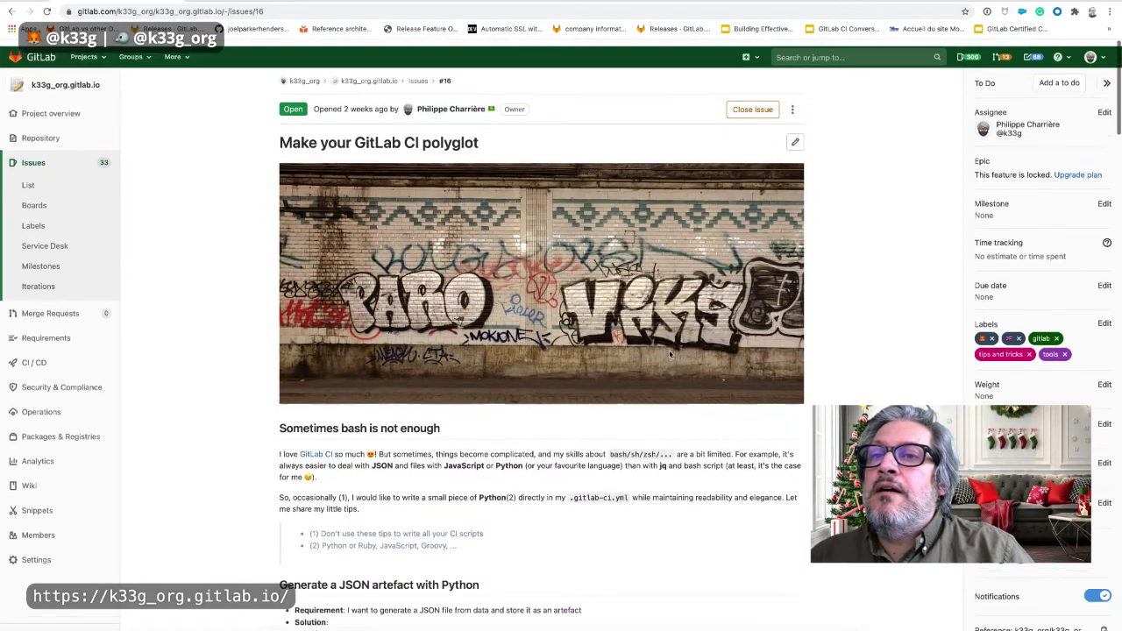
{"action": "left_click", "coordinate": [795, 136]}
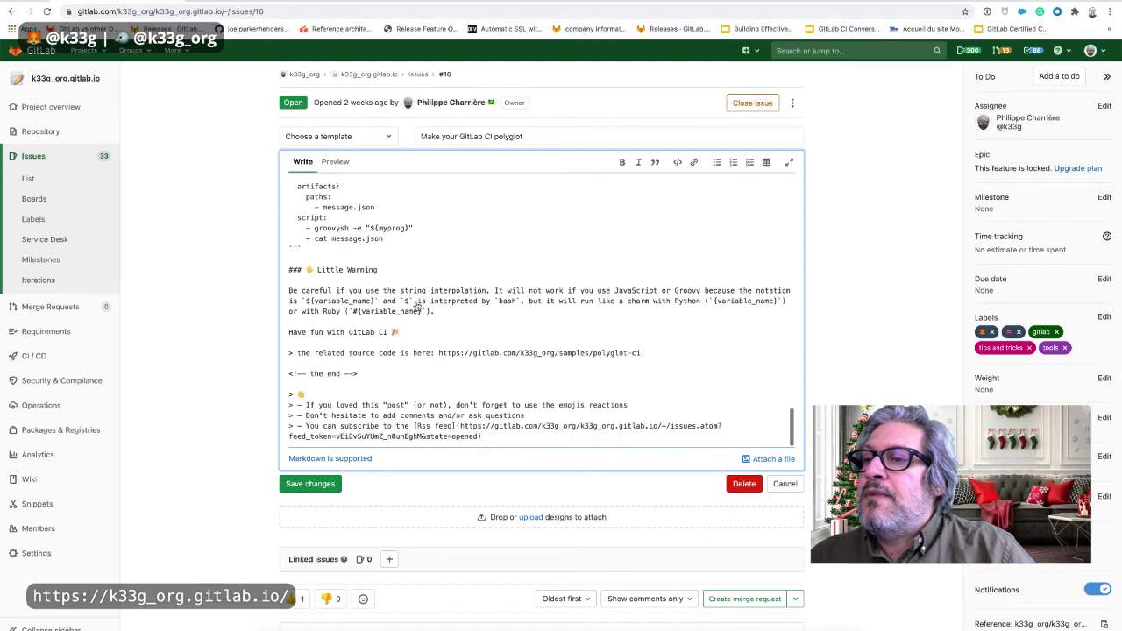
{"action": "scroll", "coordinate": [419, 329], "scroll_direction": "down", "scroll_amount": 2}
{"action": "scroll", "coordinate": [418, 329], "scroll_direction": "up", "scroll_amount": 5}
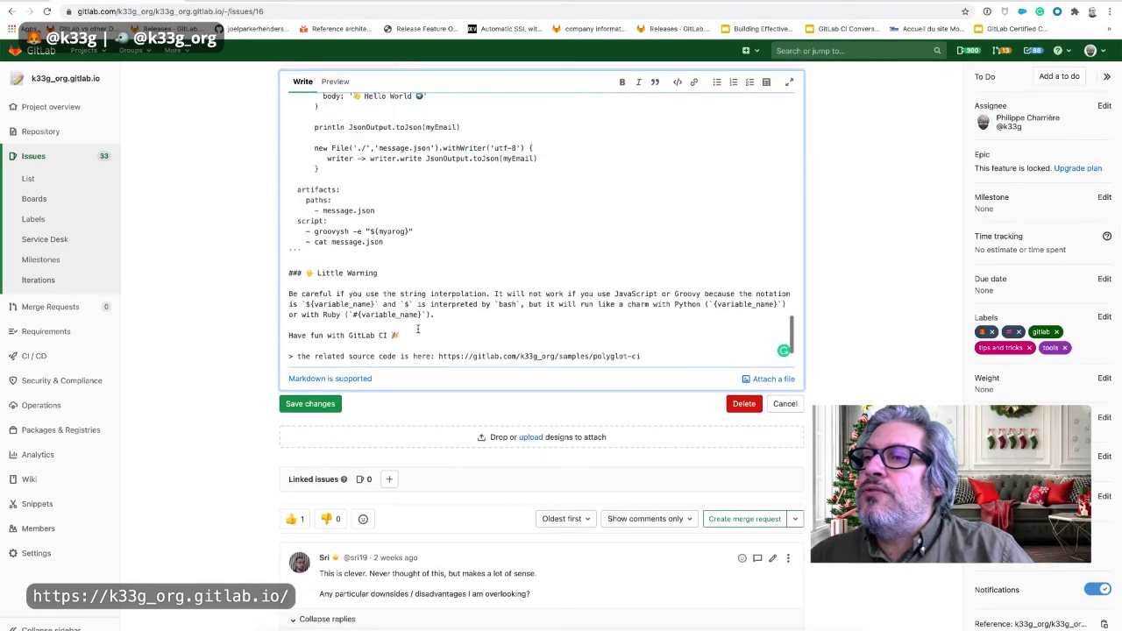
{"action": "scroll", "coordinate": [418, 328], "scroll_direction": "up", "scroll_amount": 1}
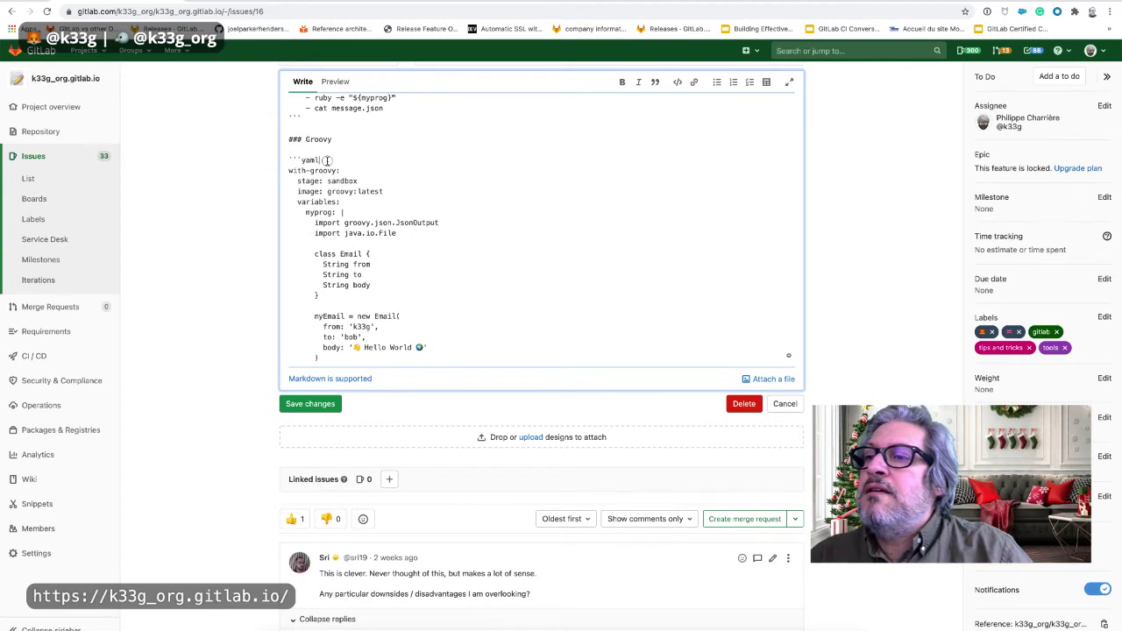
{"action": "left_click_drag", "start_coordinate": [322, 159], "coordinate": [286, 157]}
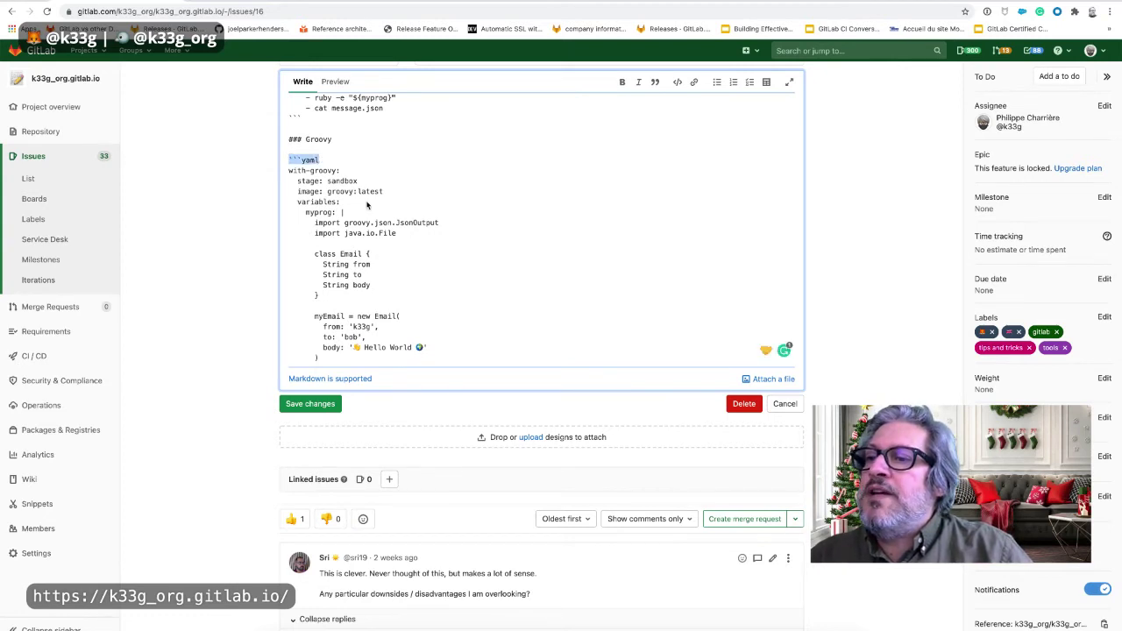
{"action": "scroll", "coordinate": [368, 205], "scroll_direction": "down", "scroll_amount": 2}
{"action": "scroll", "coordinate": [368, 204], "scroll_direction": "down", "scroll_amount": 8}
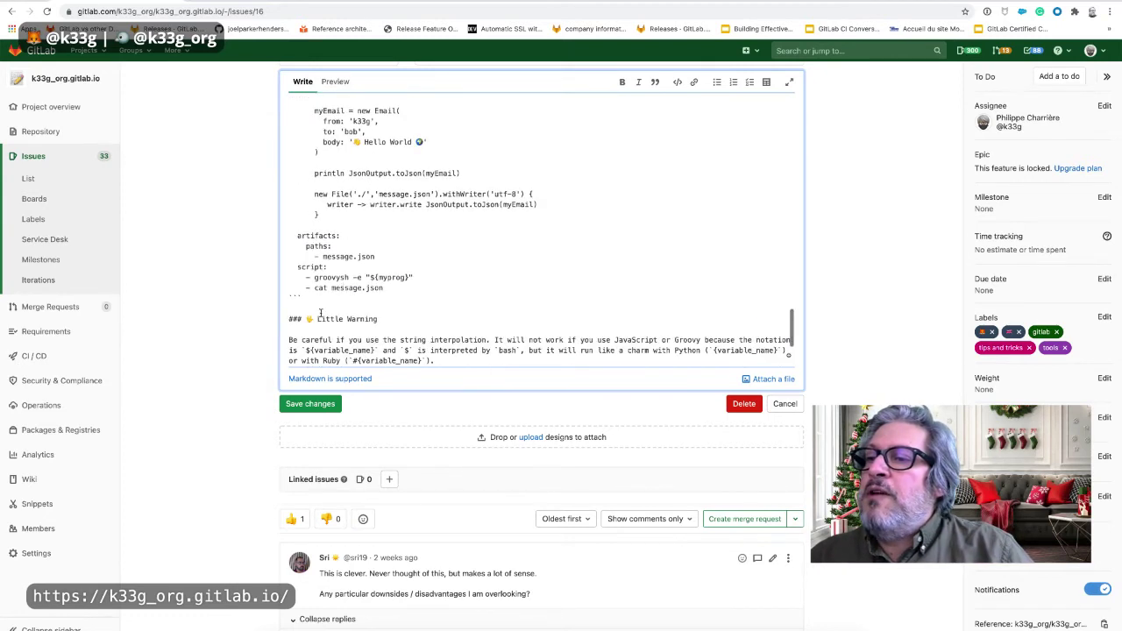
{"action": "left_click_drag", "start_coordinate": [306, 296], "coordinate": [288, 298]}
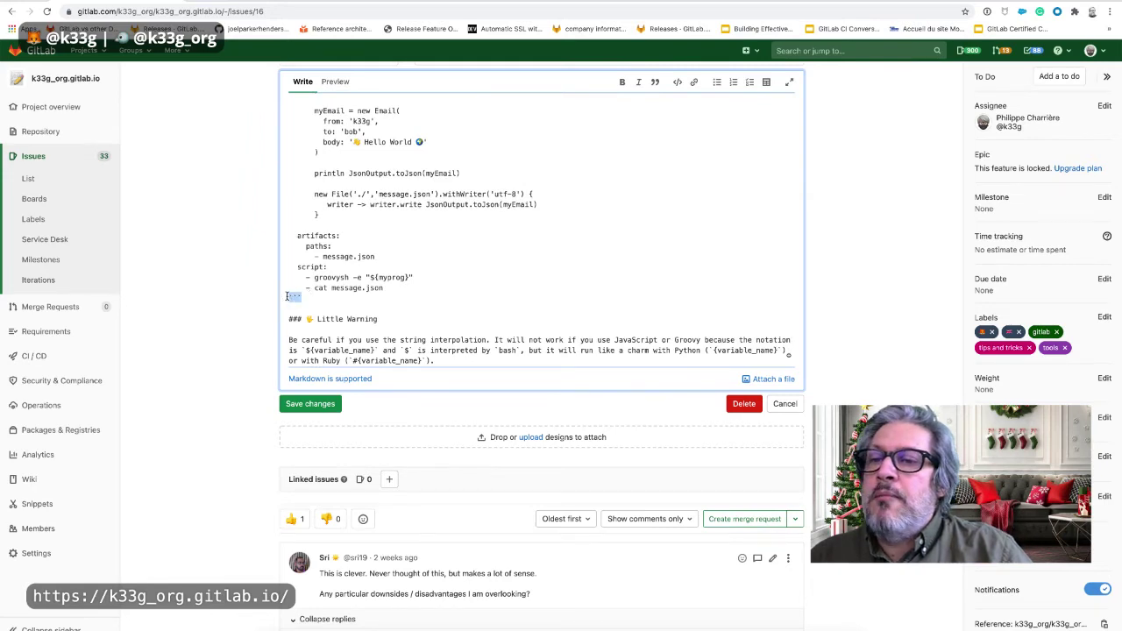
{"action": "left_click", "coordinate": [787, 407]}
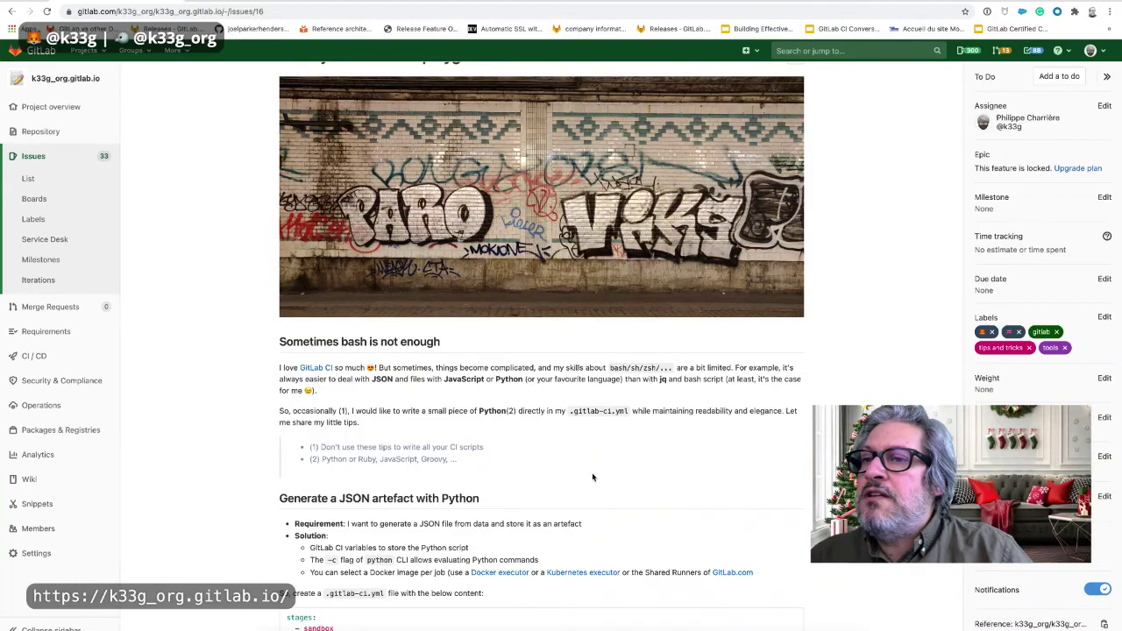
Look through the rendered post's highlighted code samples and the reader comments beneath it, and return to the beginning of the post
{"action": "scroll", "coordinate": [593, 476], "scroll_direction": "down", "scroll_amount": 2}
{"action": "scroll", "coordinate": [593, 477], "scroll_direction": "up", "scroll_amount": 1}
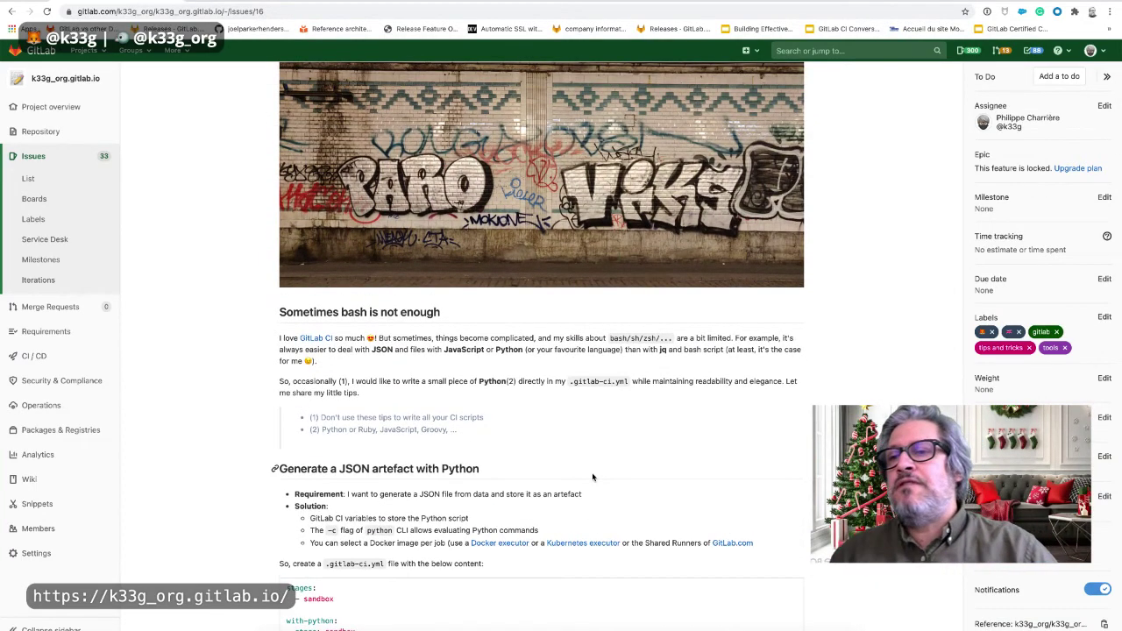
{"action": "scroll", "coordinate": [593, 477], "scroll_direction": "down", "scroll_amount": 15}
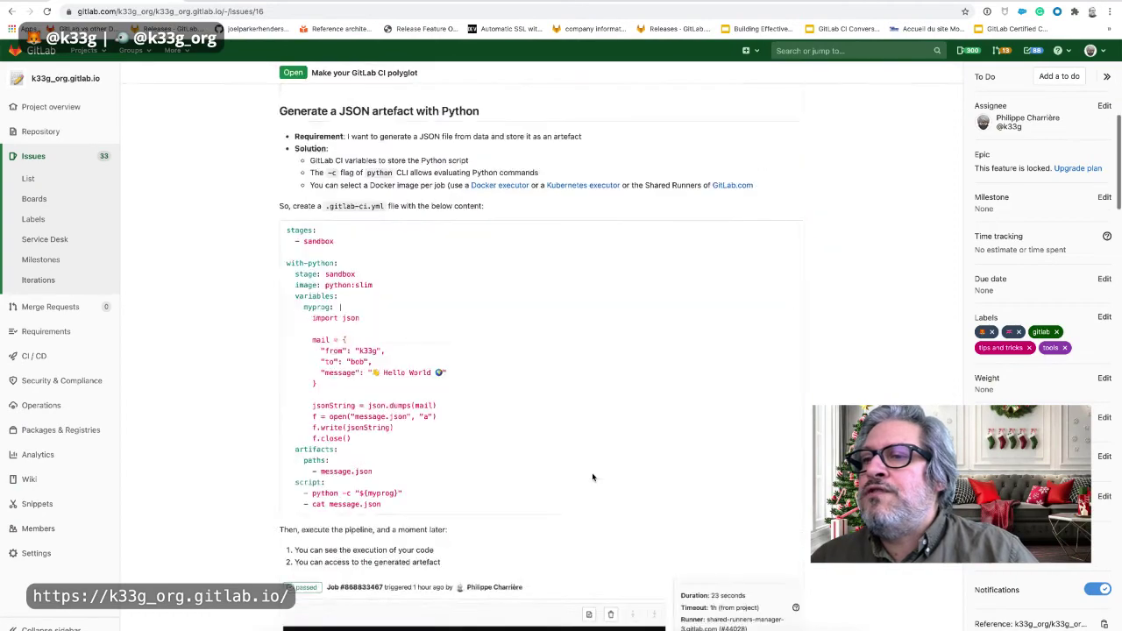
{"action": "scroll", "coordinate": [593, 477], "scroll_direction": "down", "scroll_amount": 20}
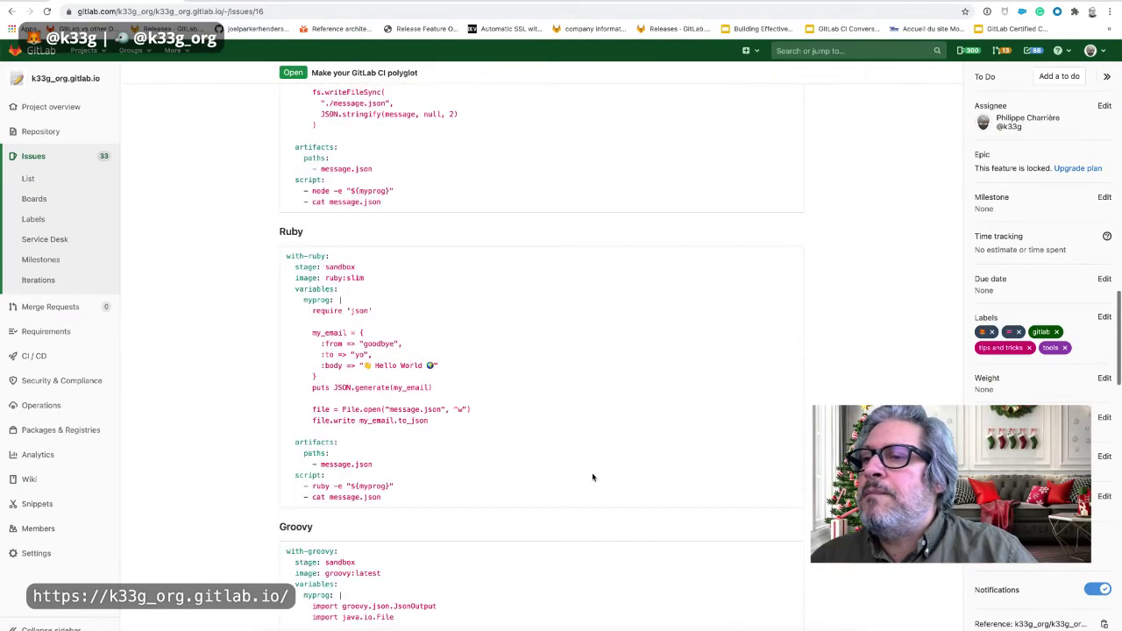
{"action": "scroll", "coordinate": [592, 477], "scroll_direction": "up", "scroll_amount": 1}
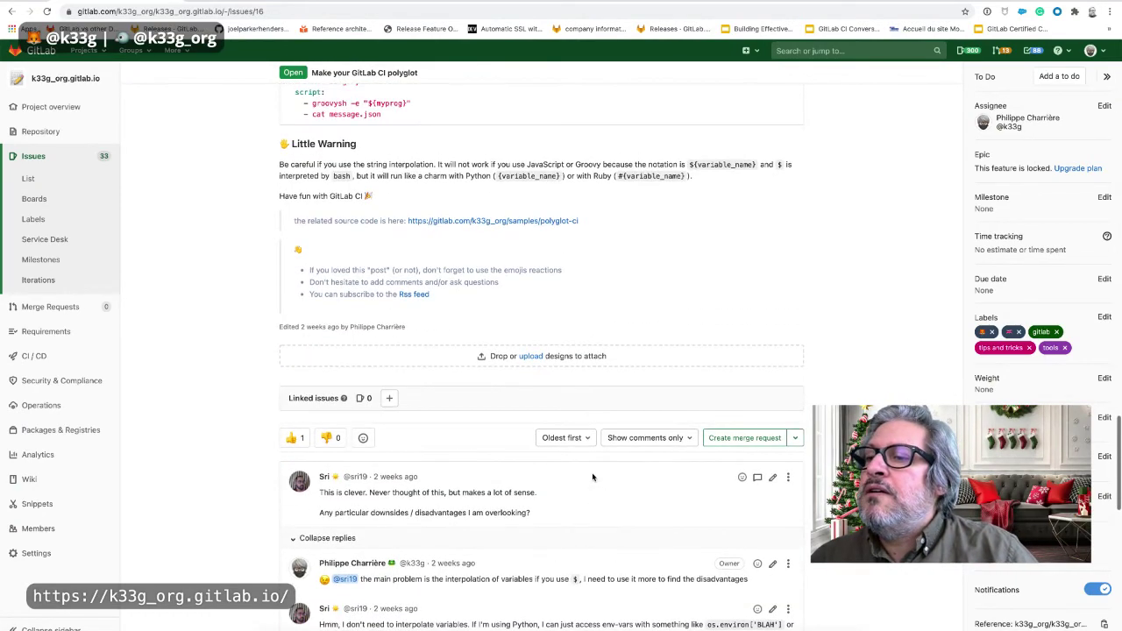
{"action": "scroll", "coordinate": [593, 477], "scroll_direction": "down", "scroll_amount": 5}
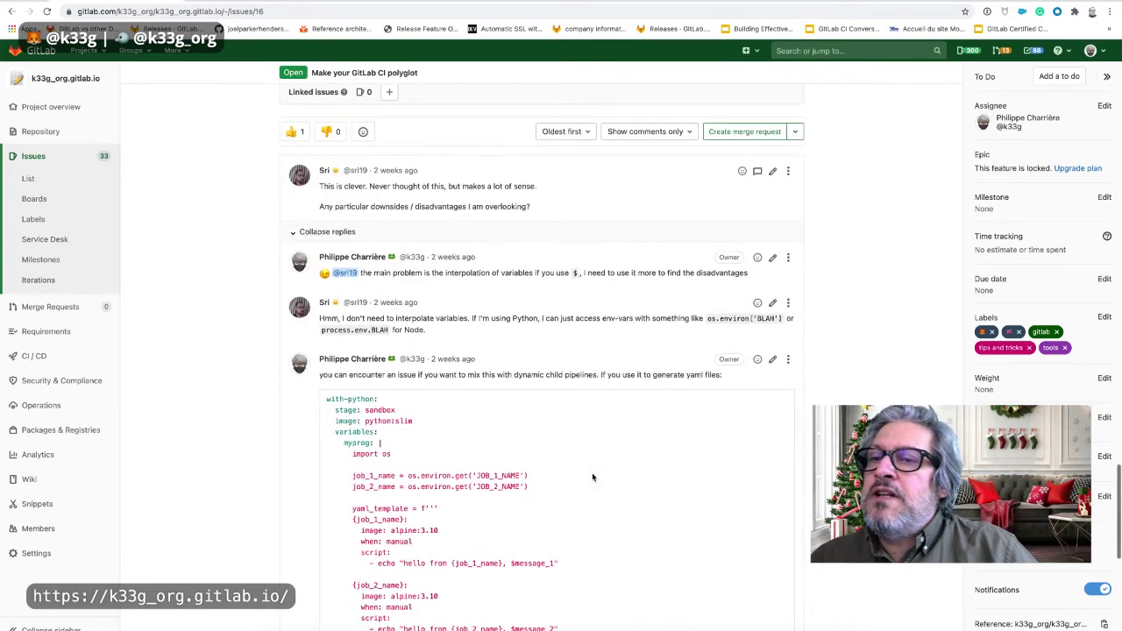
{"action": "scroll", "coordinate": [512, 464], "scroll_direction": "down", "scroll_amount": 5}
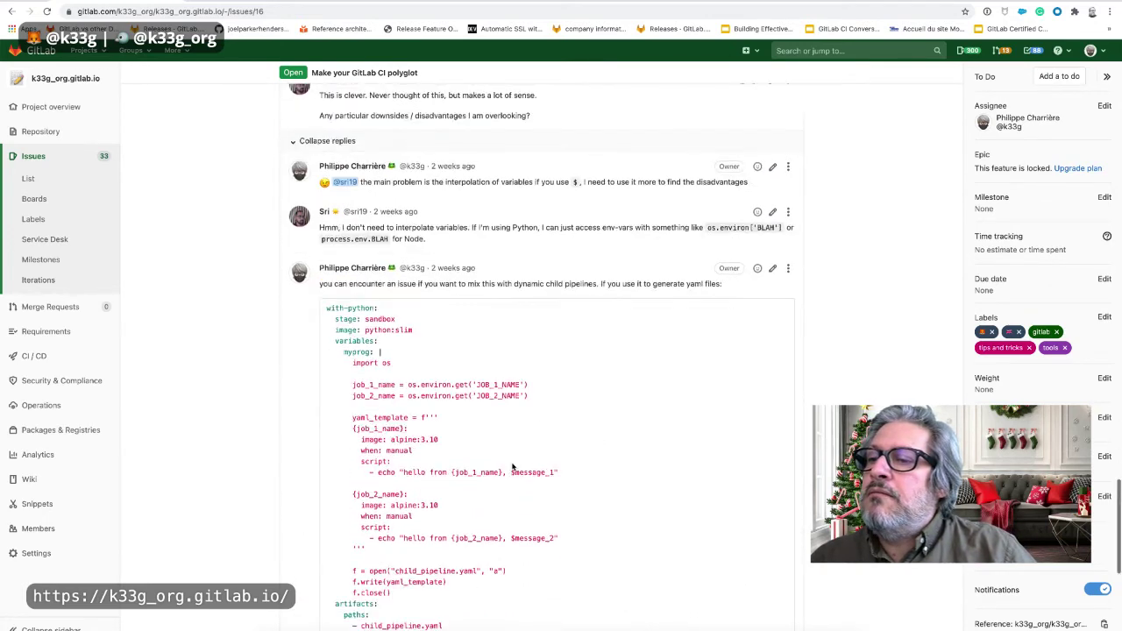
{"action": "scroll", "coordinate": [513, 464], "scroll_direction": "down", "scroll_amount": 2}
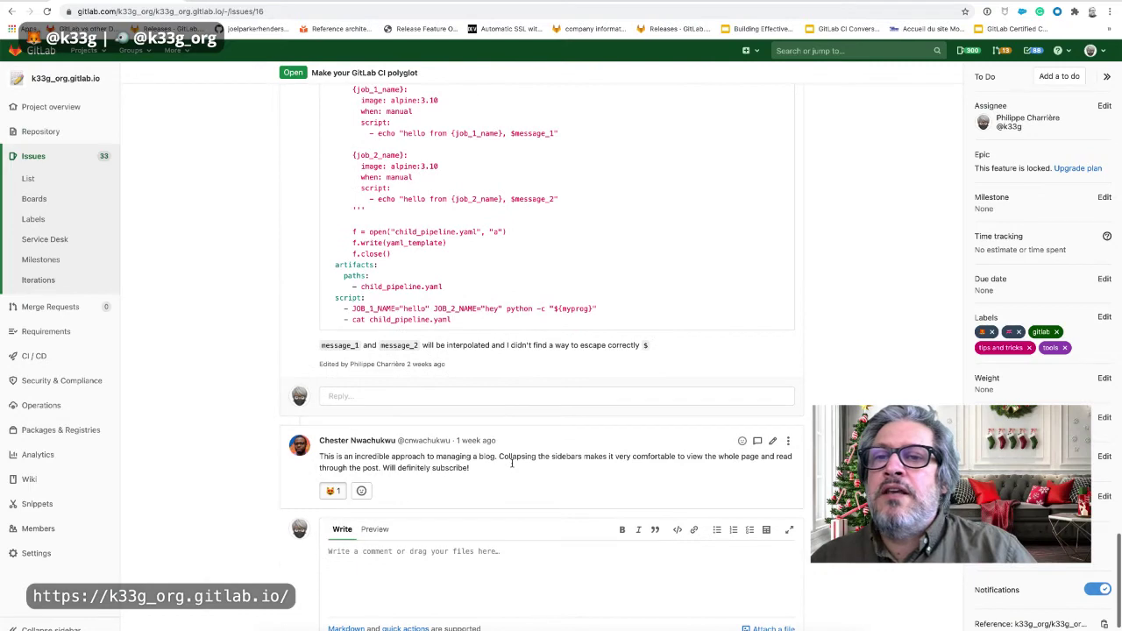
{"action": "scroll", "coordinate": [512, 465], "scroll_direction": "down", "scroll_amount": 1}
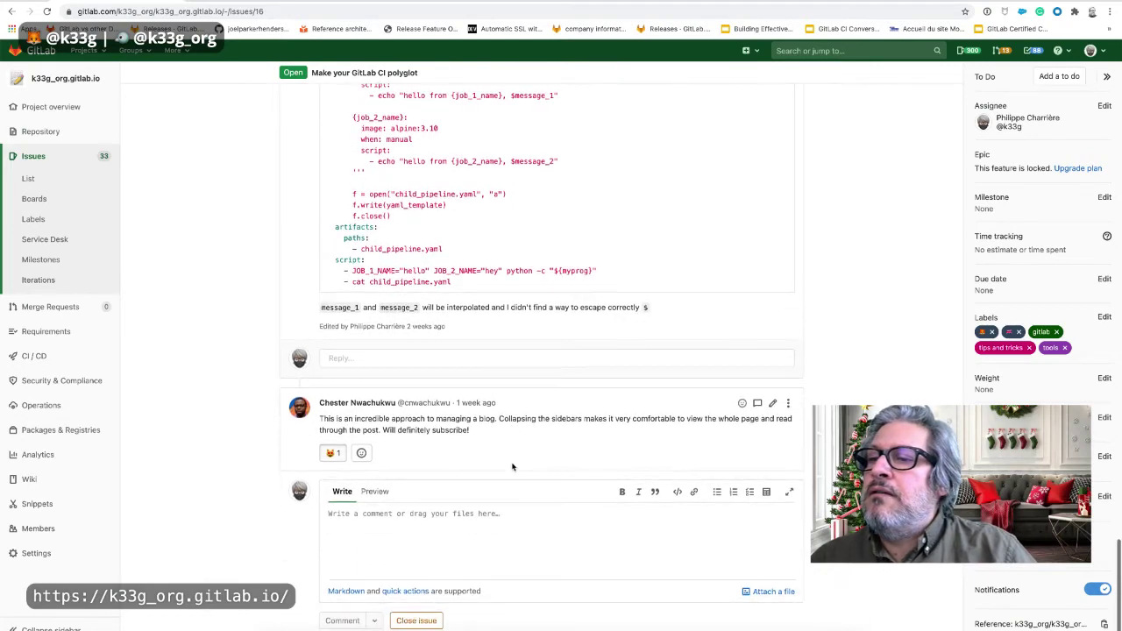
{"action": "scroll", "coordinate": [497, 402], "scroll_direction": "up", "scroll_amount": 15}
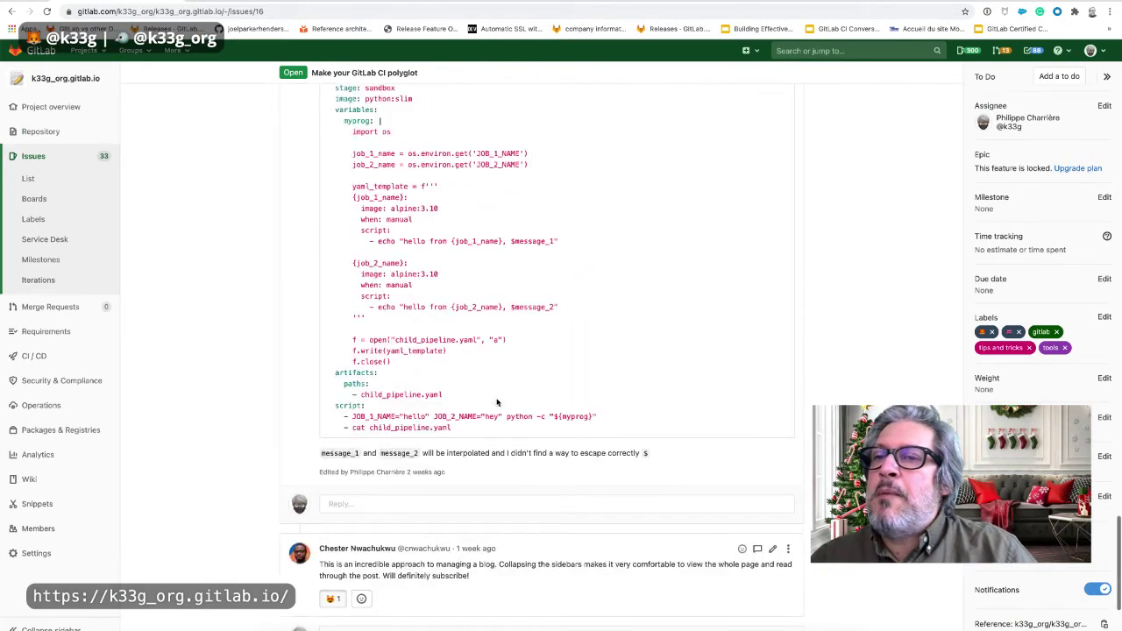
{"action": "scroll", "coordinate": [497, 402], "scroll_direction": "up", "scroll_amount": 20}
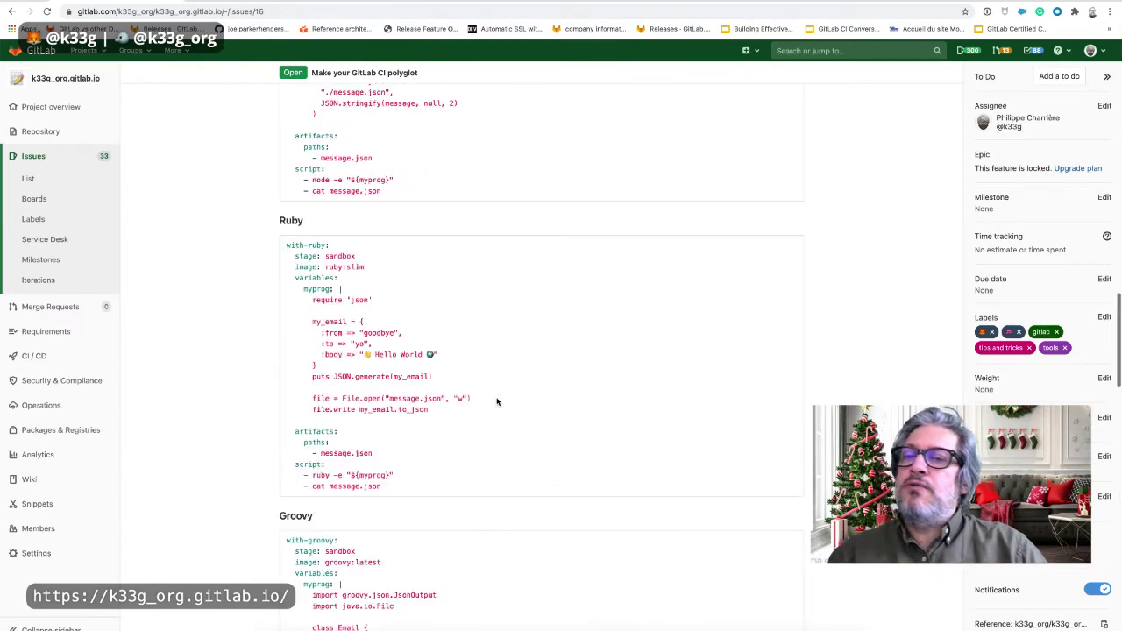
{"action": "scroll", "coordinate": [498, 401], "scroll_direction": "up", "scroll_amount": 3}
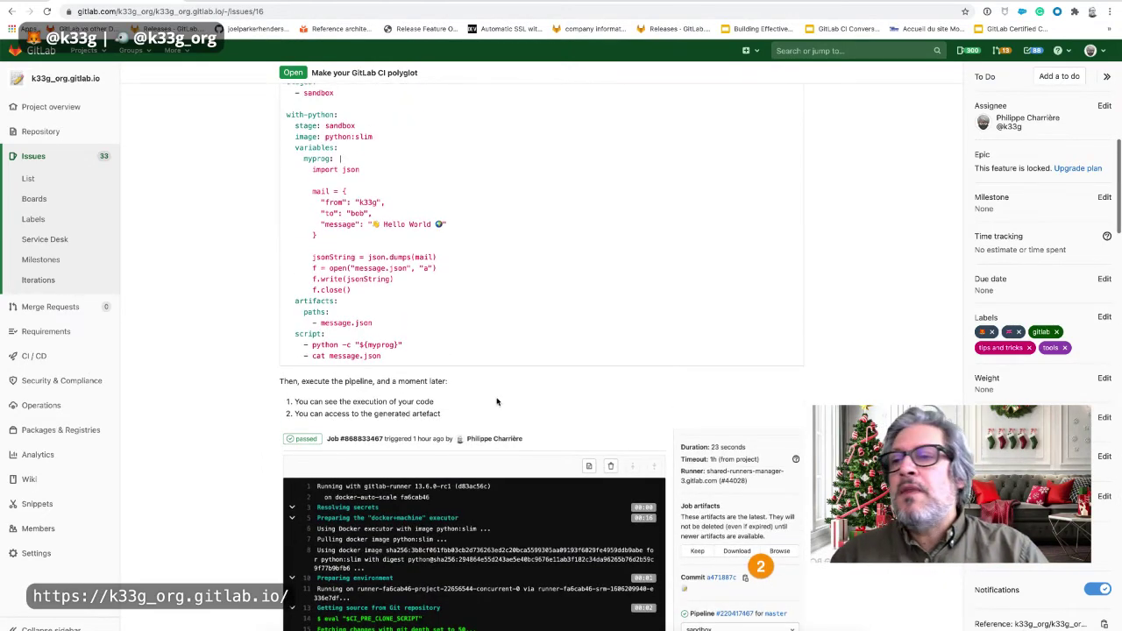
{"action": "scroll", "coordinate": [497, 401], "scroll_direction": "up", "scroll_amount": 15}
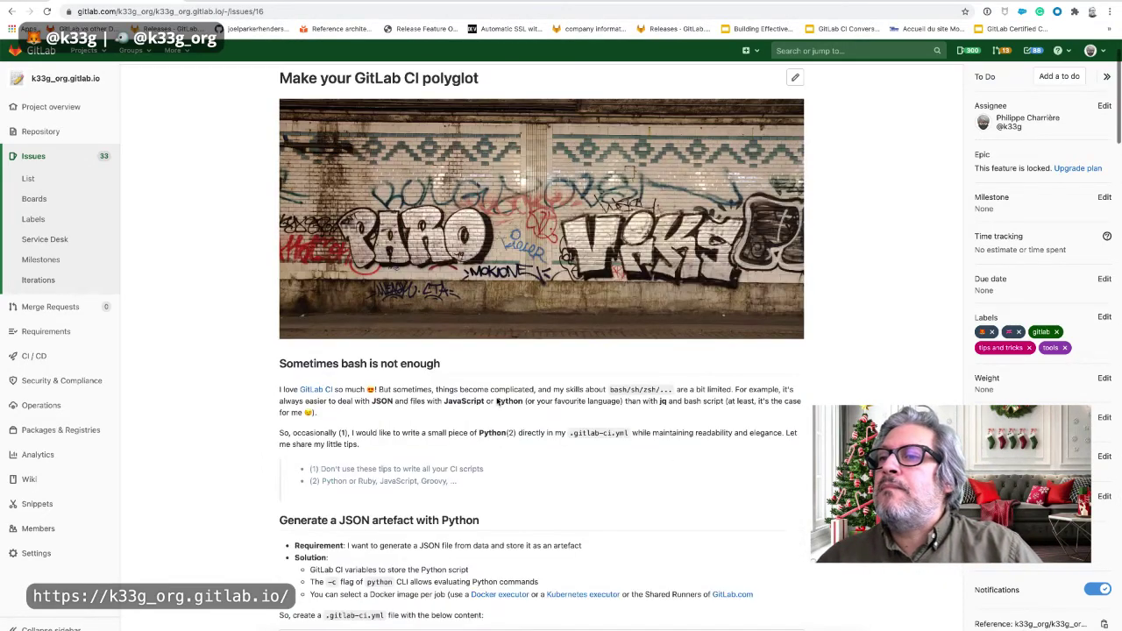